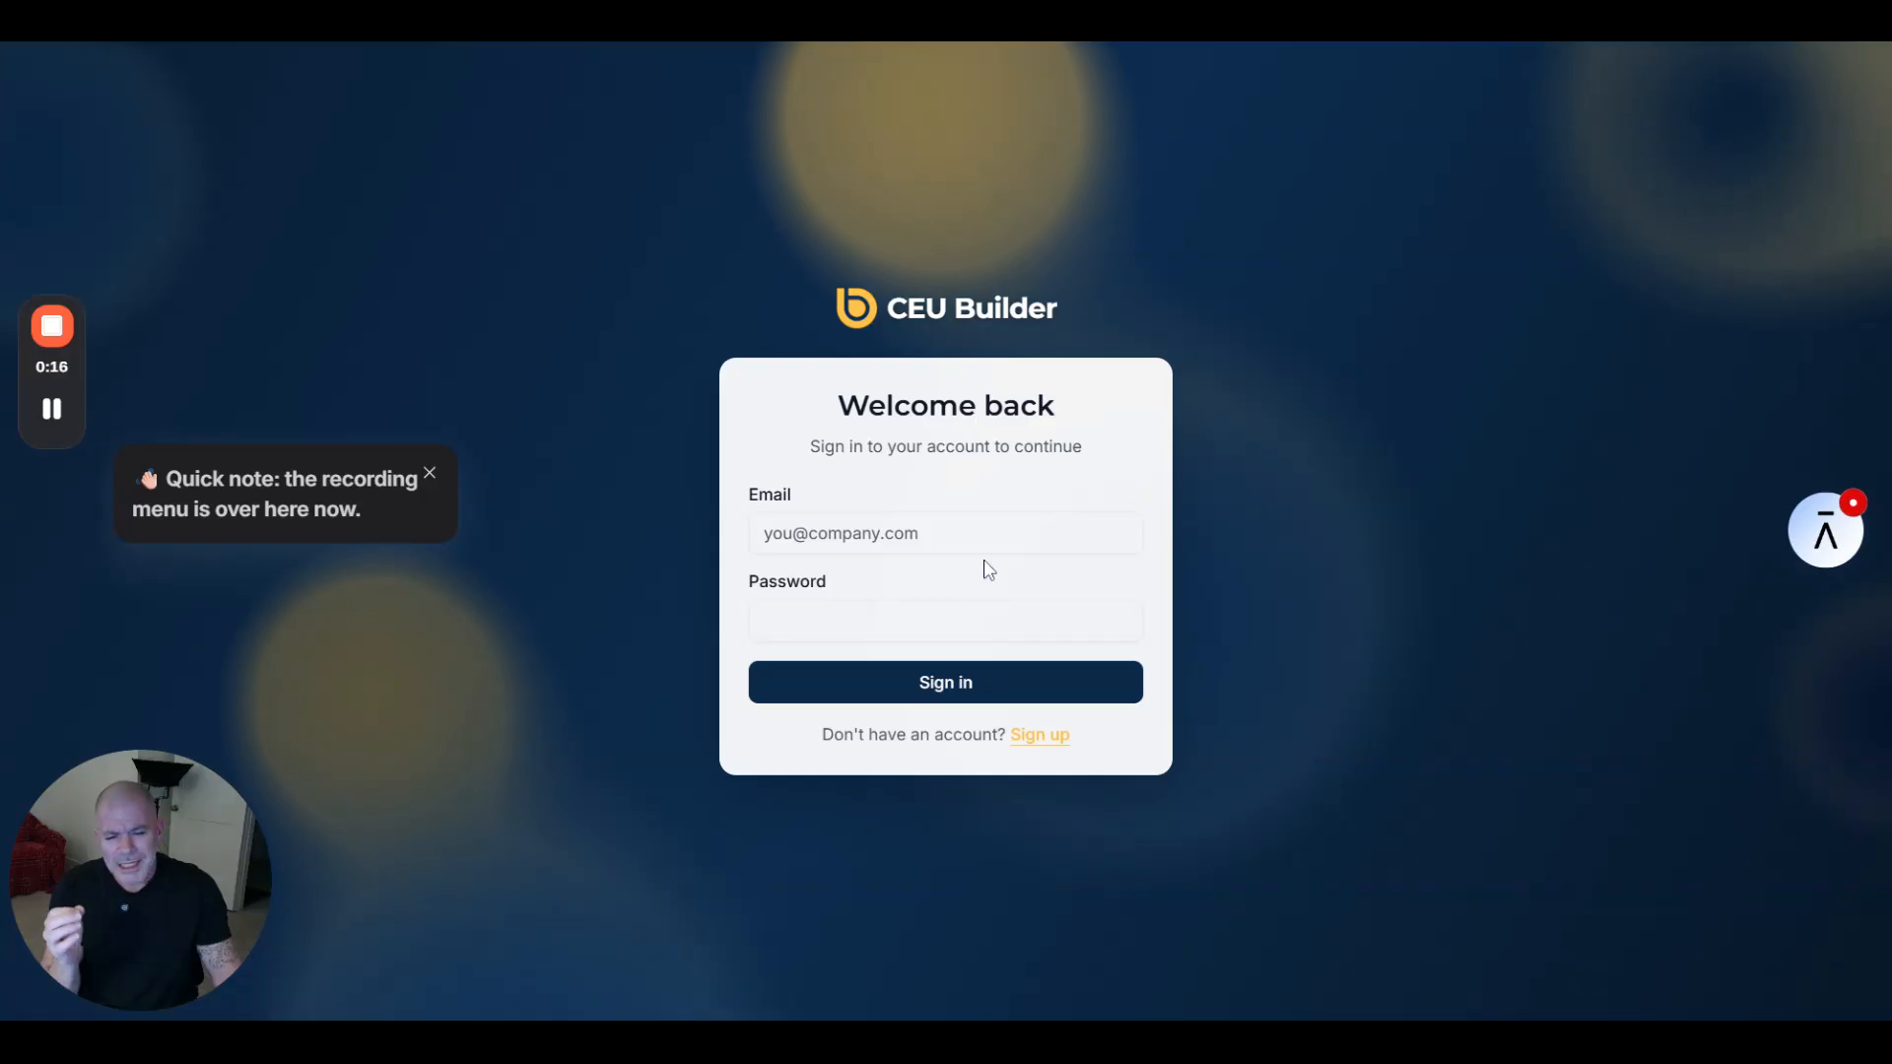
- Sign in to CEU Builder with the saved account from the email autofill list
click(1123, 533)
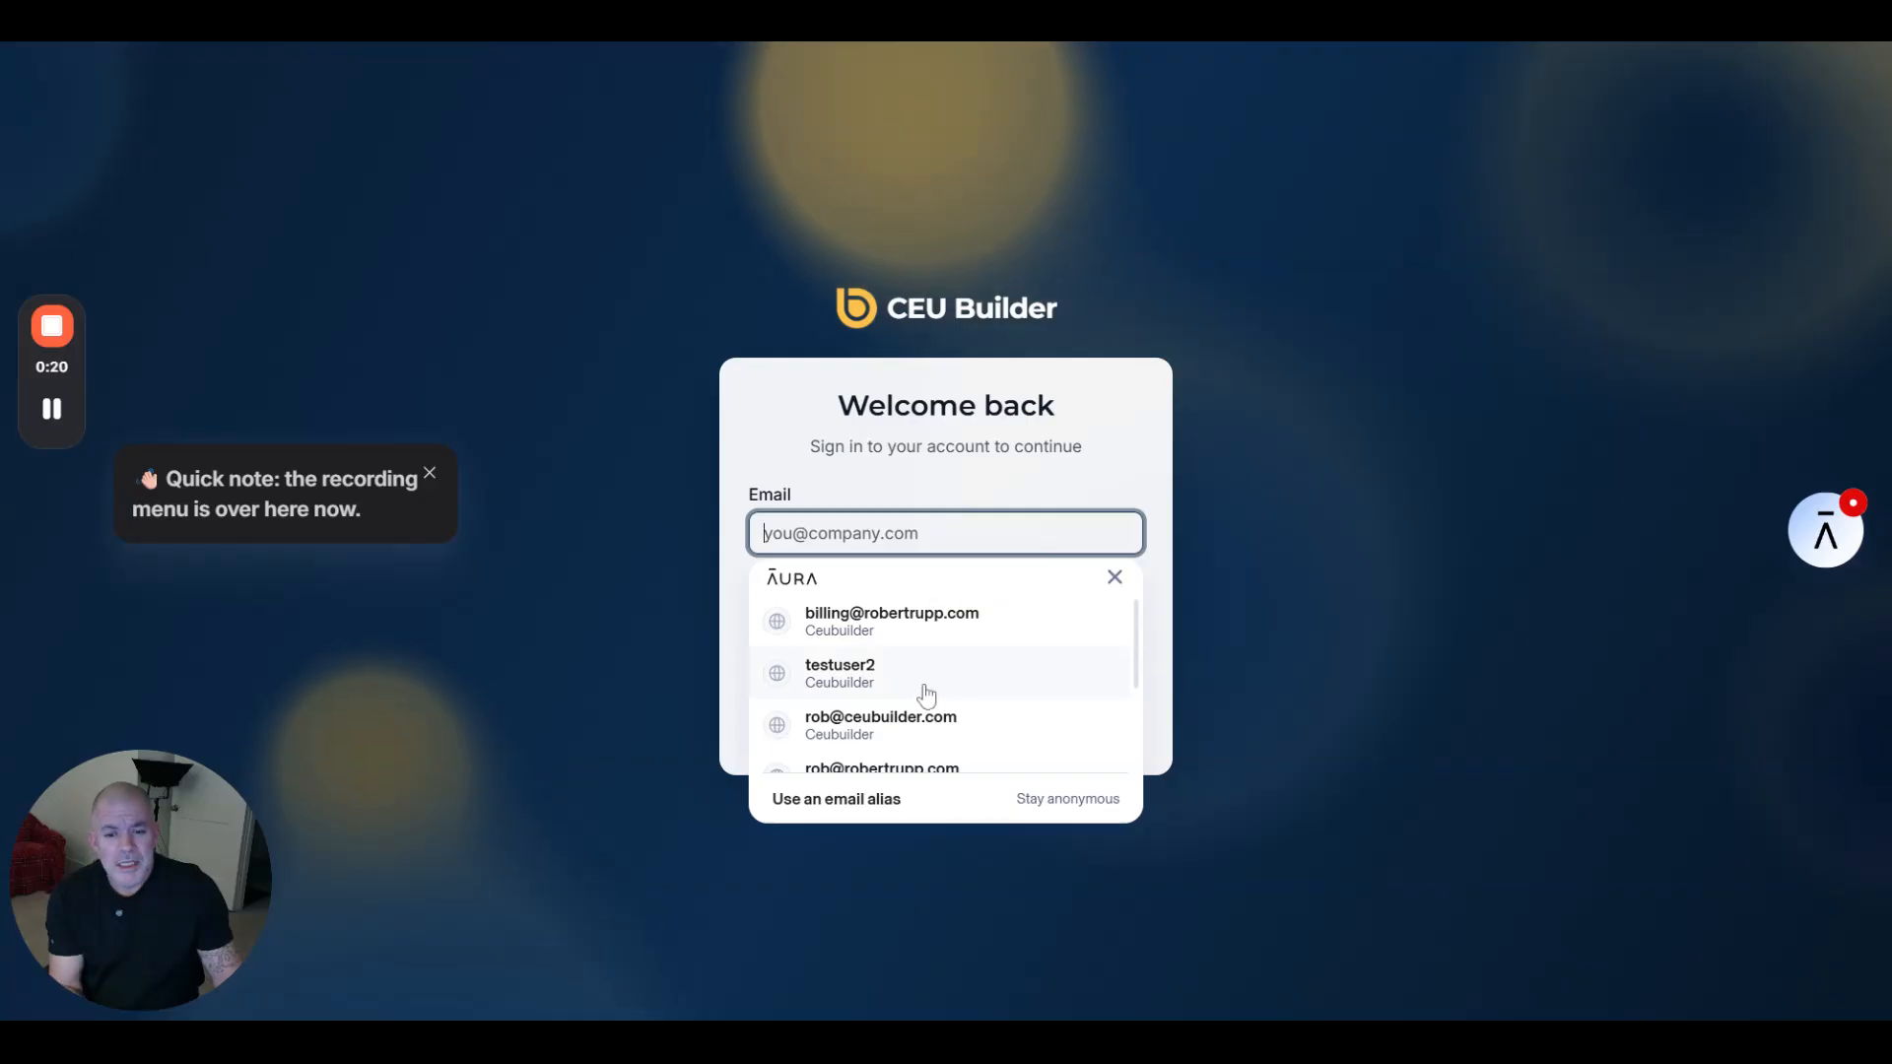
click(912, 726)
click(916, 695)
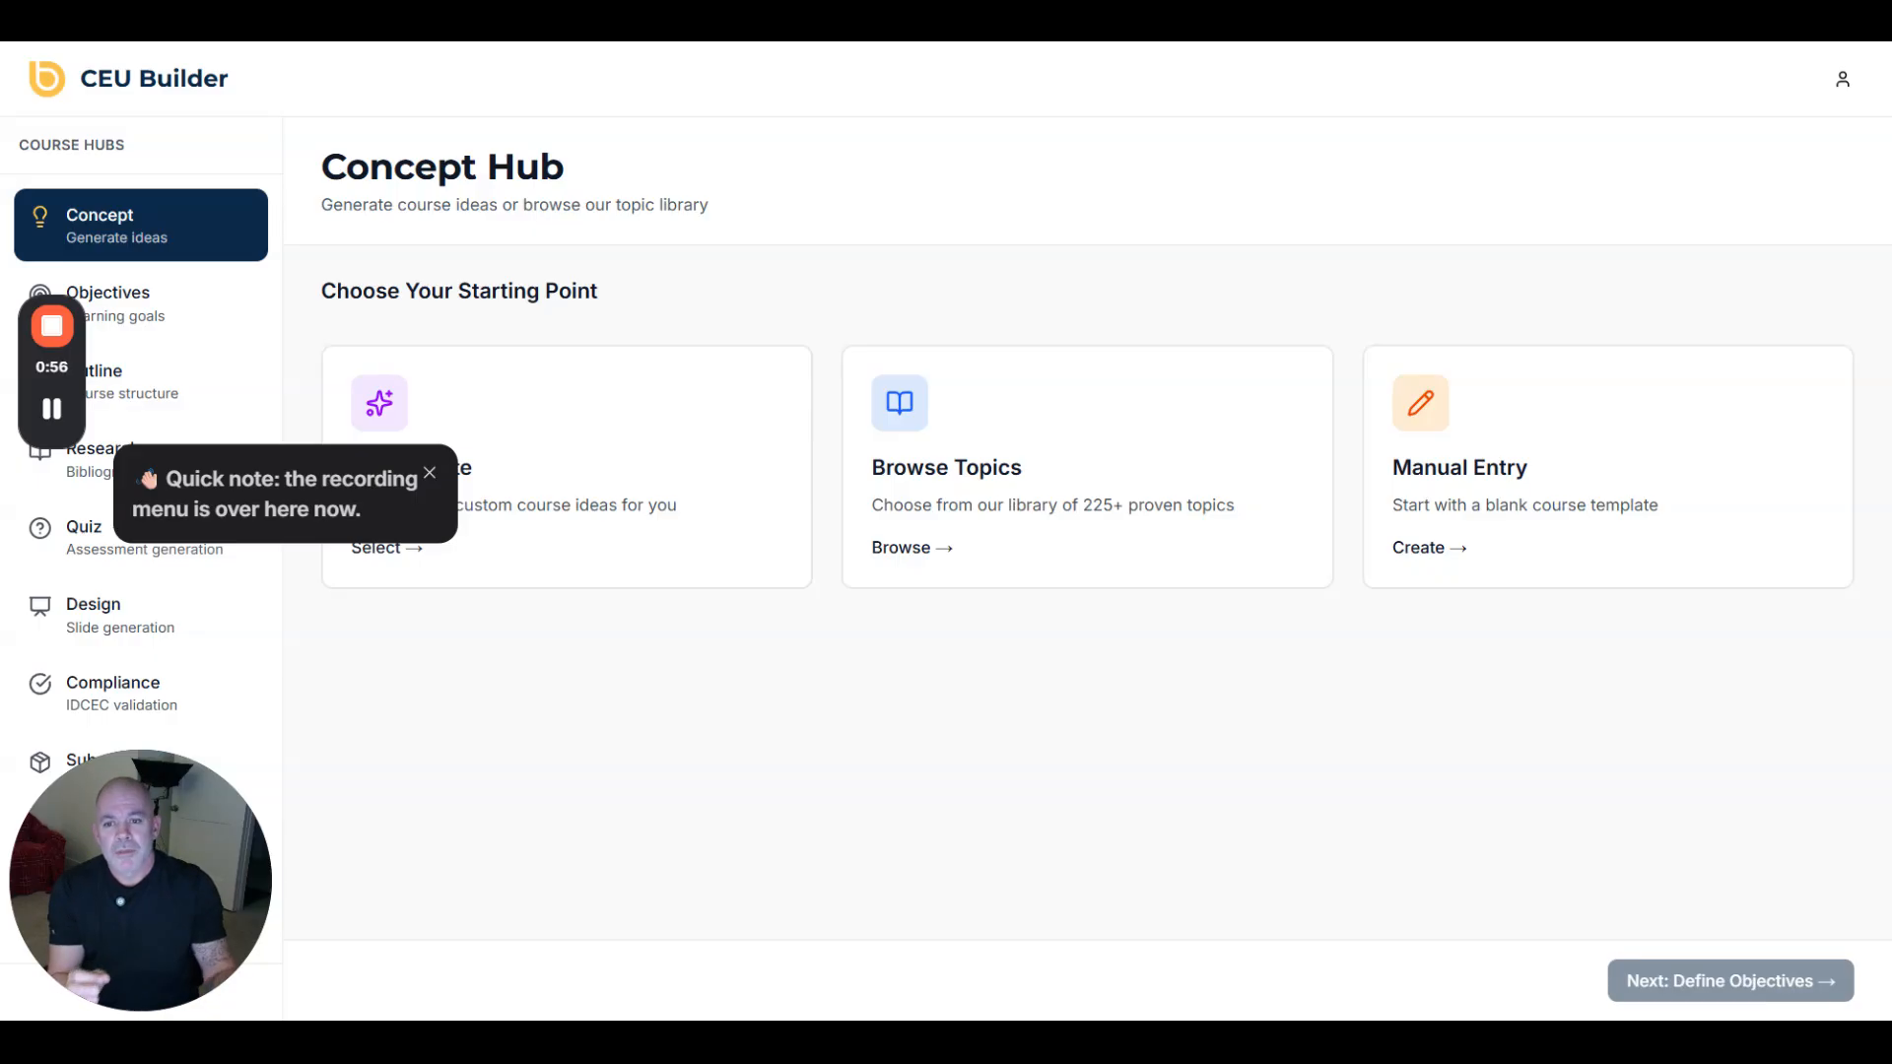
- Open the Topic Library and filter the pre-written topics to the Acoustics category
click(1119, 467)
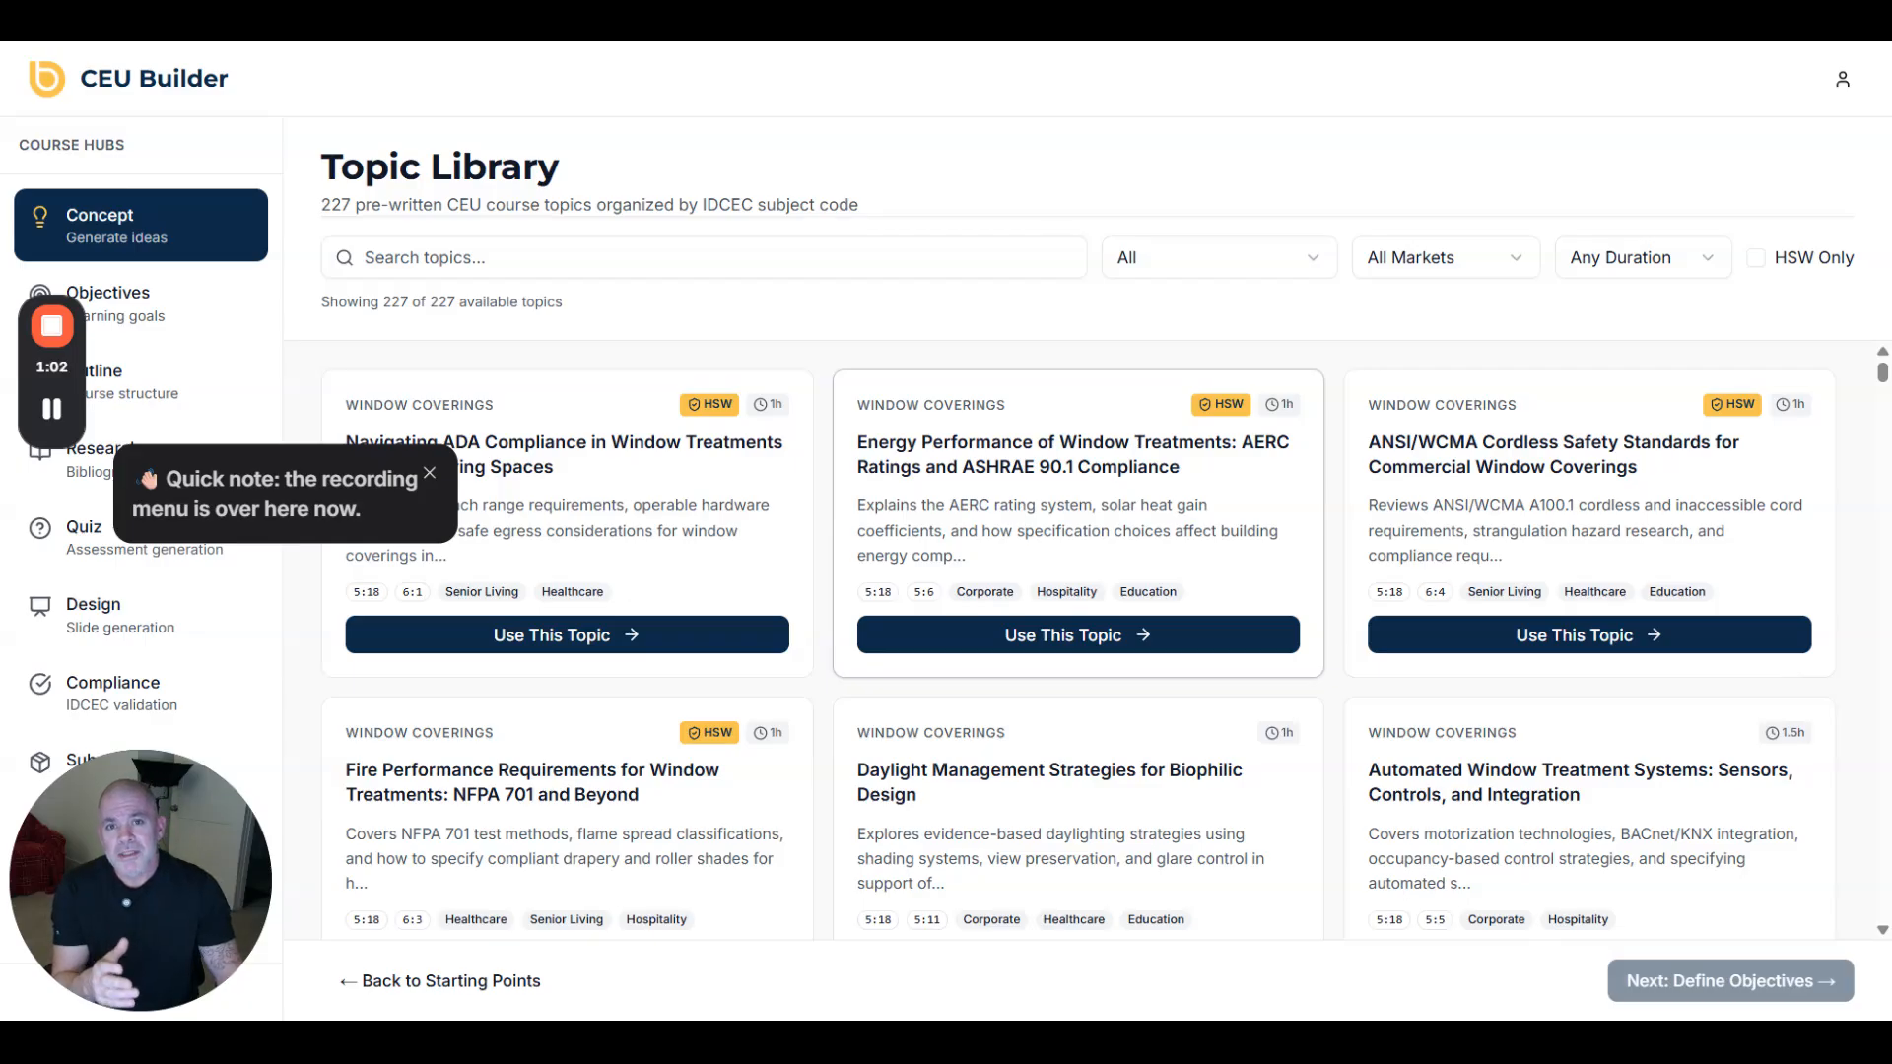
click(1418, 263)
click(1282, 286)
click(1274, 274)
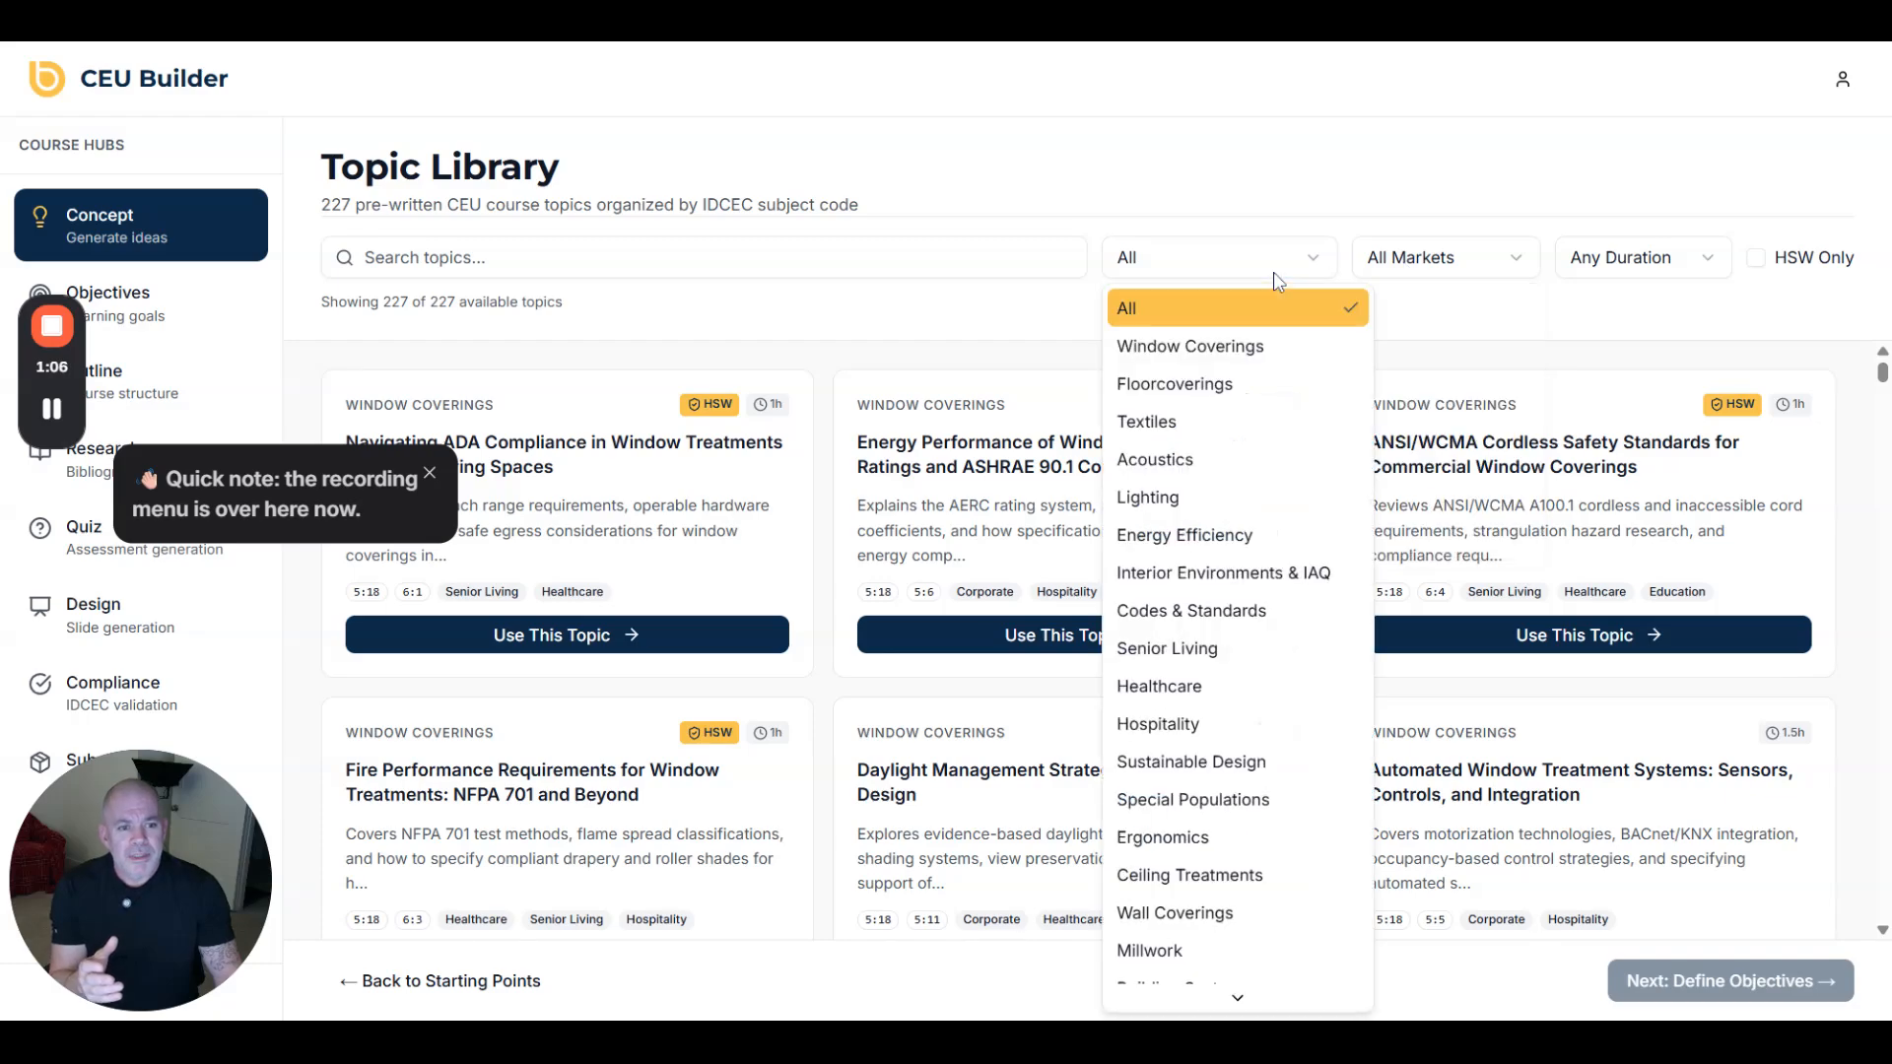
click(1216, 458)
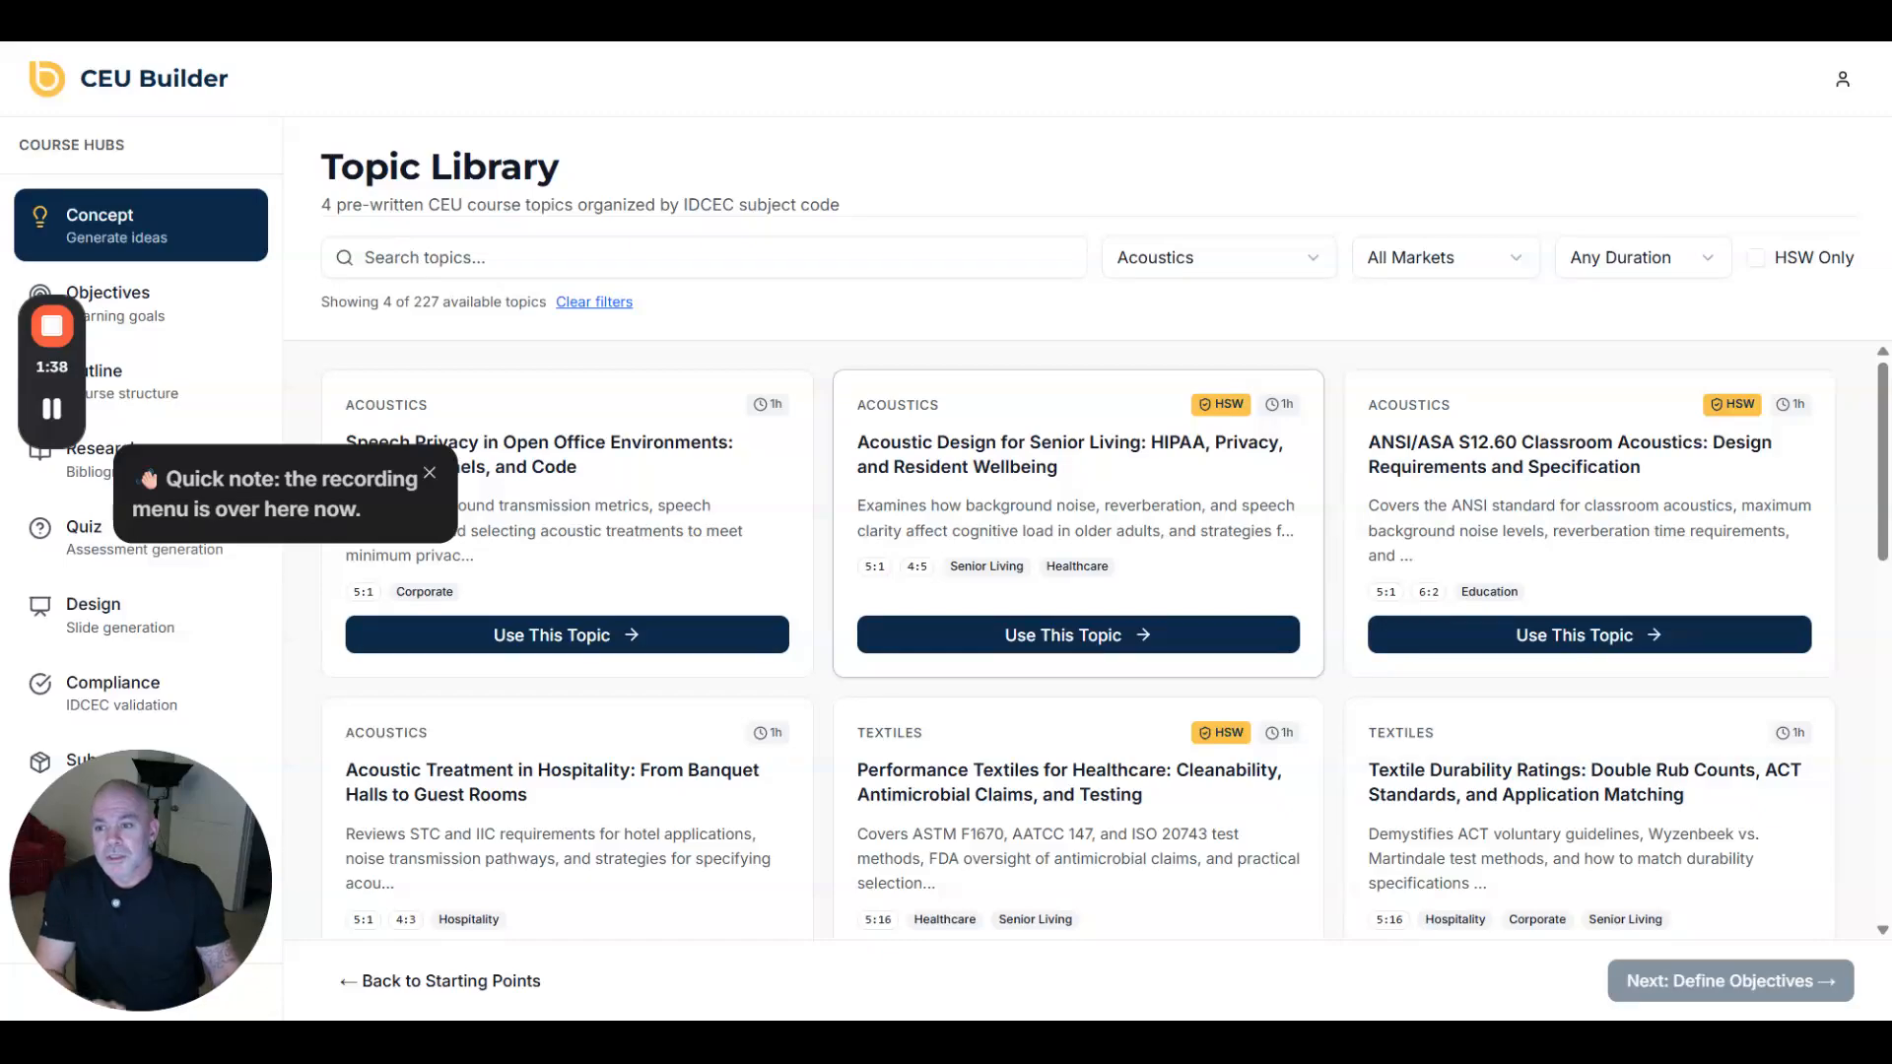
- From the Concept Hub, run AI idea generation to get the textile fire safety course idea
click(137, 300)
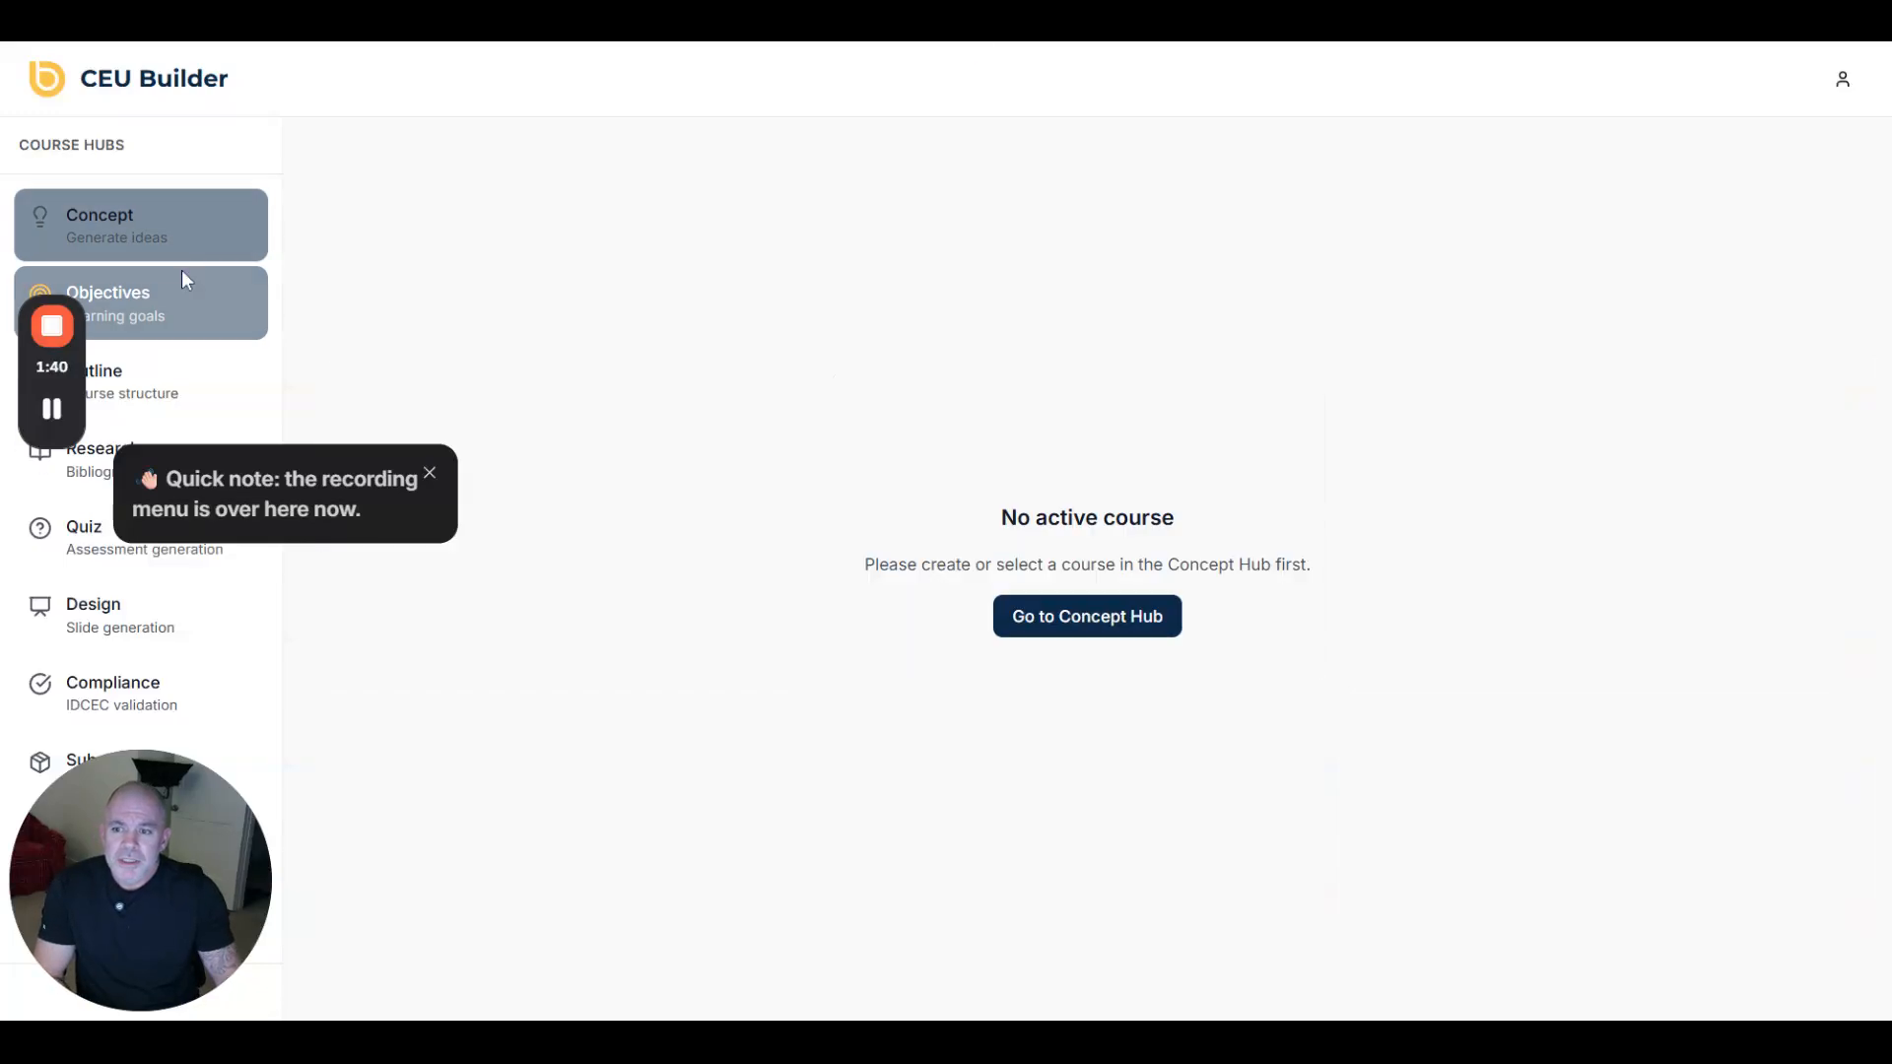
click(185, 254)
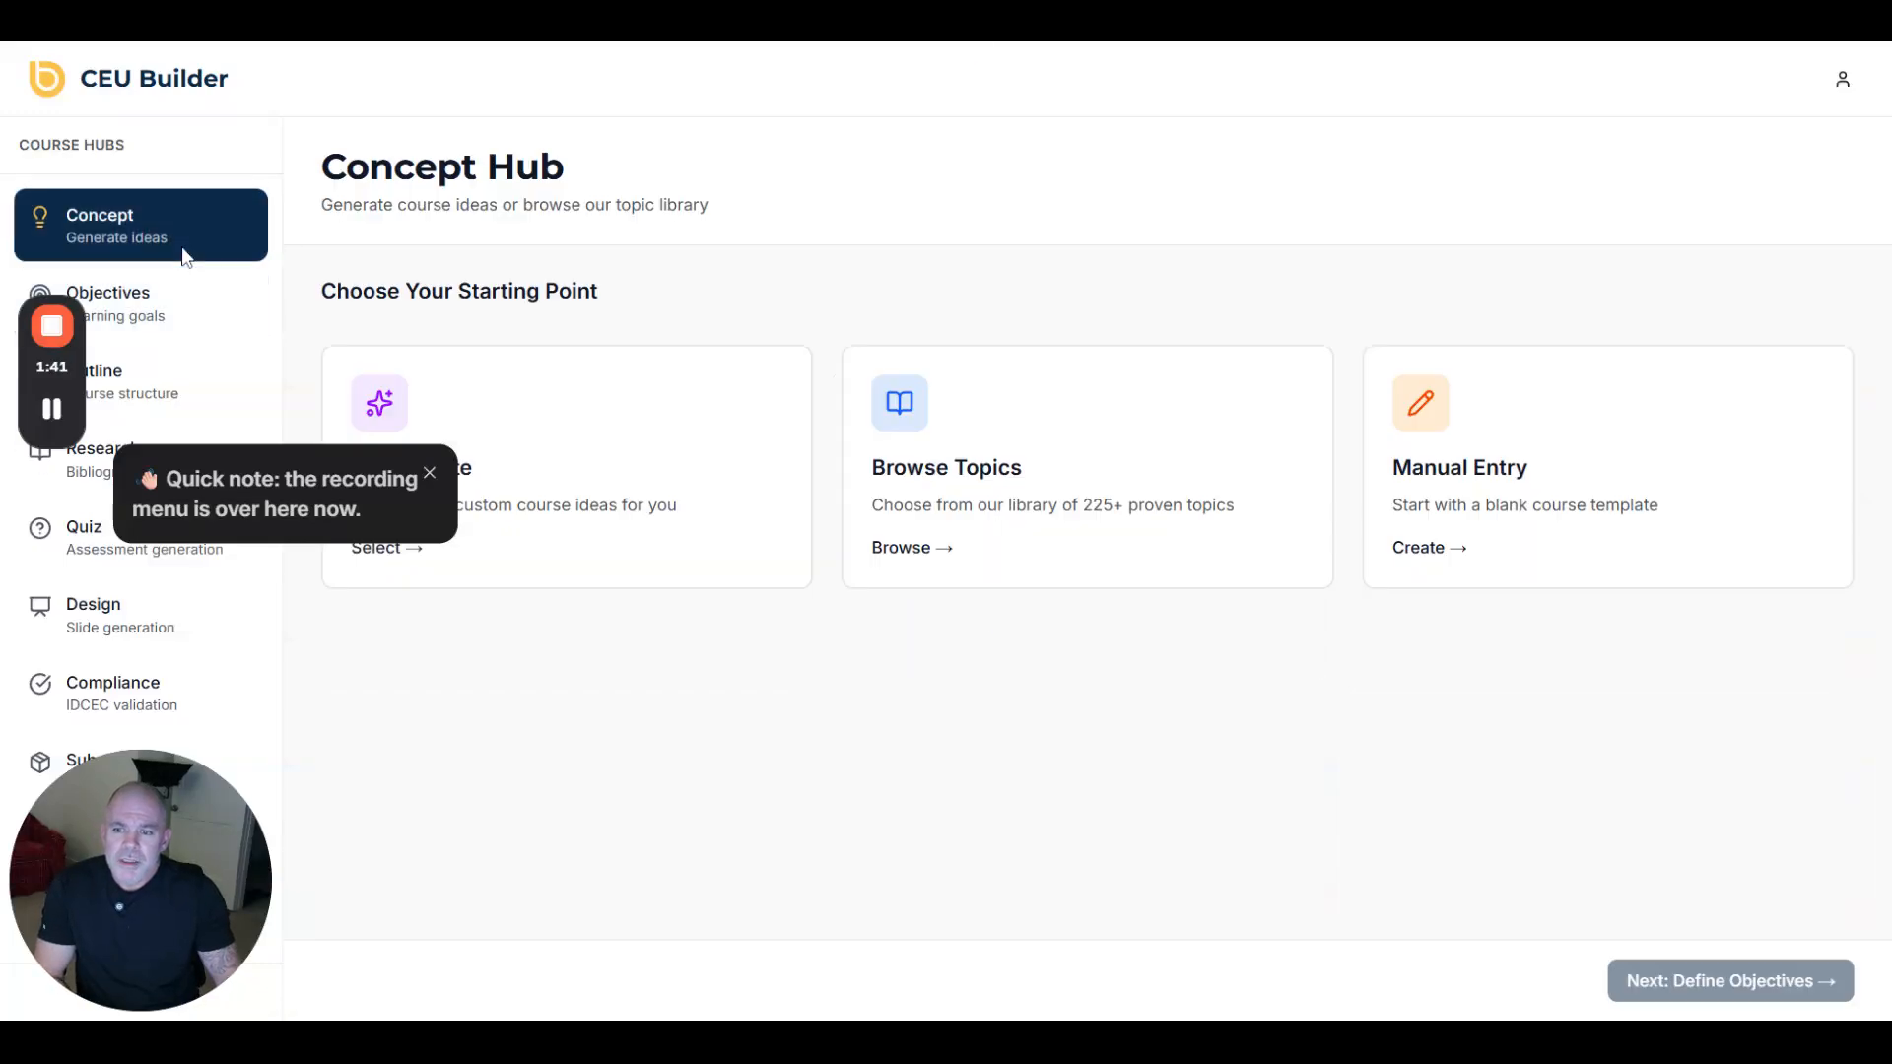
click(643, 448)
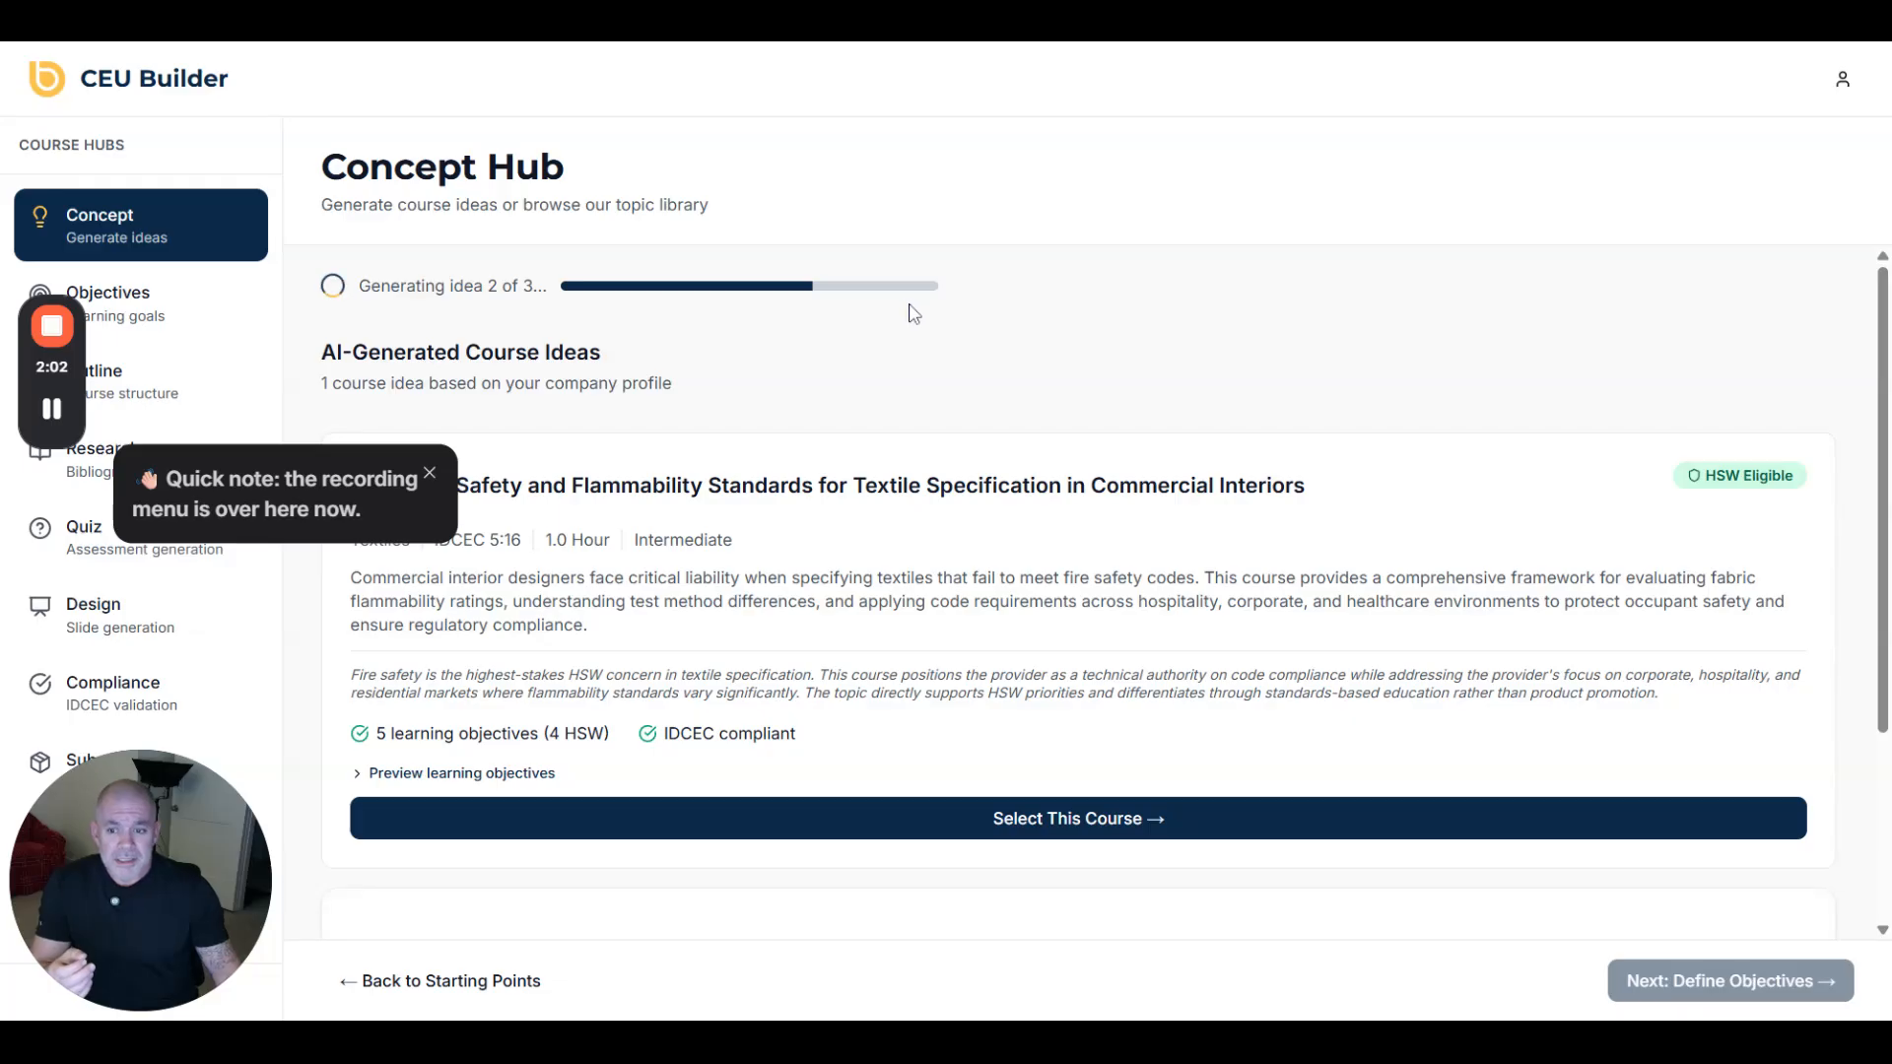
scroll(1026, 413, down, 1)
scroll(1123, 486, down, 3)
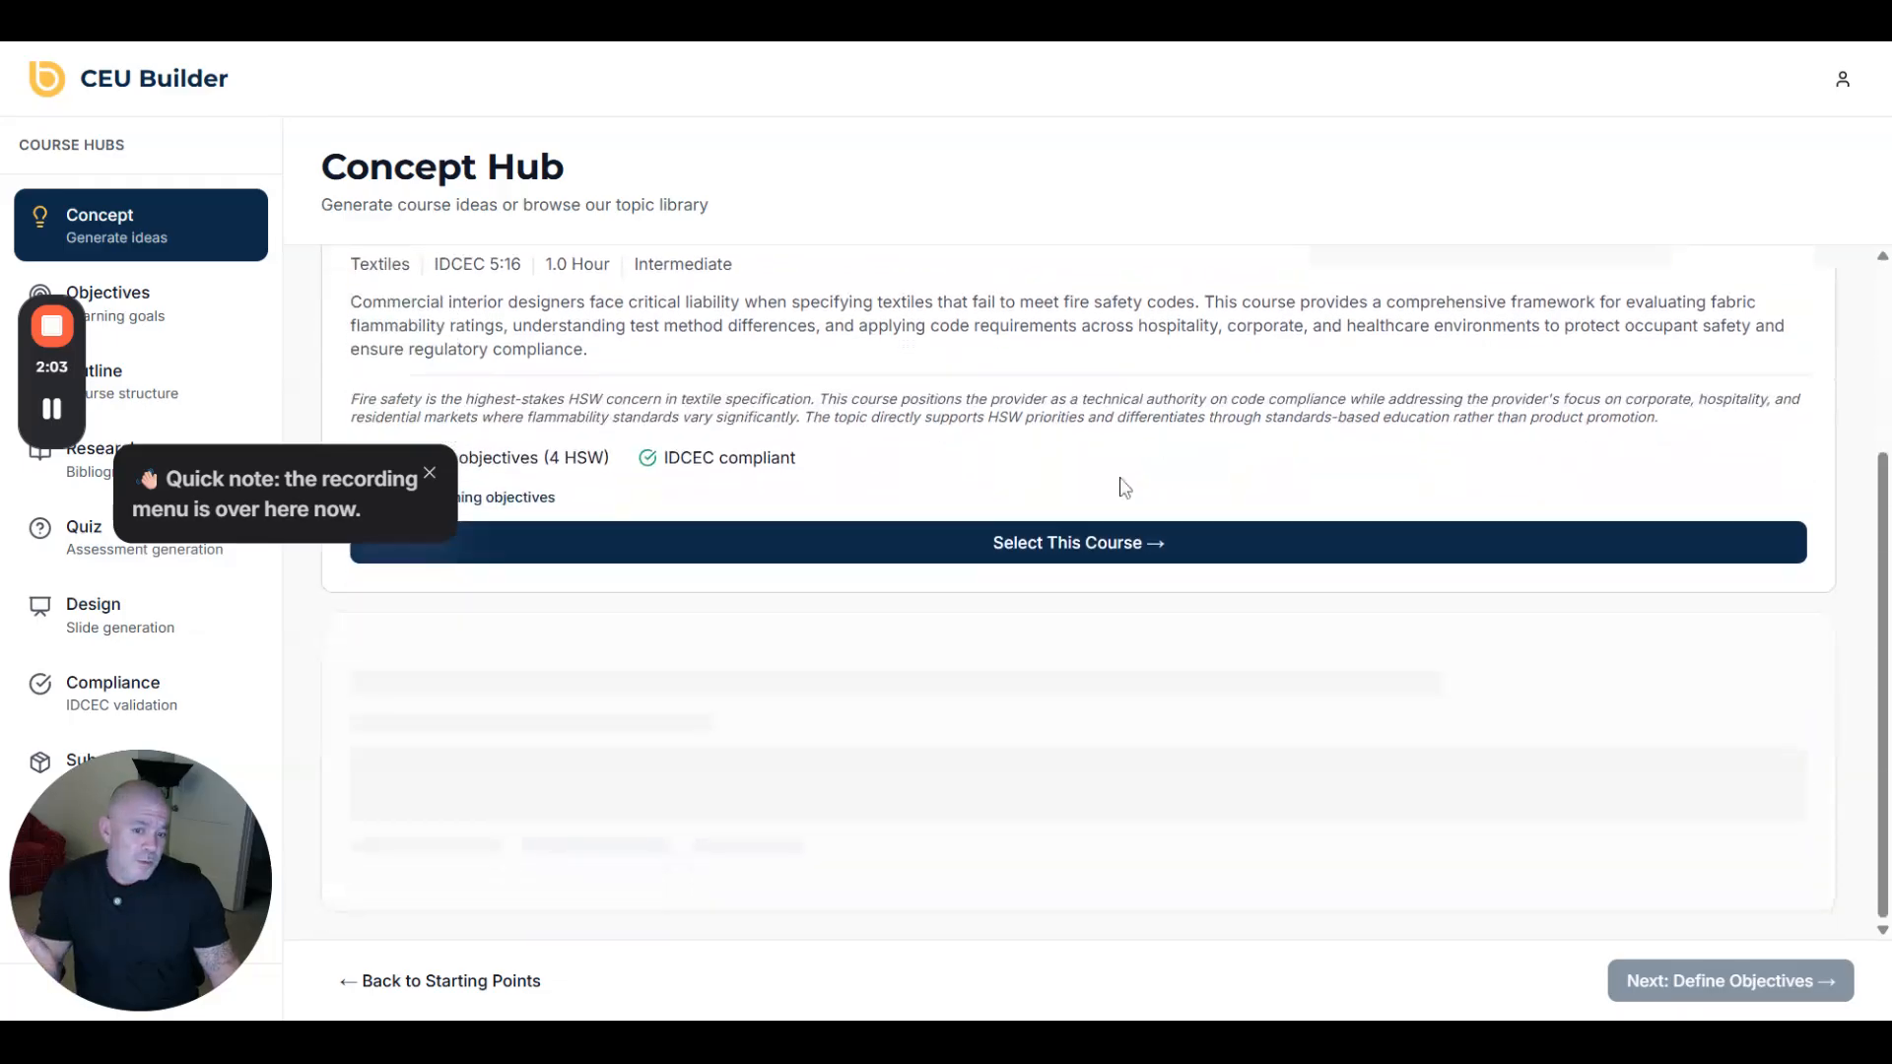
- Select the textile fire safety course idea and review its five HSW-eligible learning objectives
click(1123, 557)
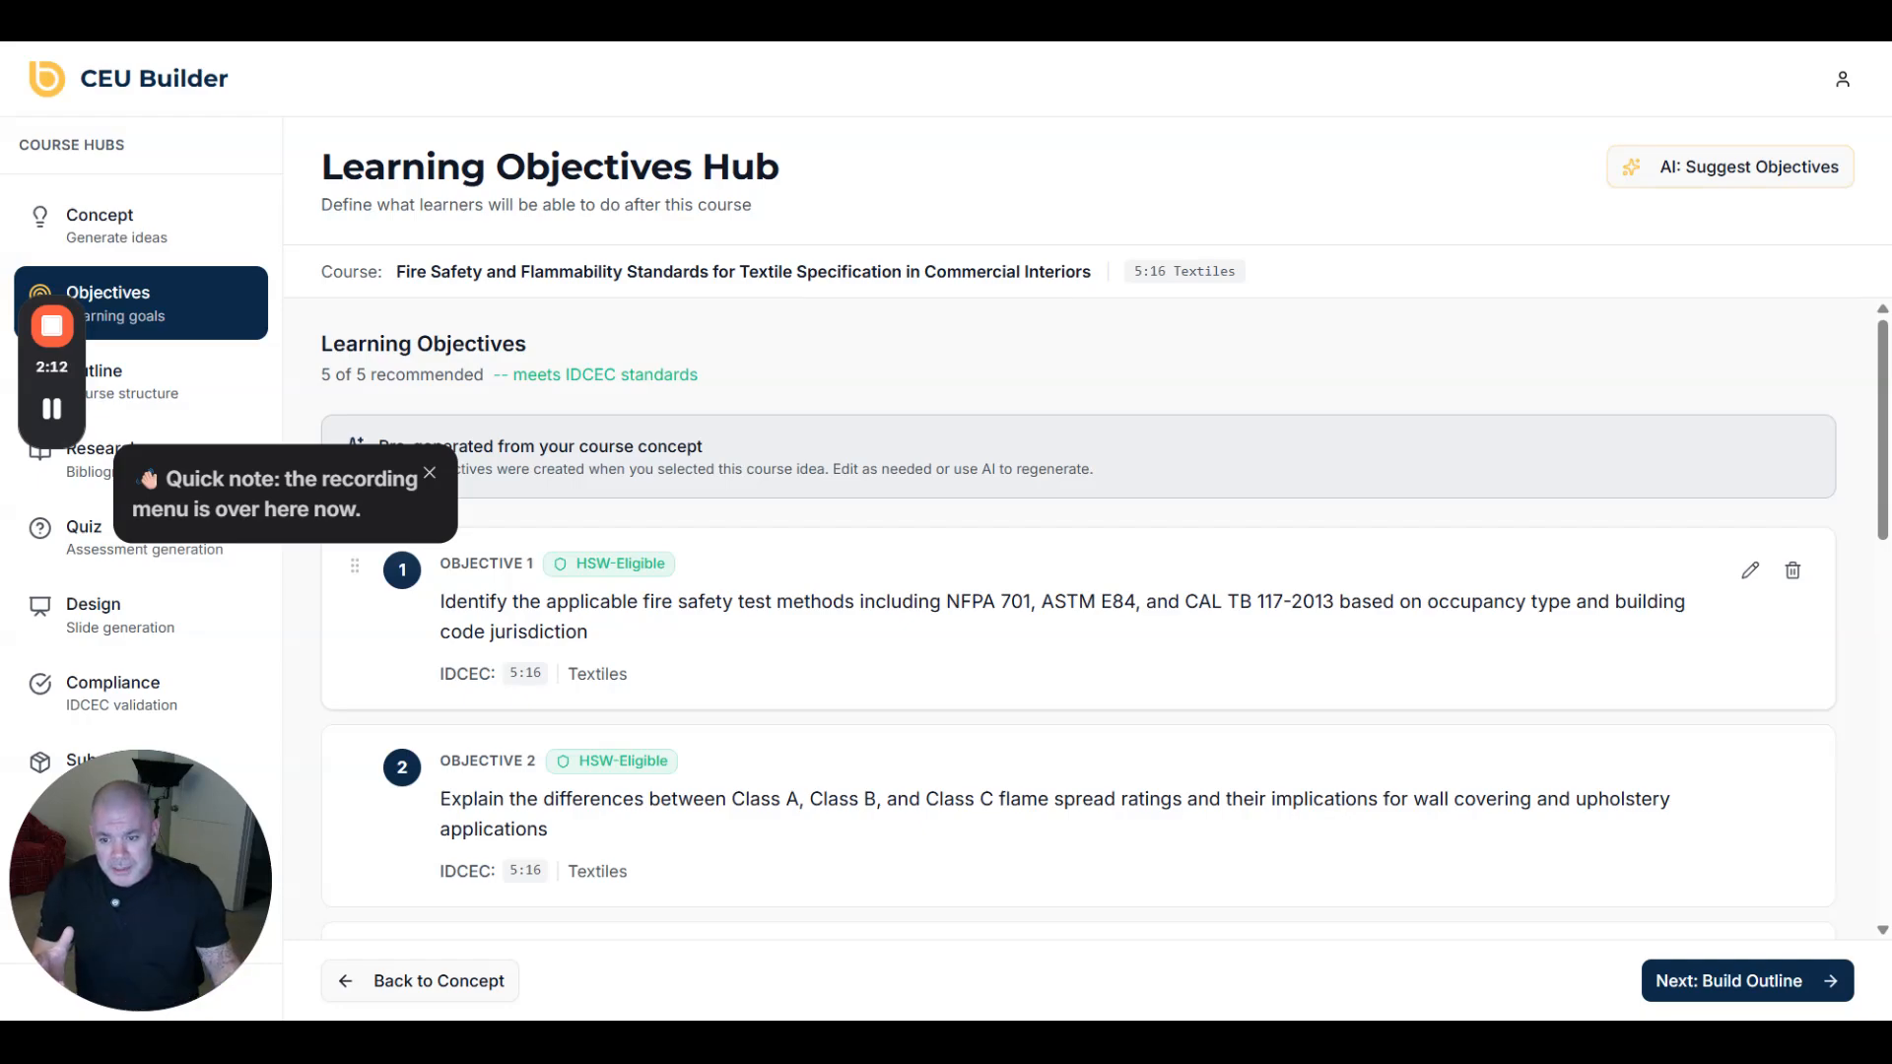
scroll(1119, 574, down, 5)
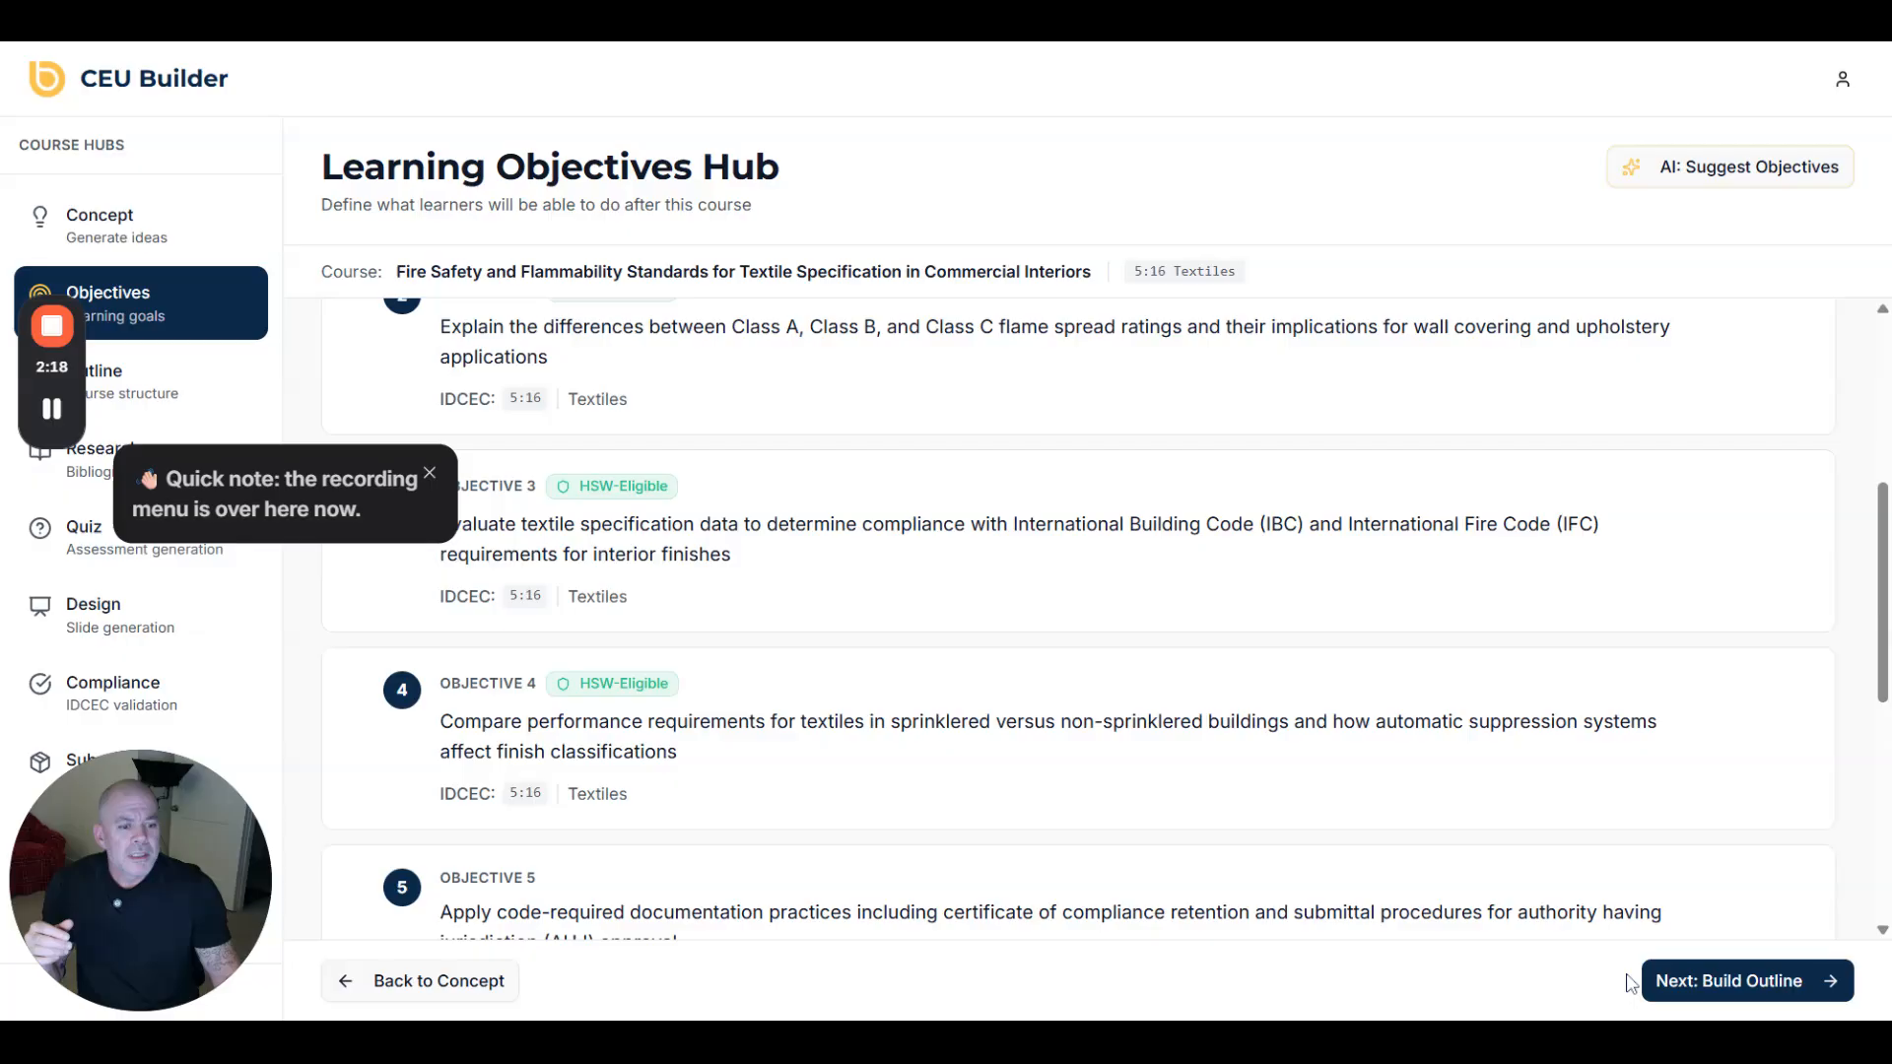
- Go to the Outline Hub, look at the manual segment form, then cancel it
click(1691, 978)
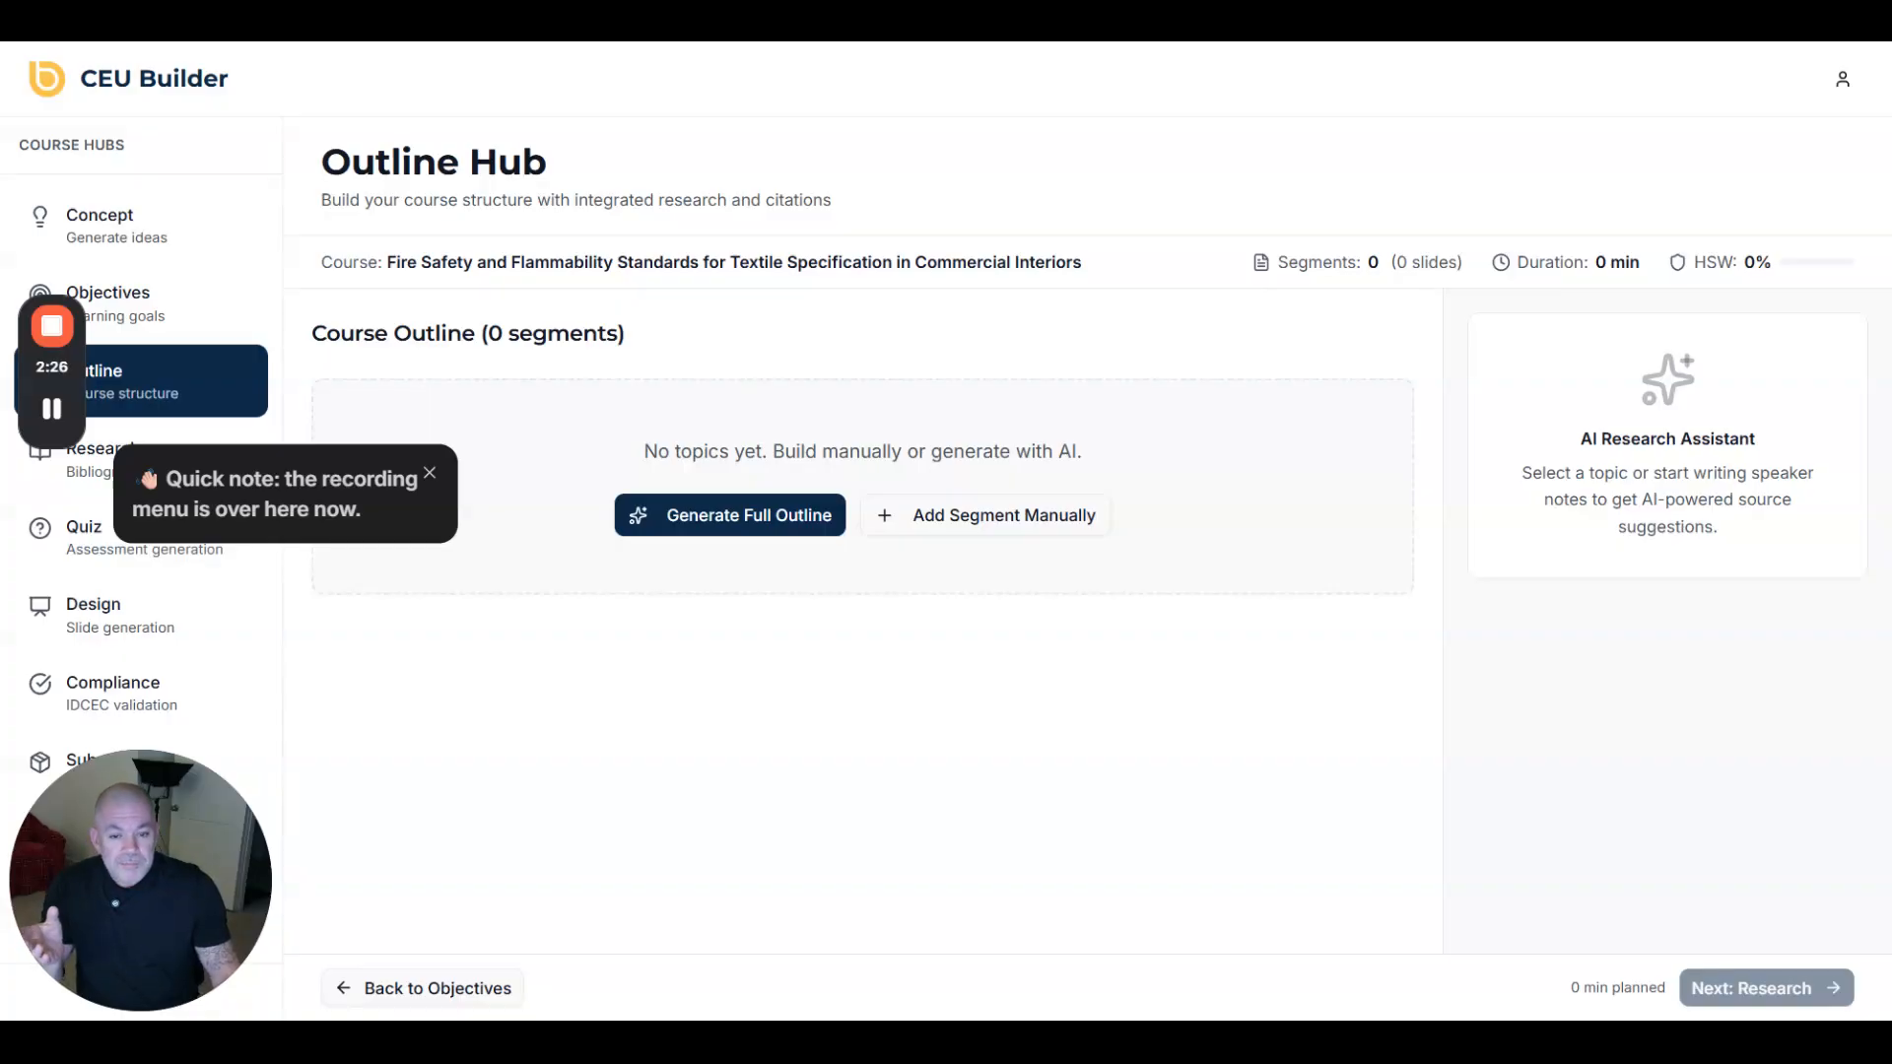
click(956, 530)
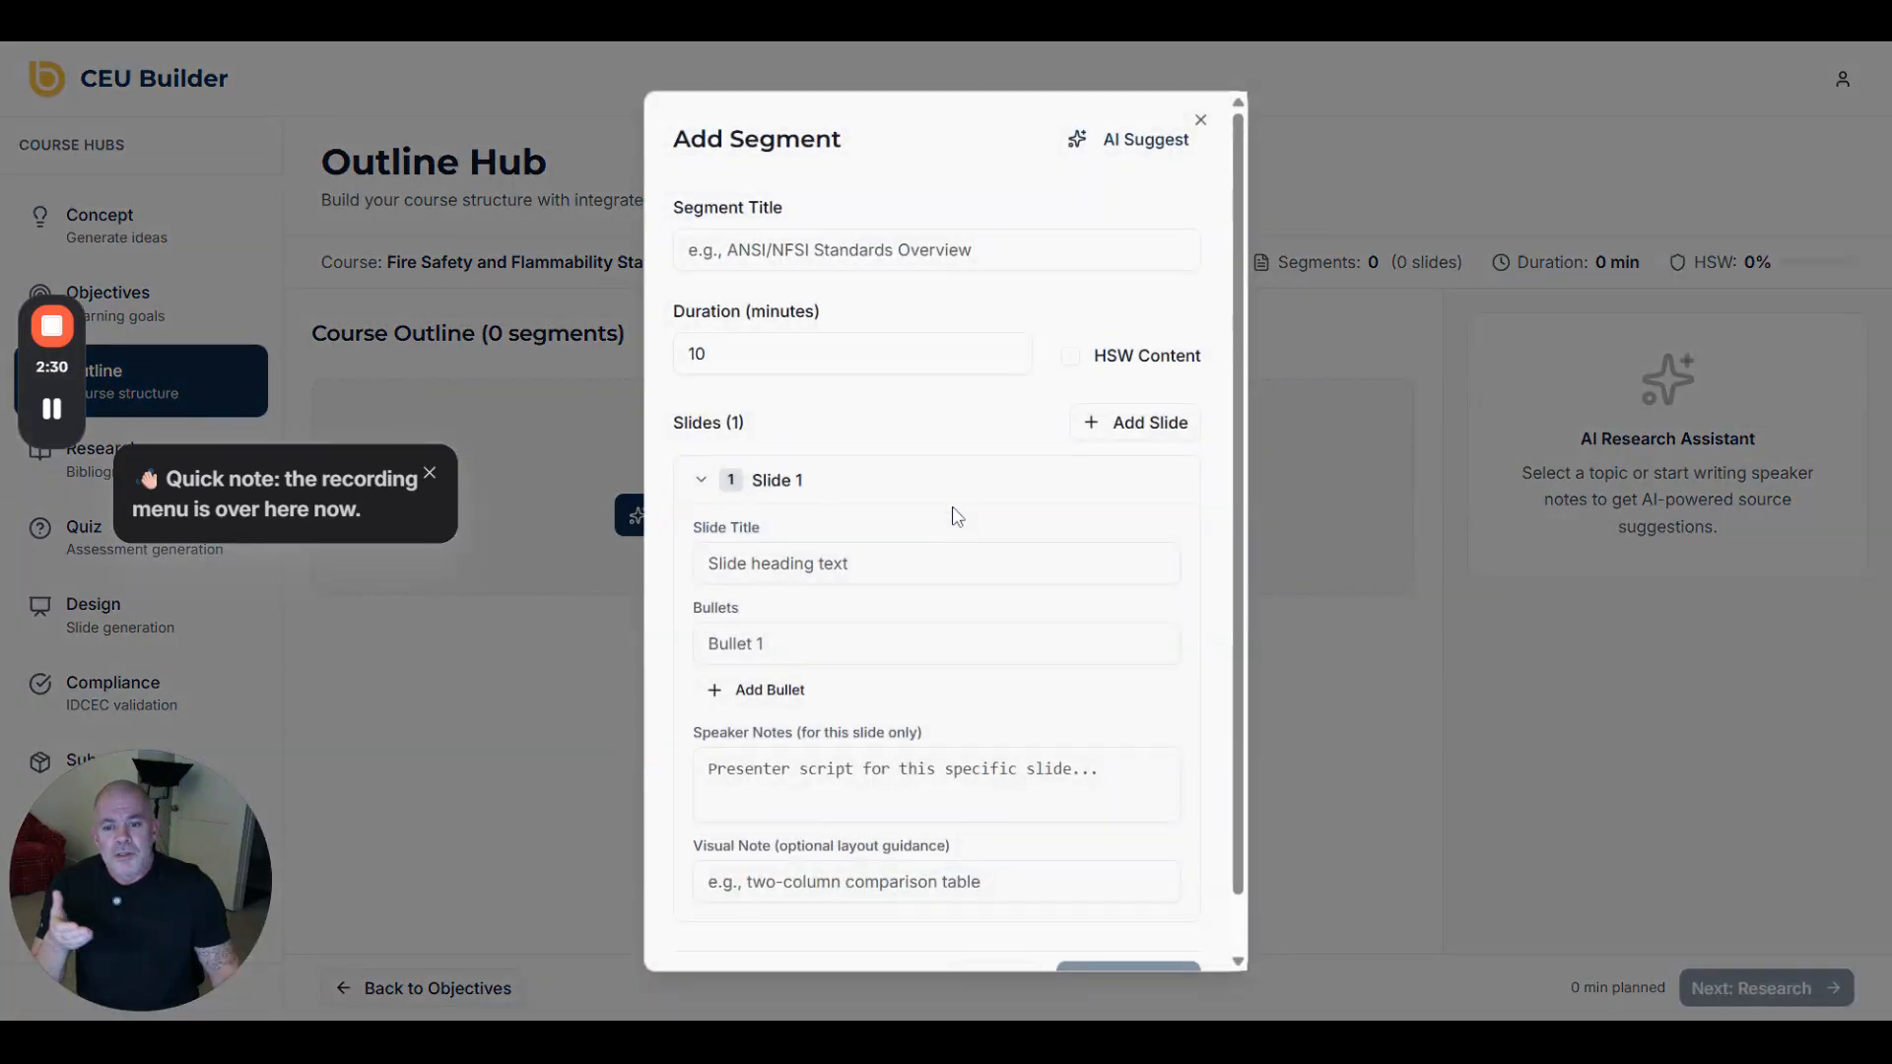
scroll(955, 514, down, 1)
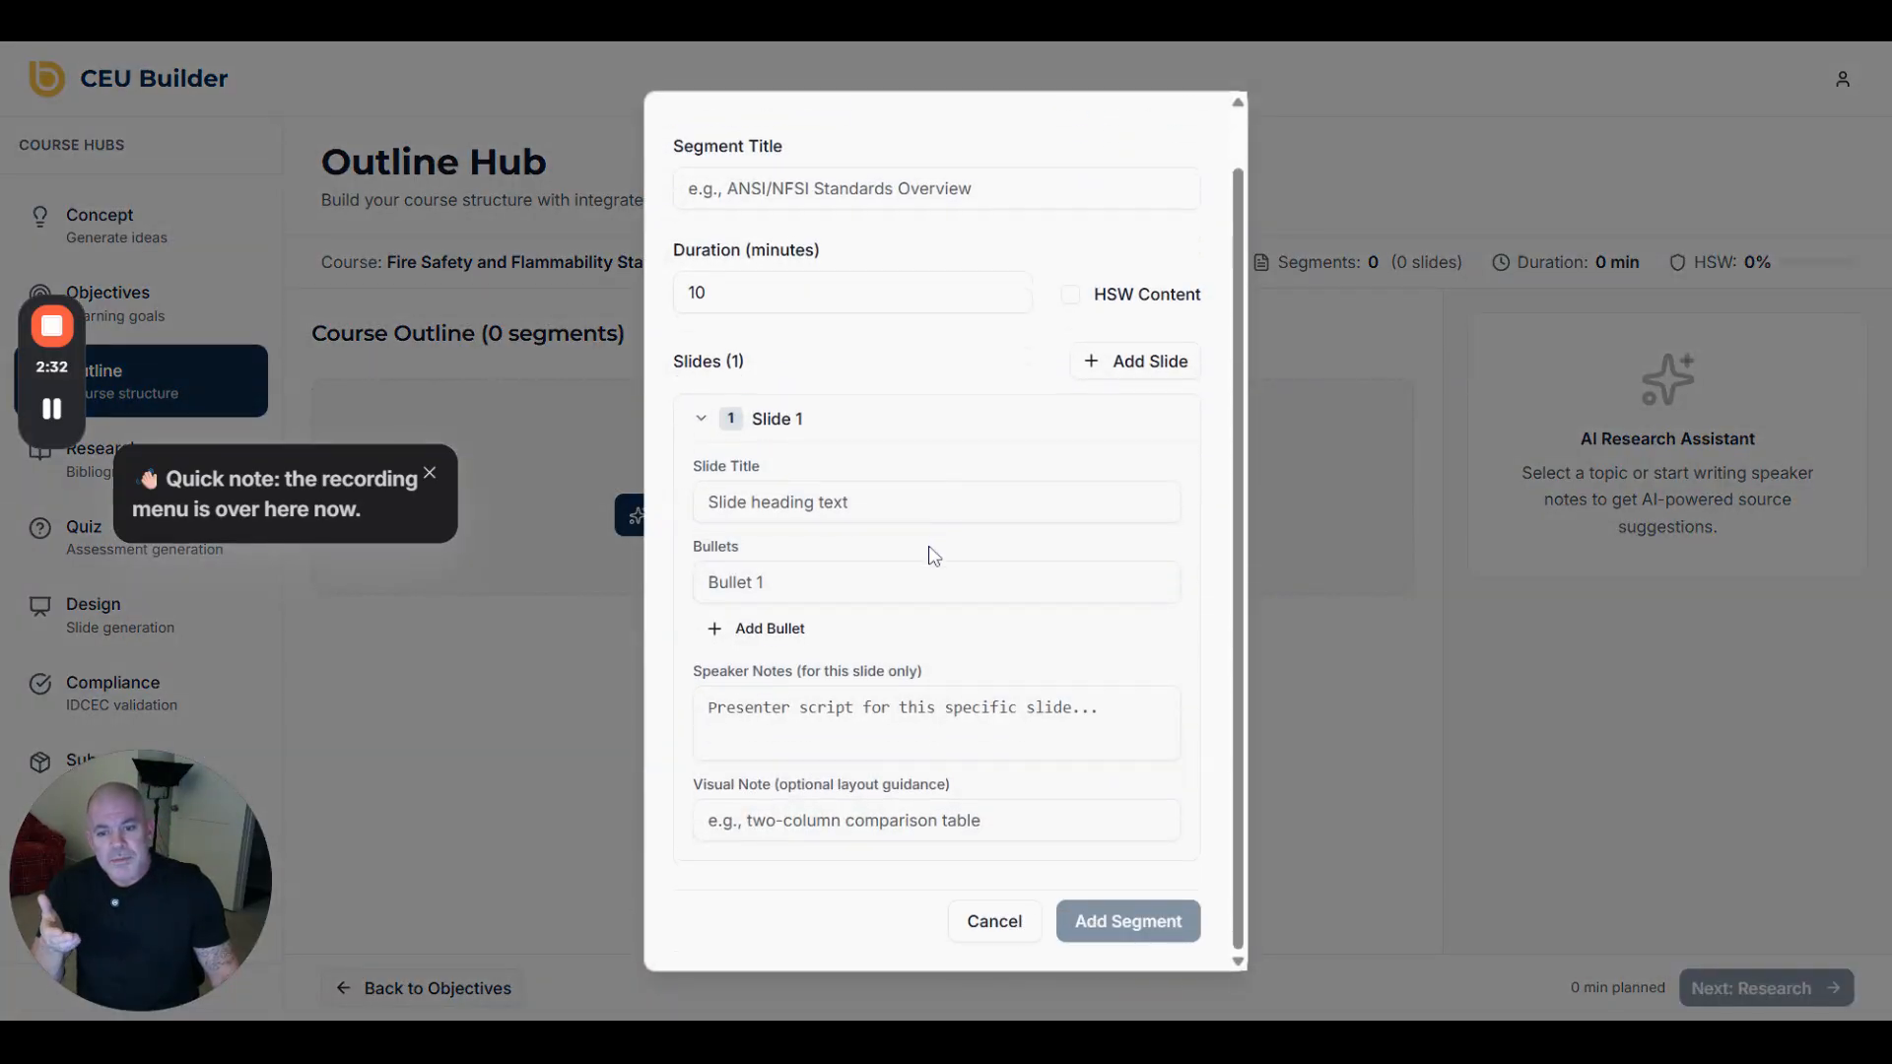
click(1350, 260)
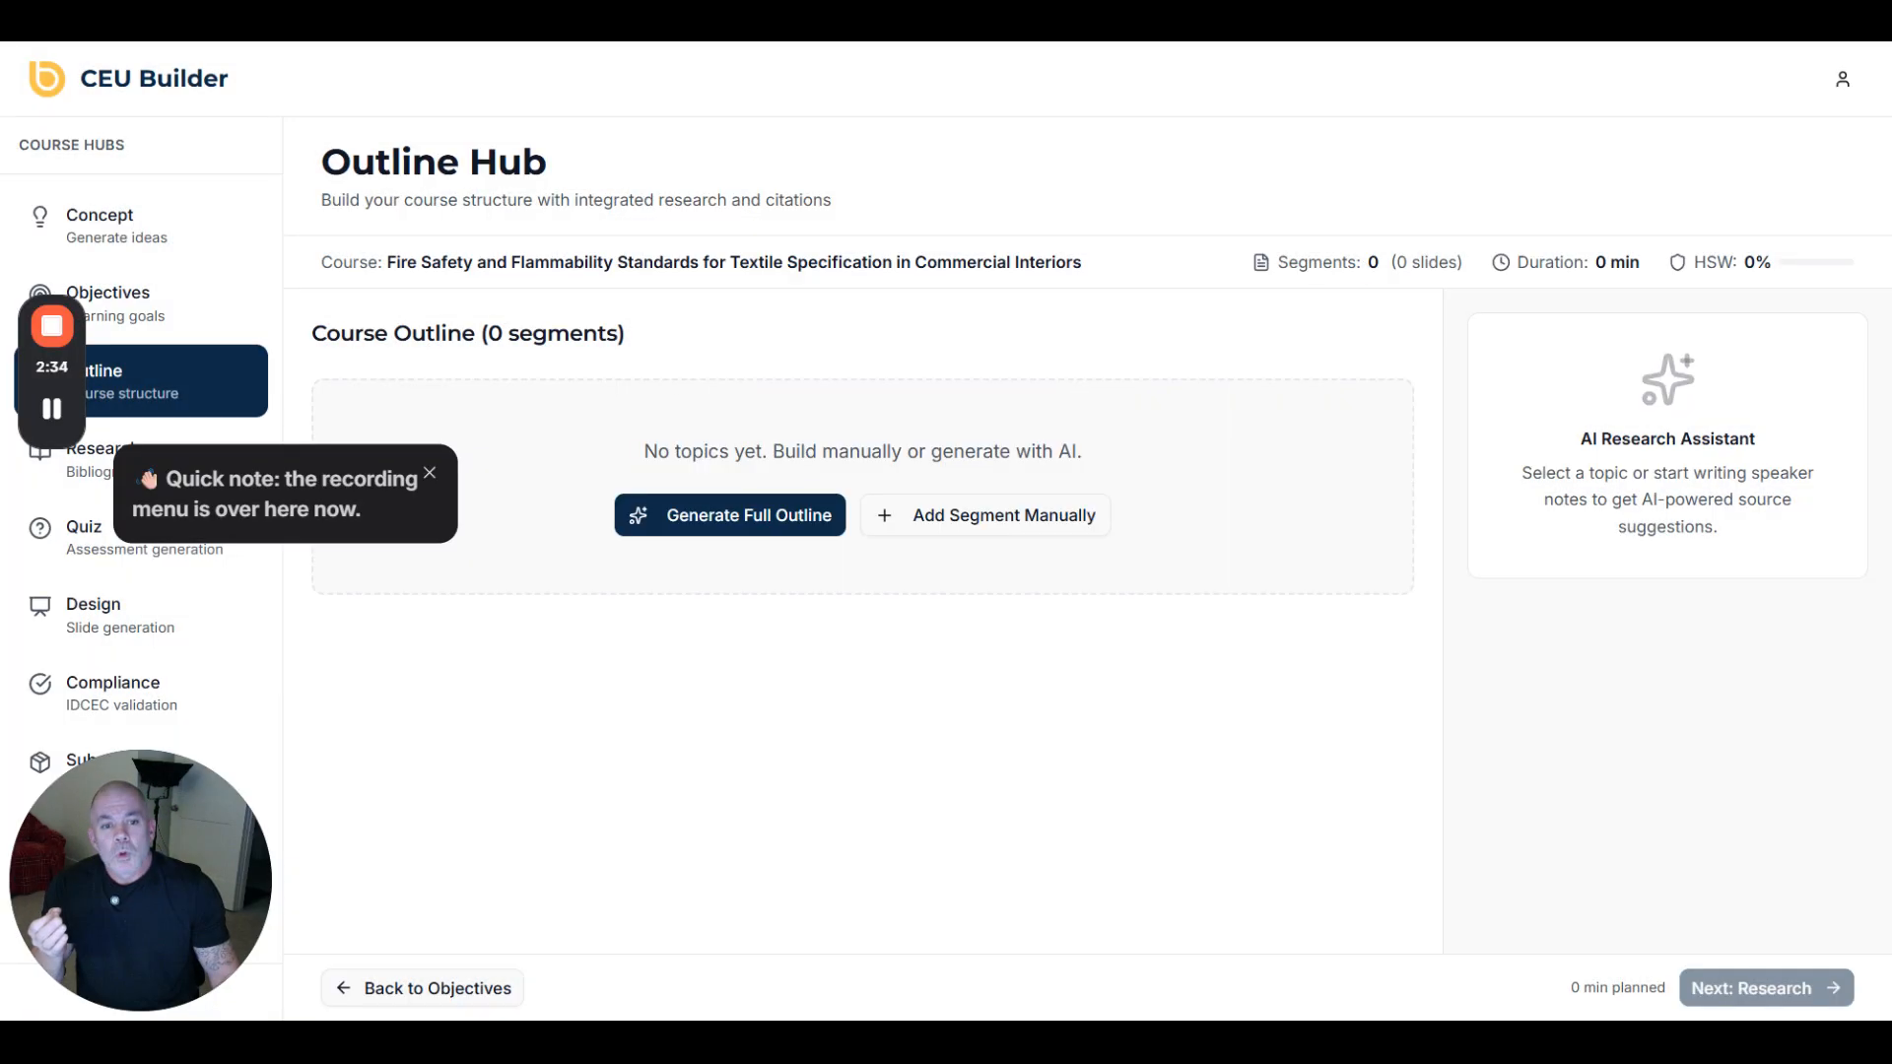
- Generate the full outline and review segment 1's three Course Introduction and Accreditation slides
click(726, 535)
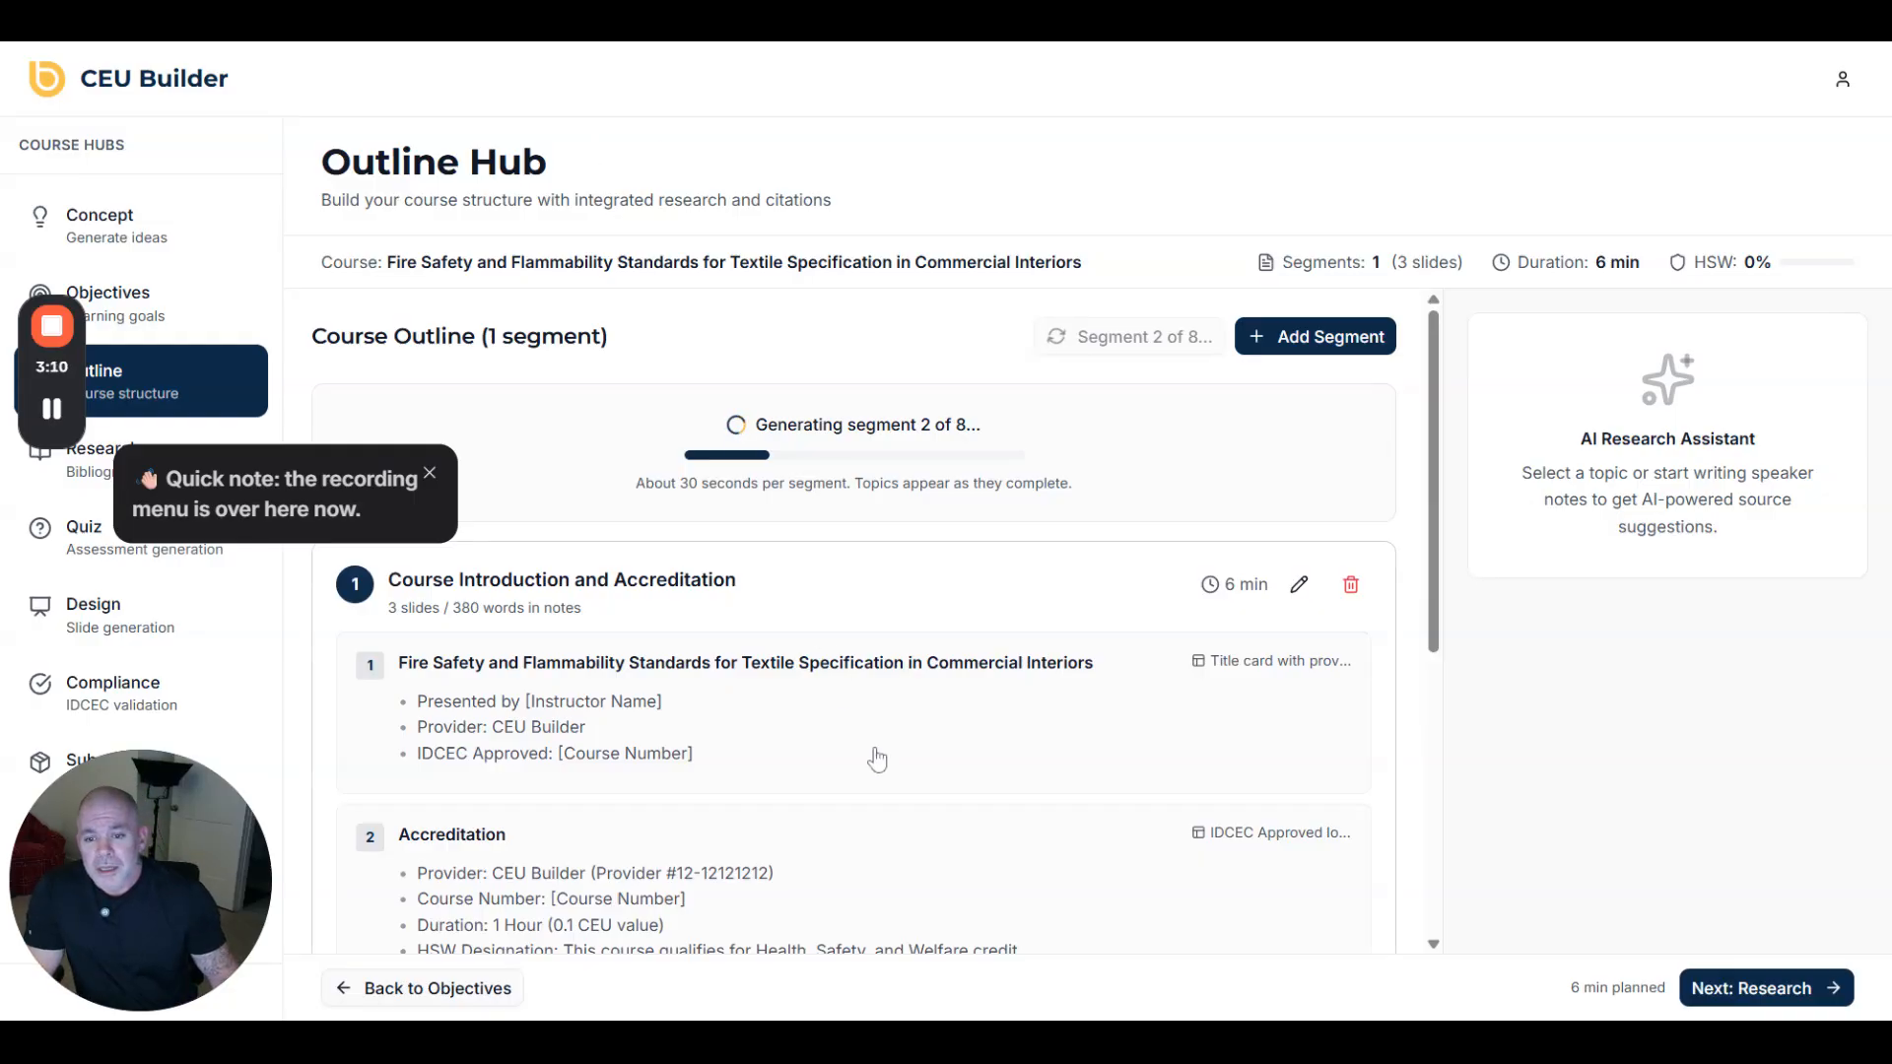
scroll(940, 729, down, 1)
scroll(941, 729, down, 5)
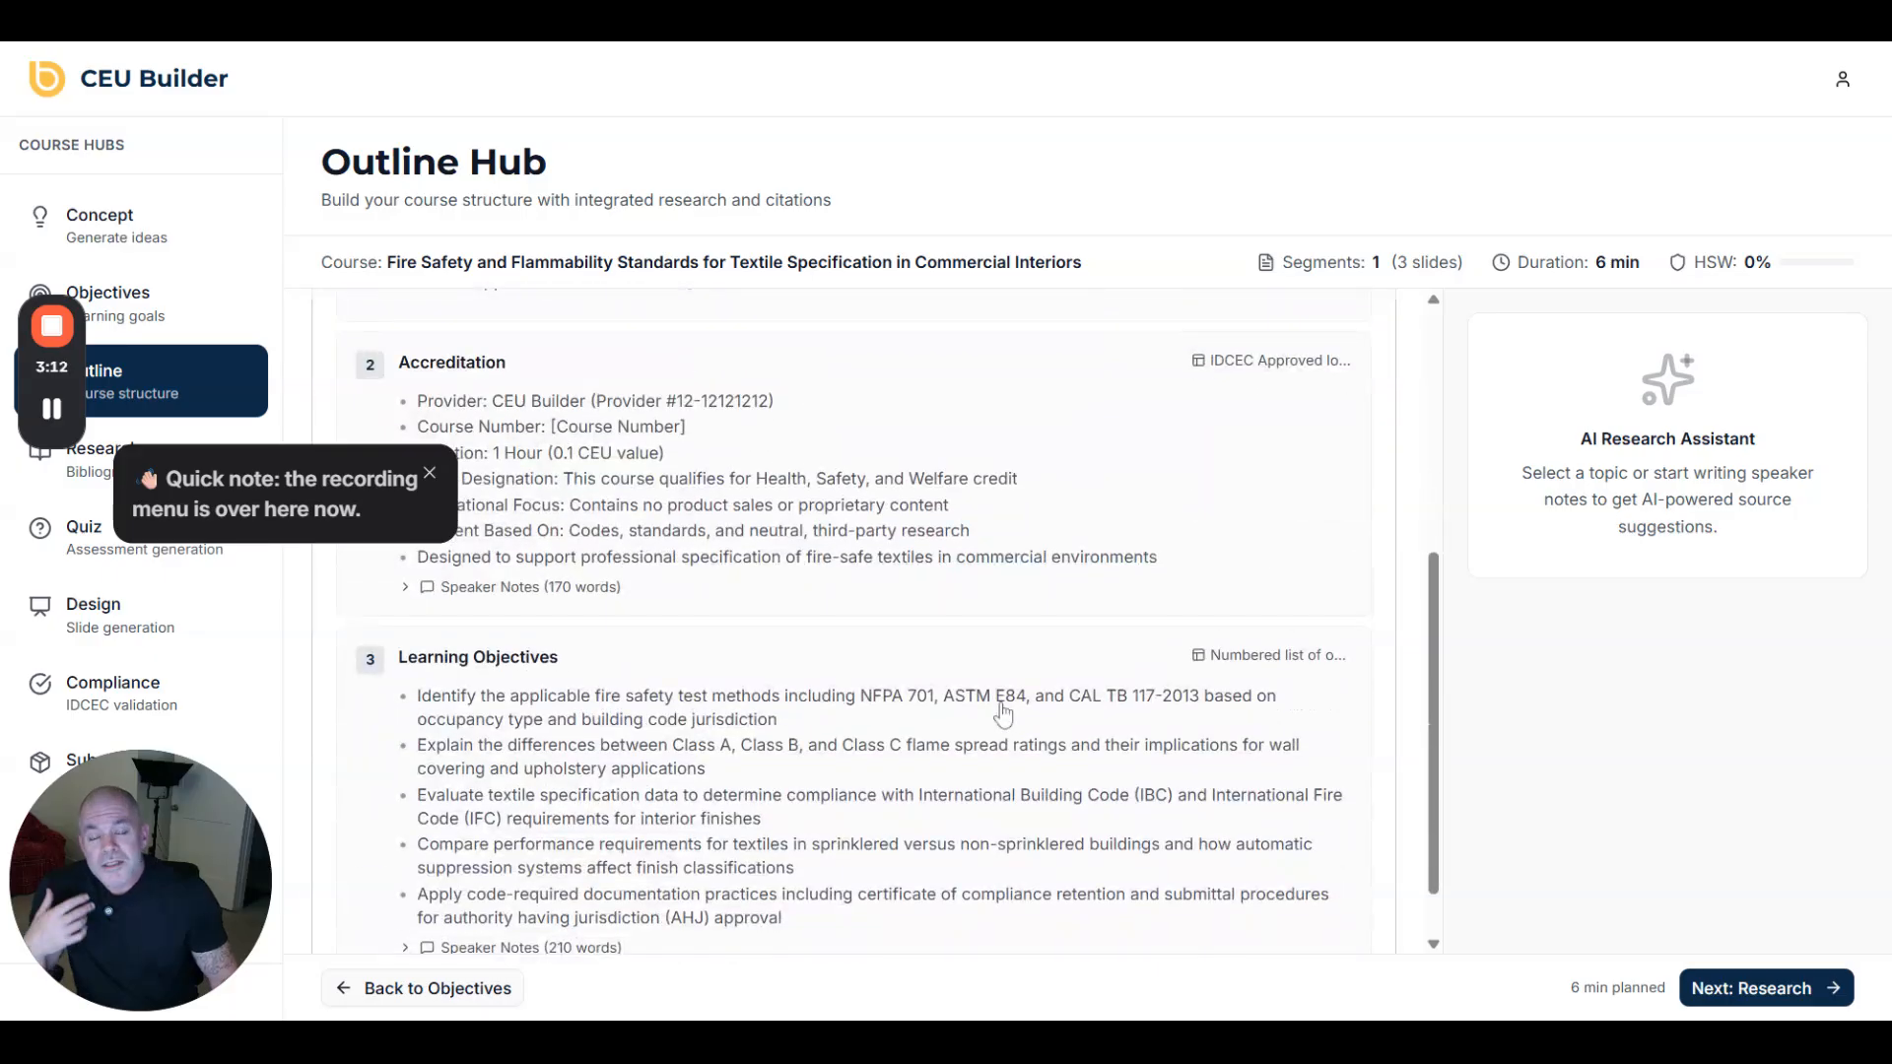
scroll(985, 701, up, 4)
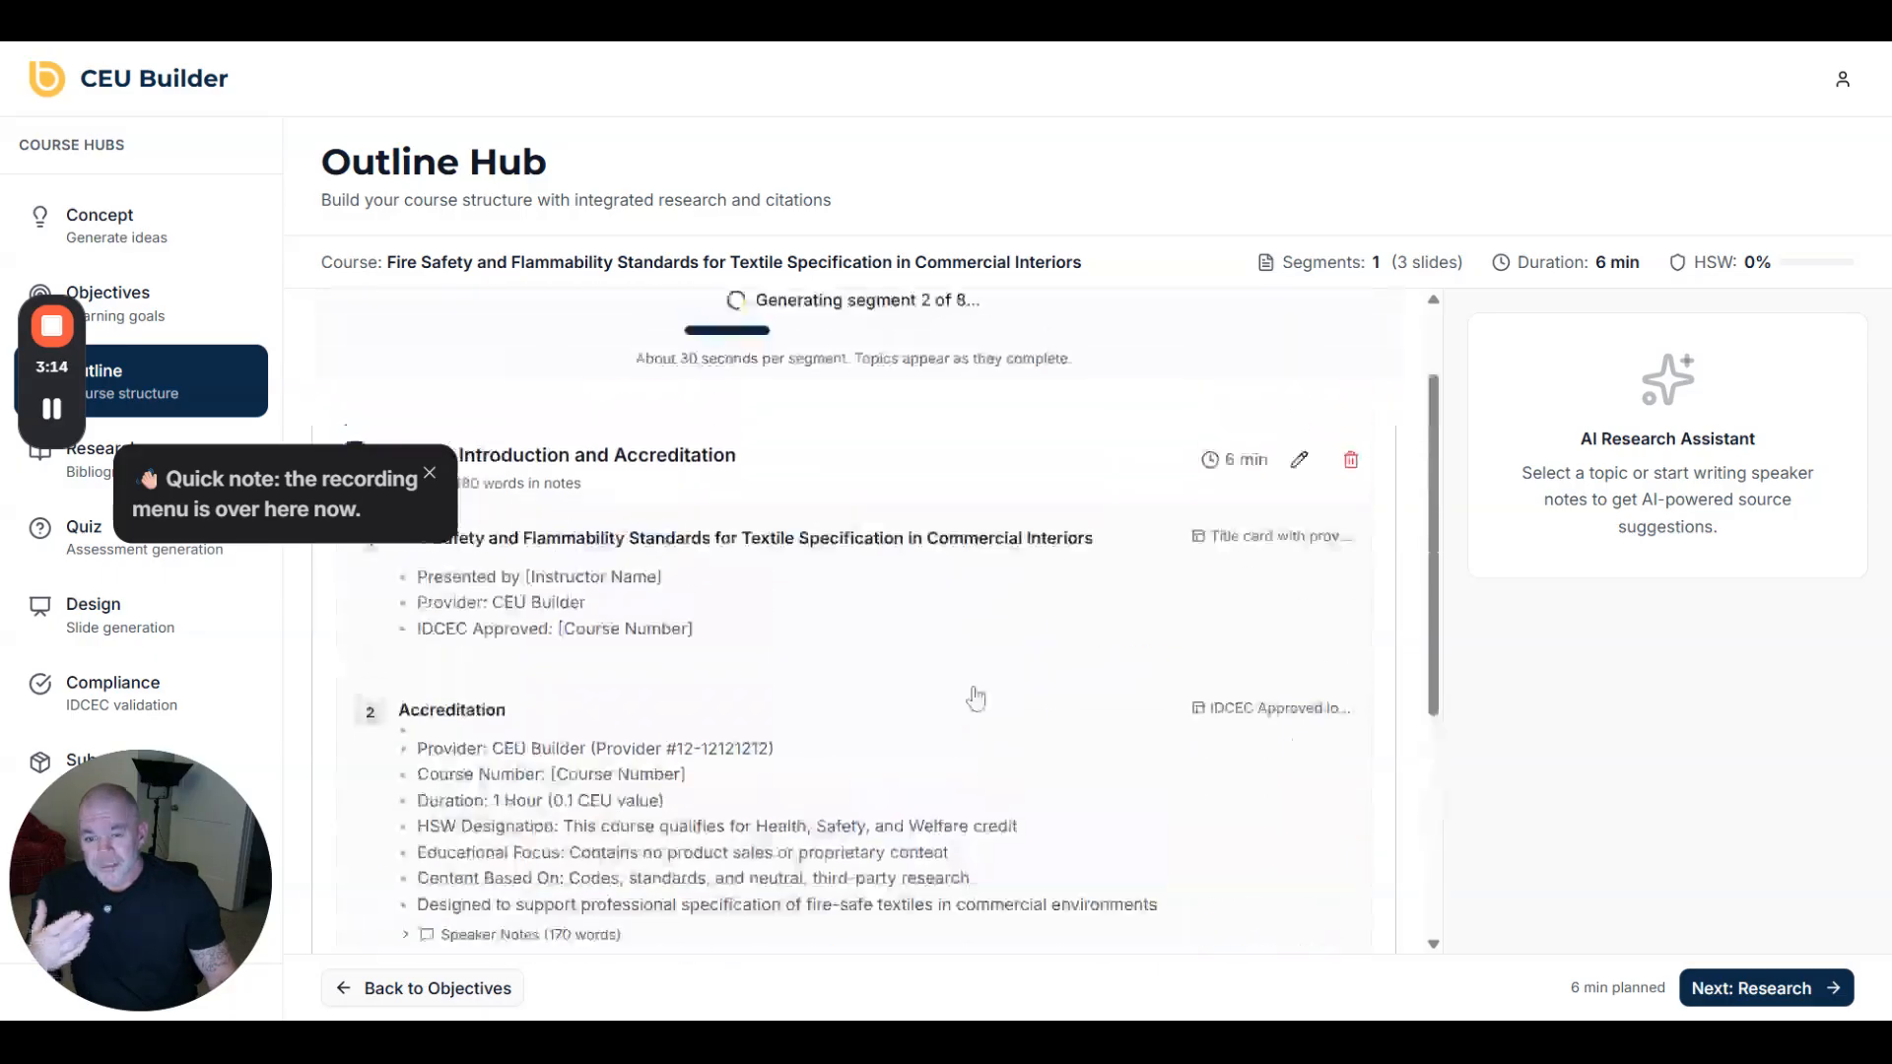
- Analyze the topic's citations and add NFPA 2019 and ASTM International 2021 to the bibliography
click(917, 768)
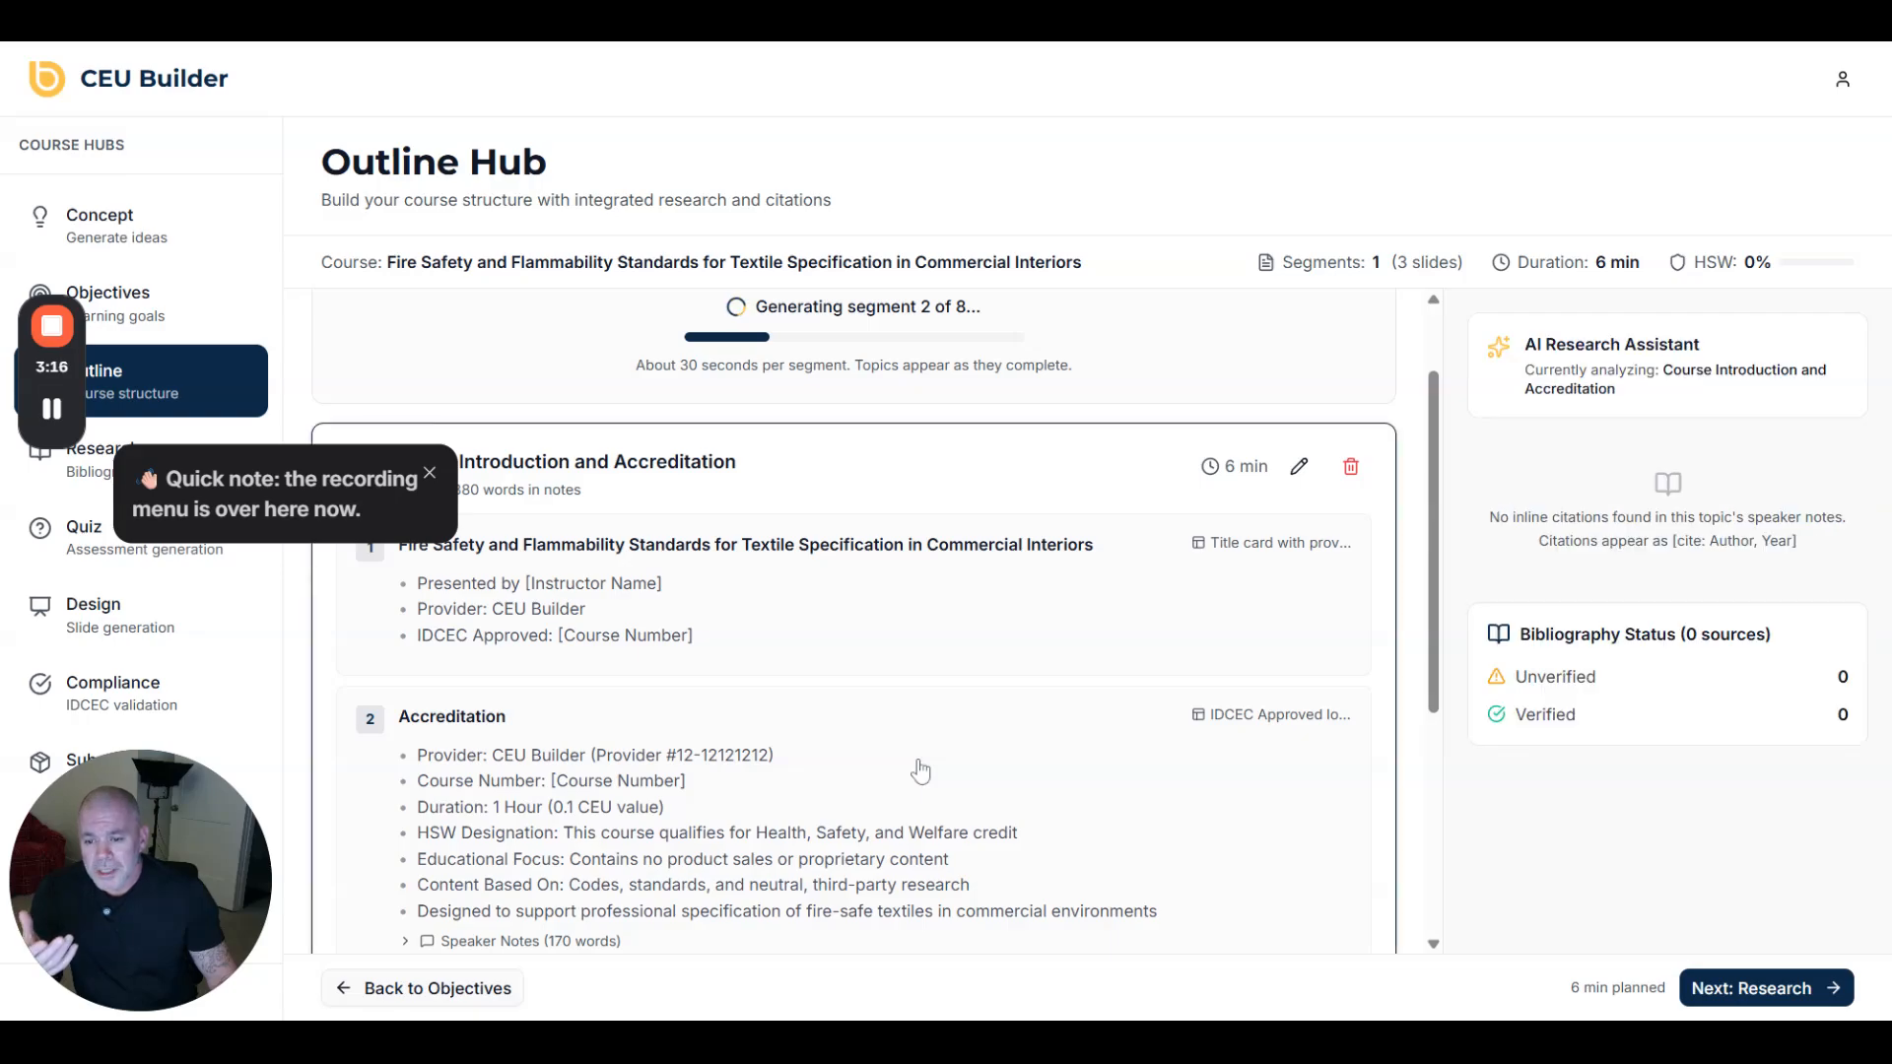
scroll(919, 771, down, 2)
scroll(920, 770, down, 2)
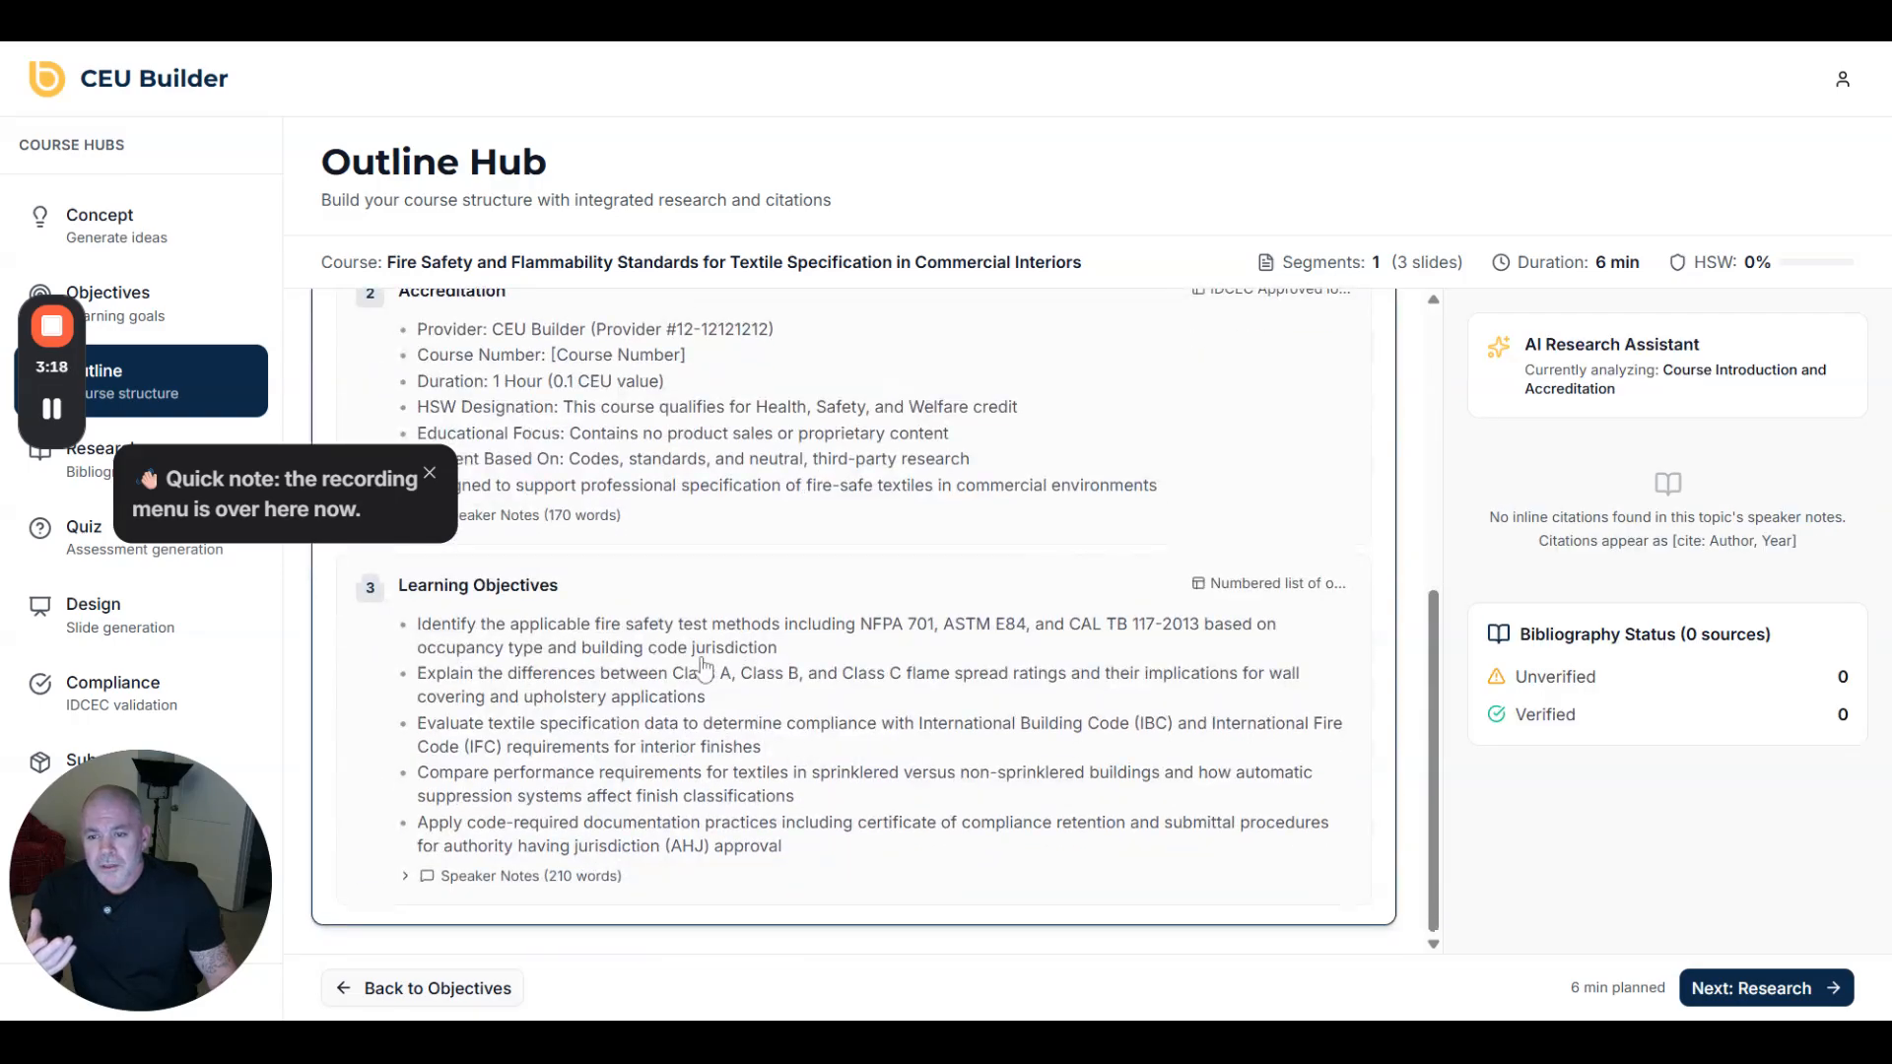
scroll(716, 666, up, 4)
scroll(716, 666, up, 1)
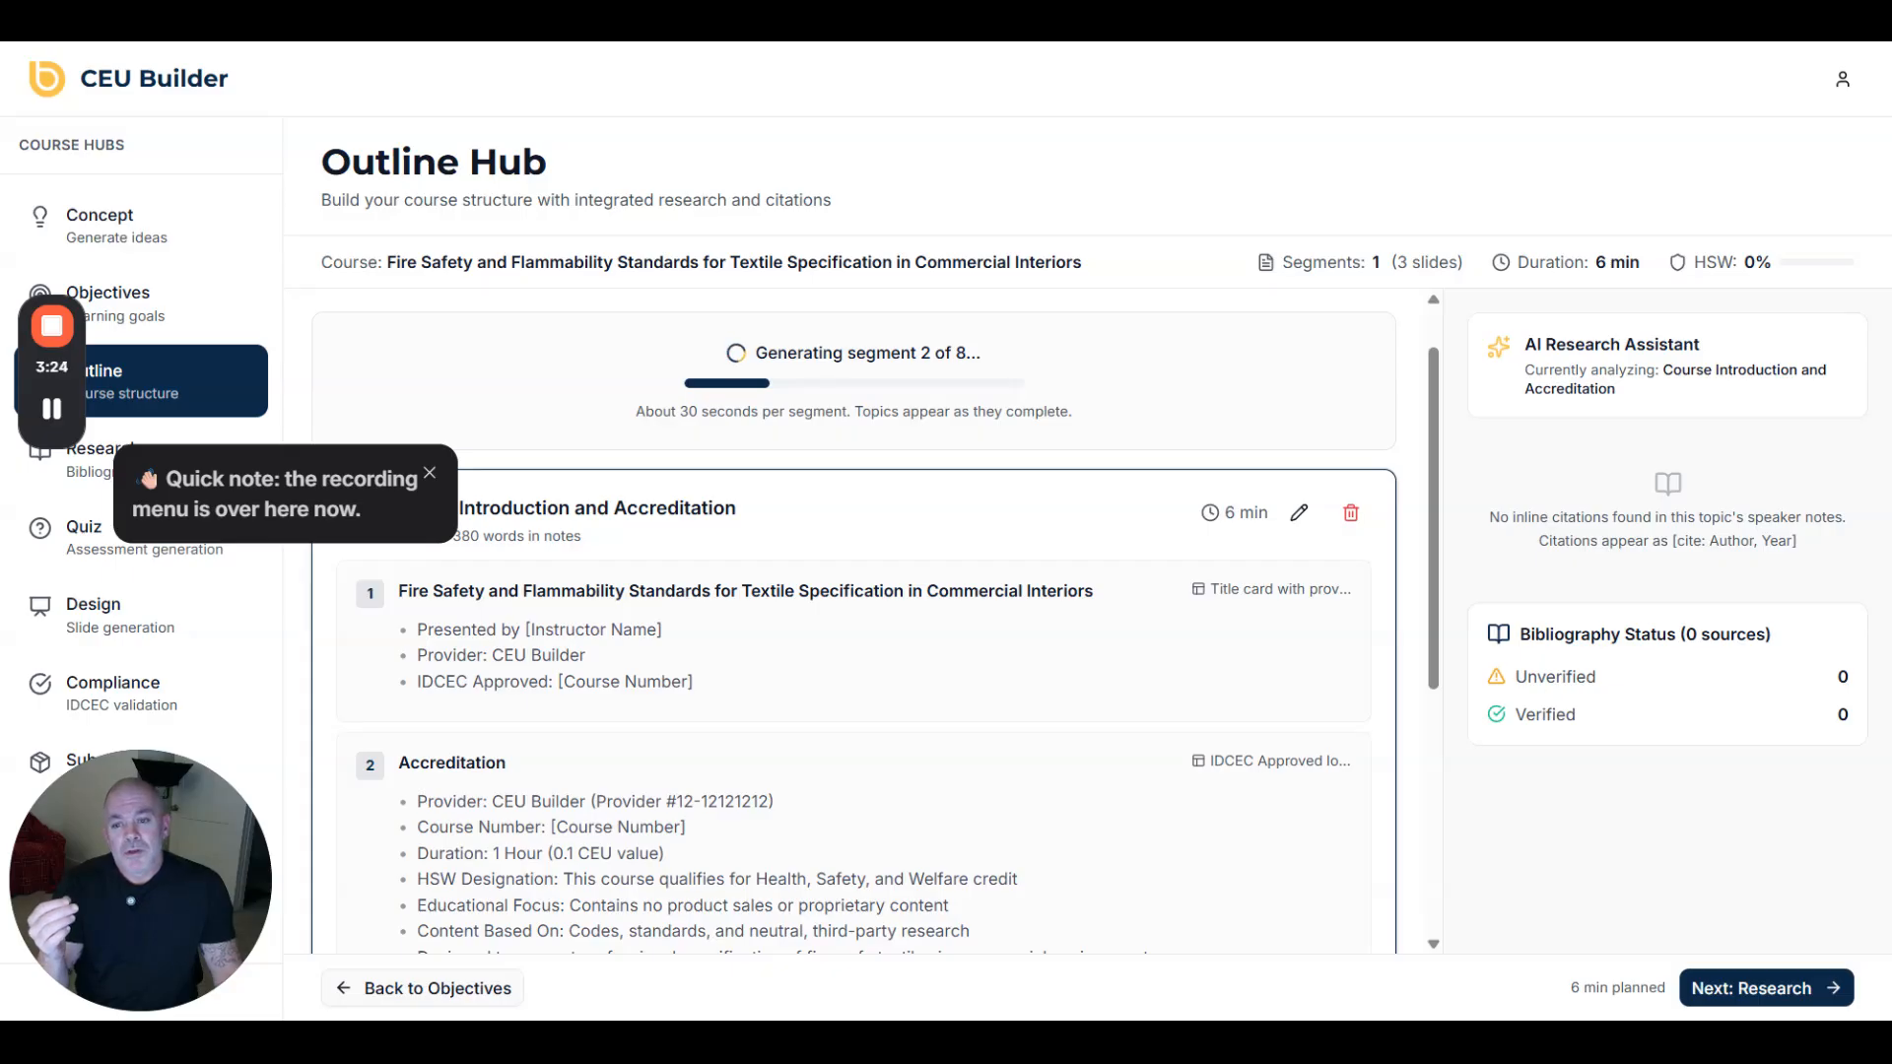
scroll(726, 660, down, 2)
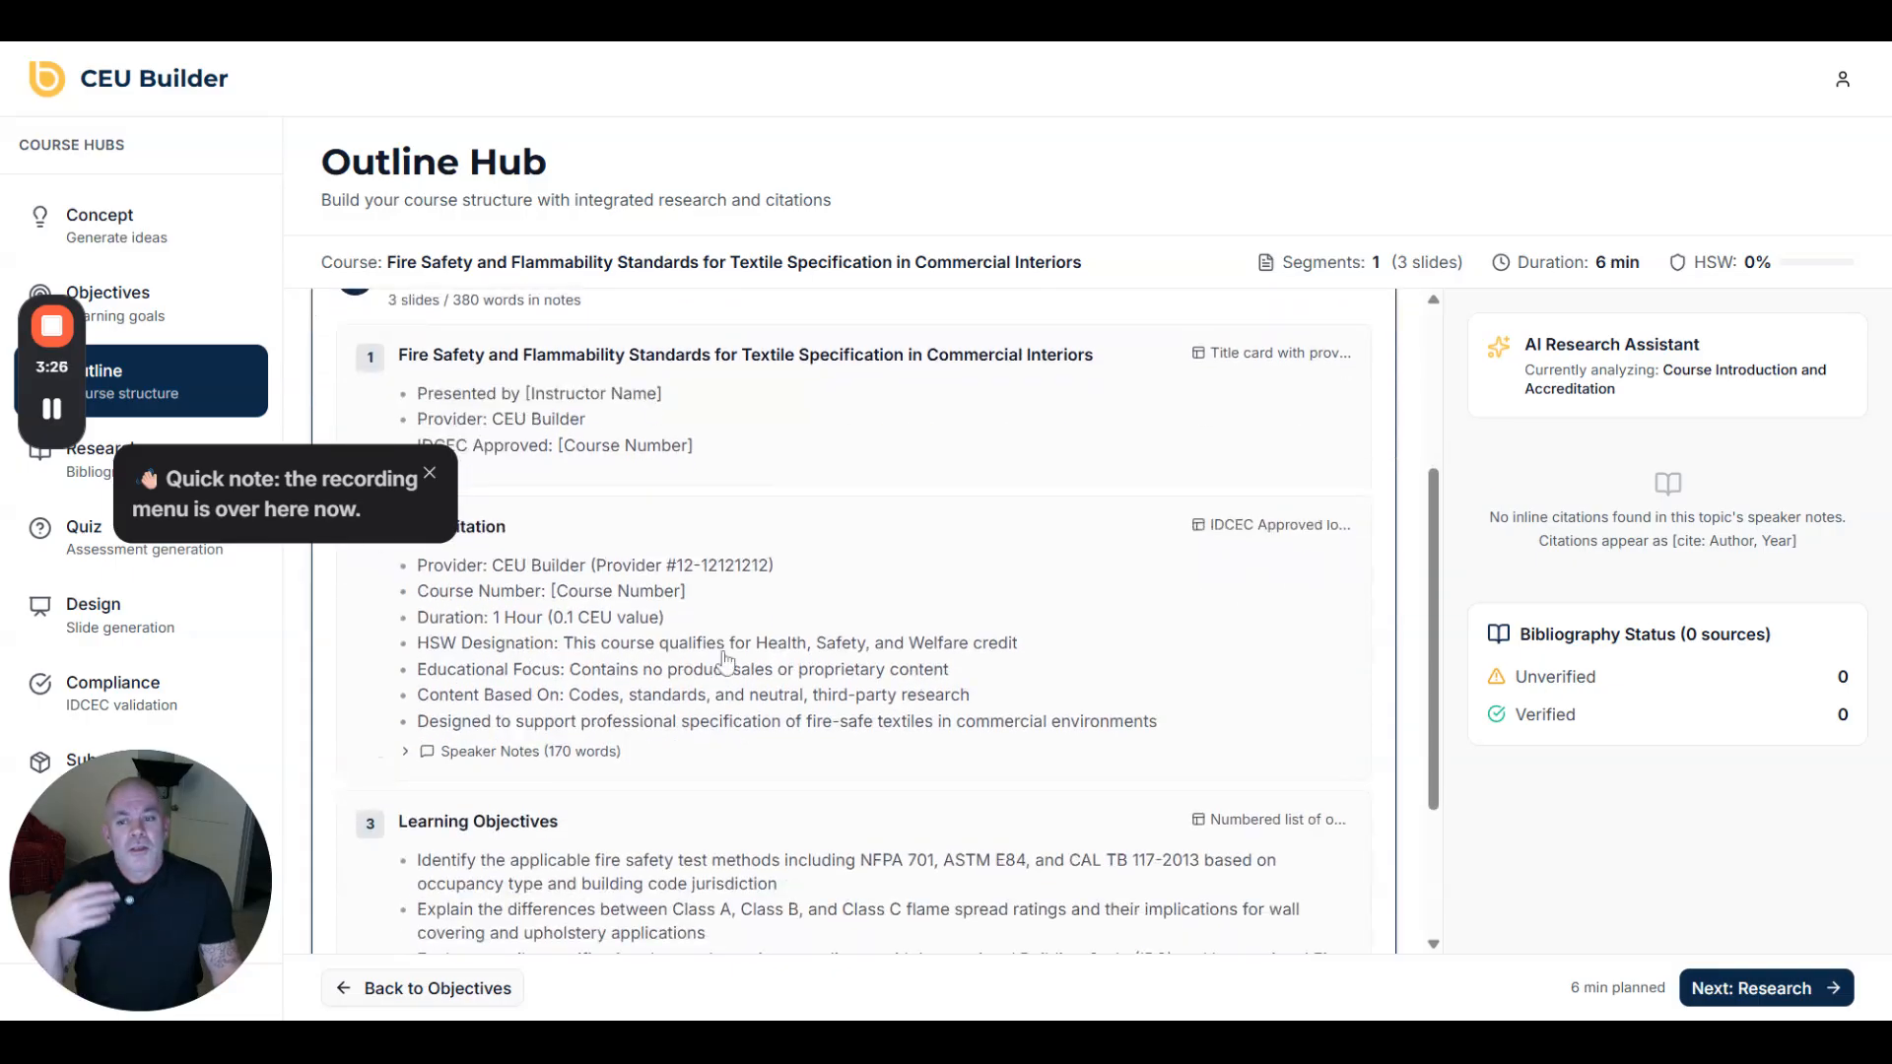
scroll(726, 661, down, 2)
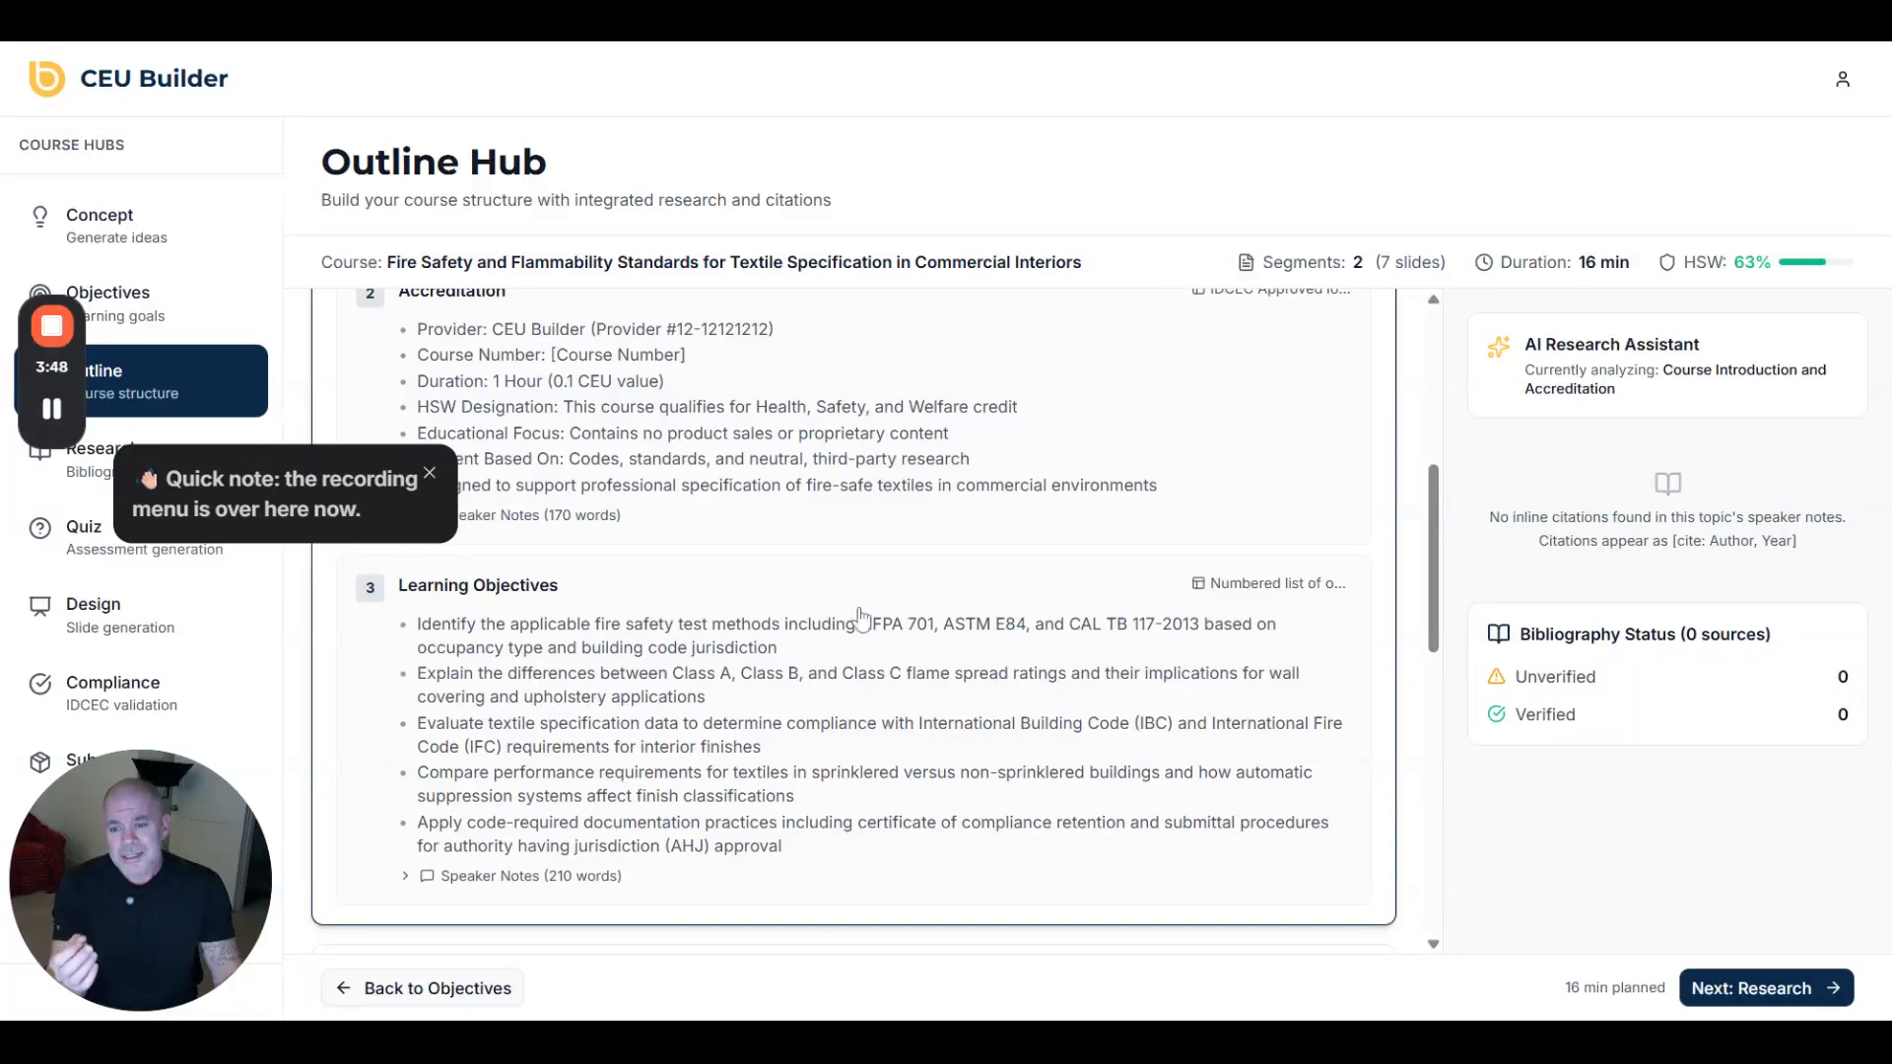
scroll(946, 598, down, 6)
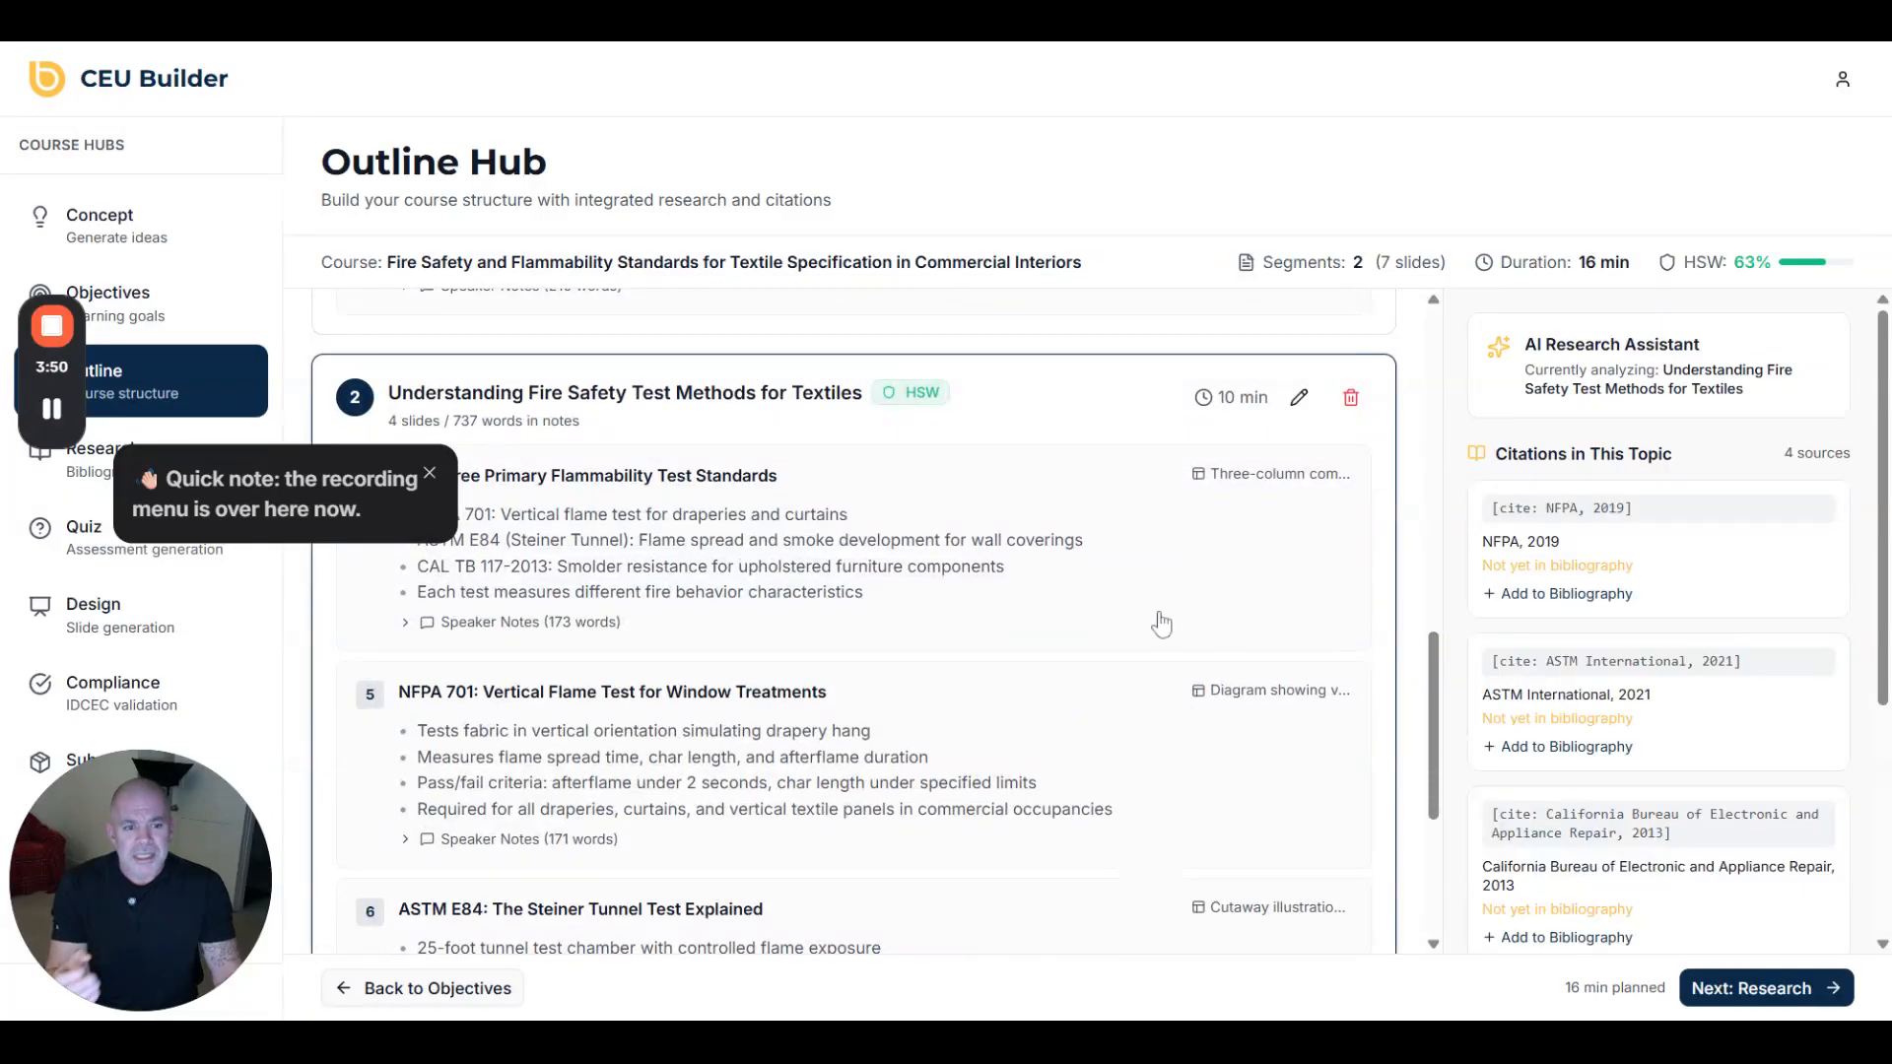
click(1549, 595)
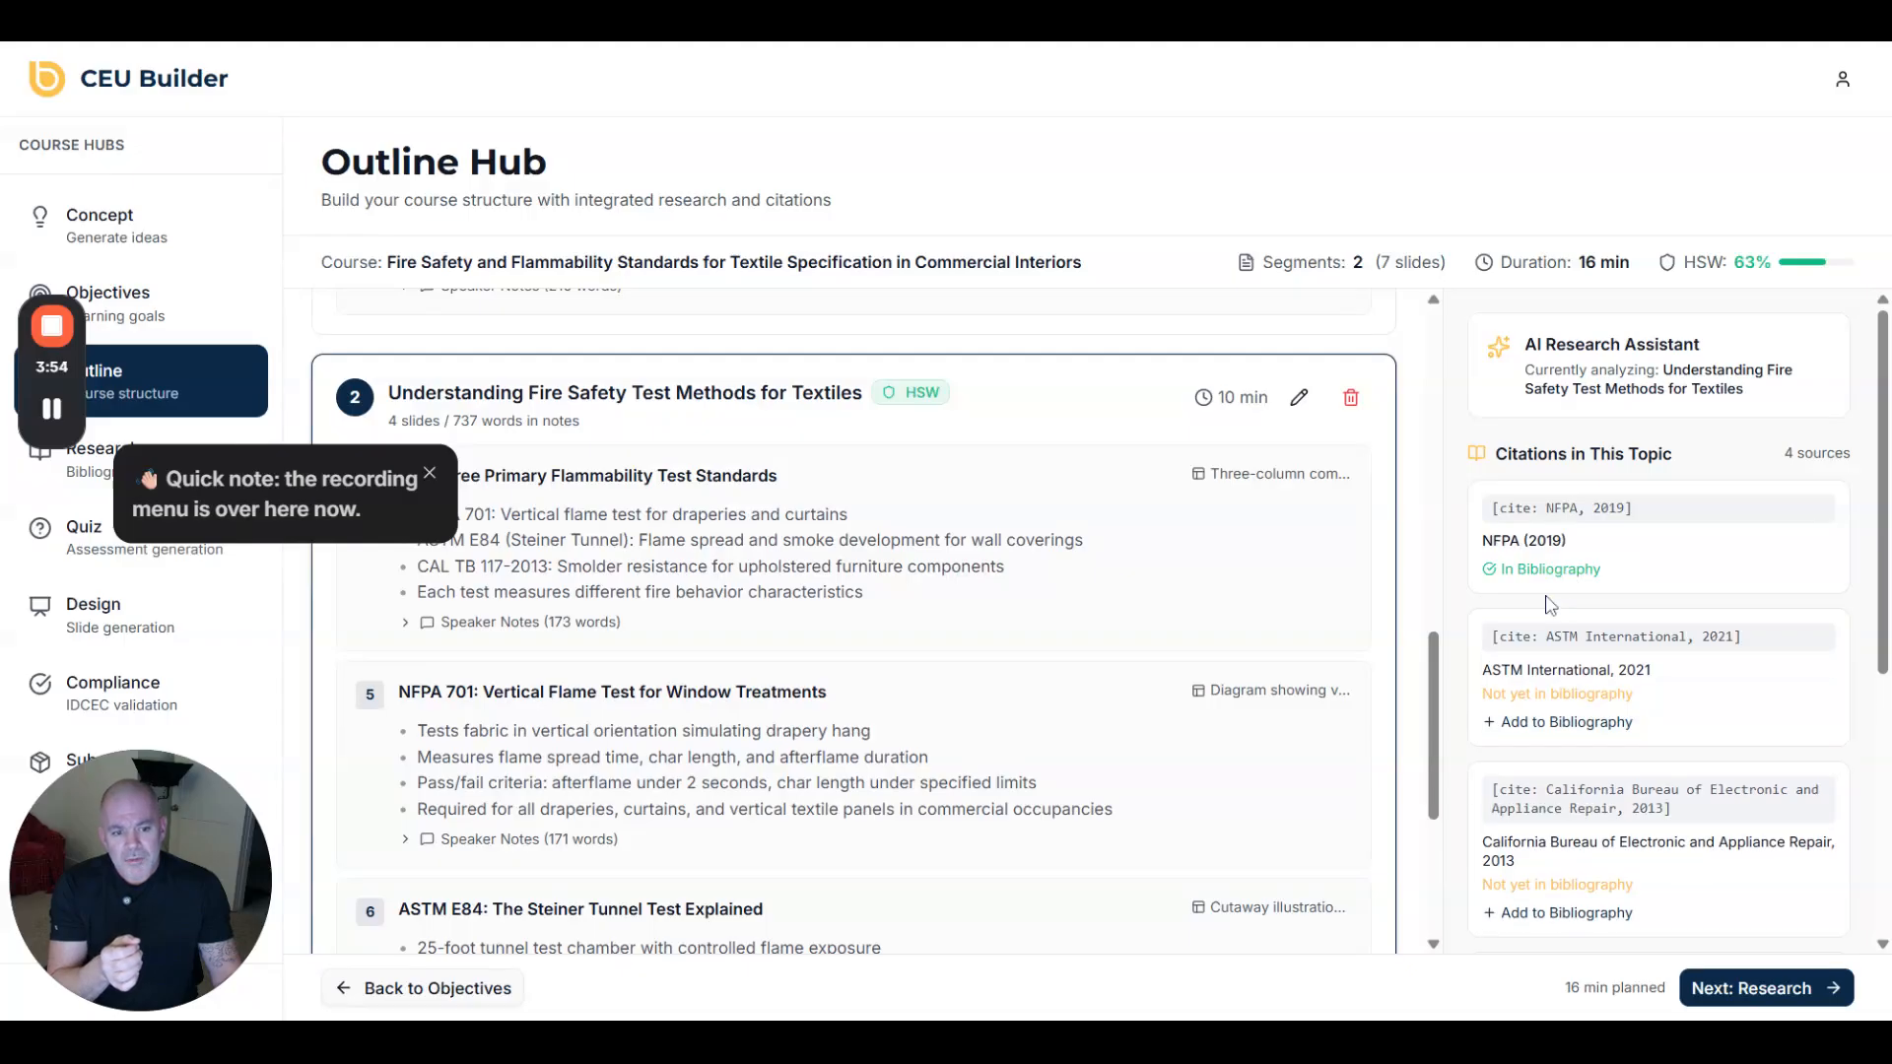
click(1594, 724)
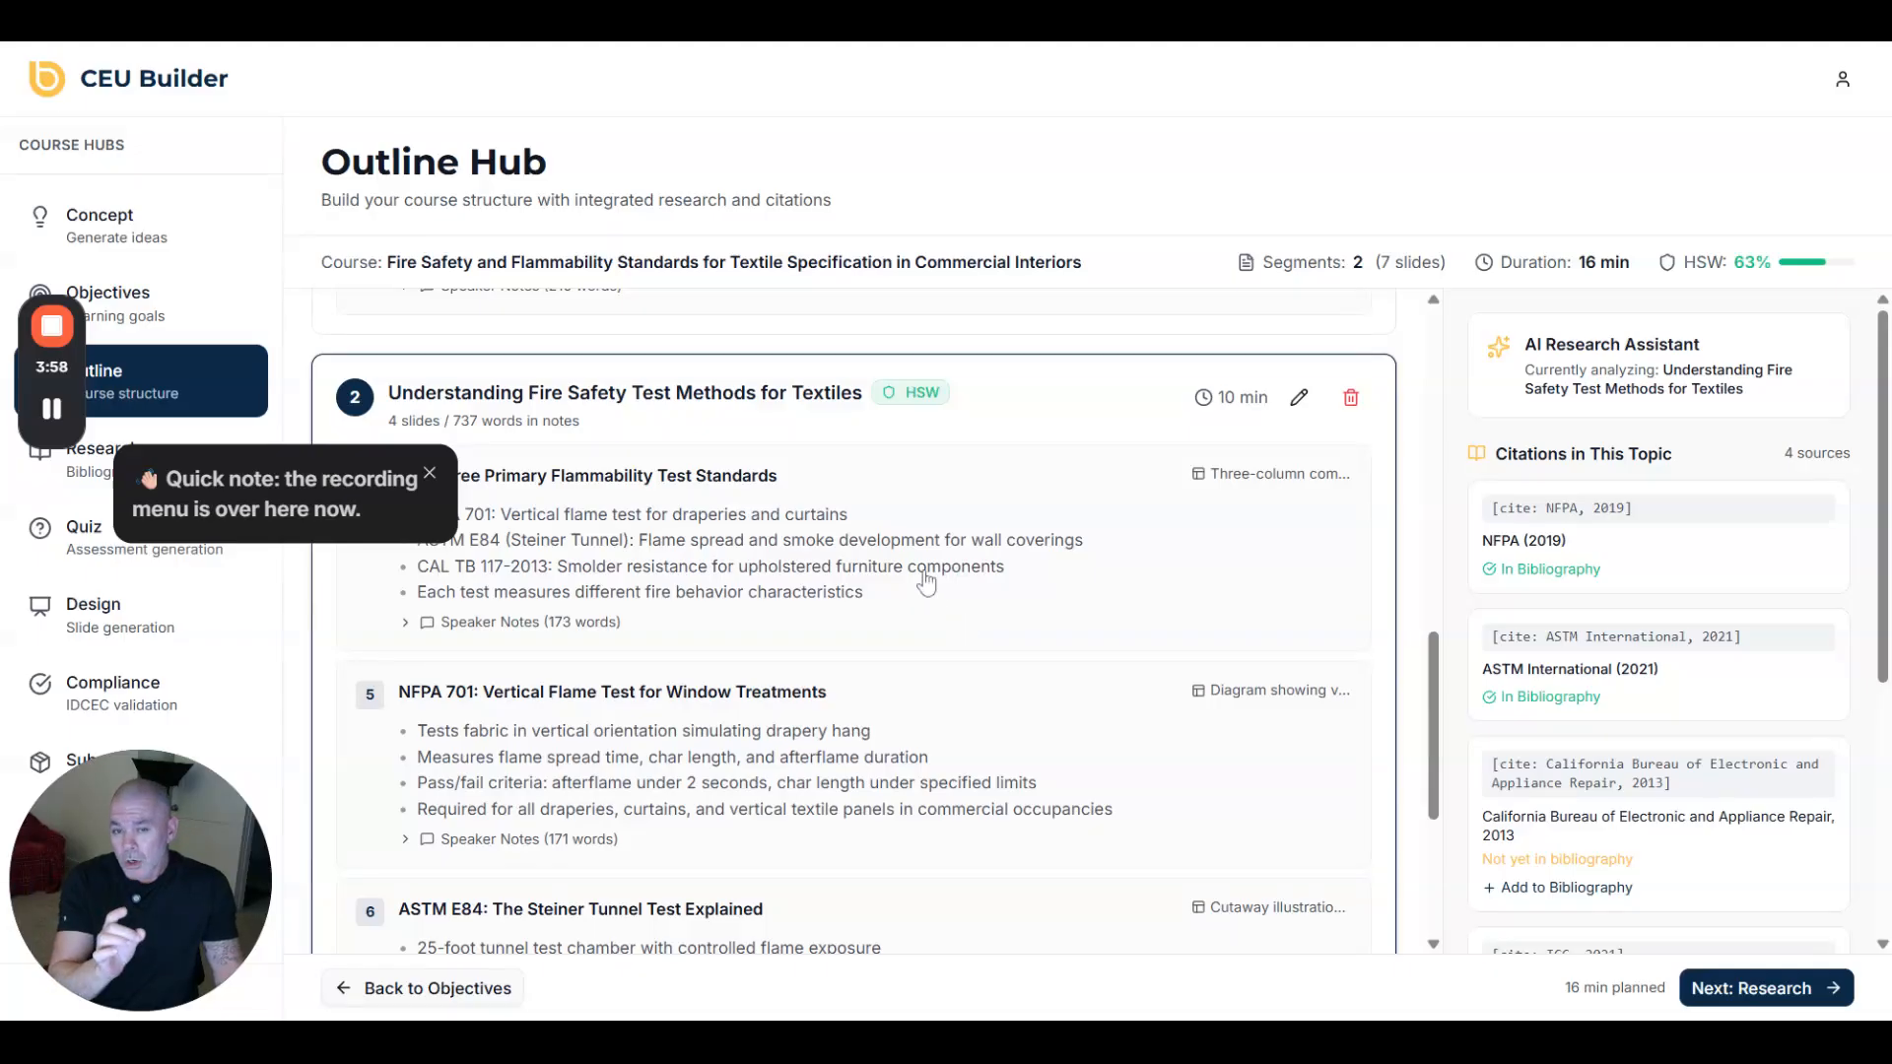
- Scroll to the top of the Course Outline and let AI generation continue toward segment 5 of 8
scroll(875, 548, up, 10)
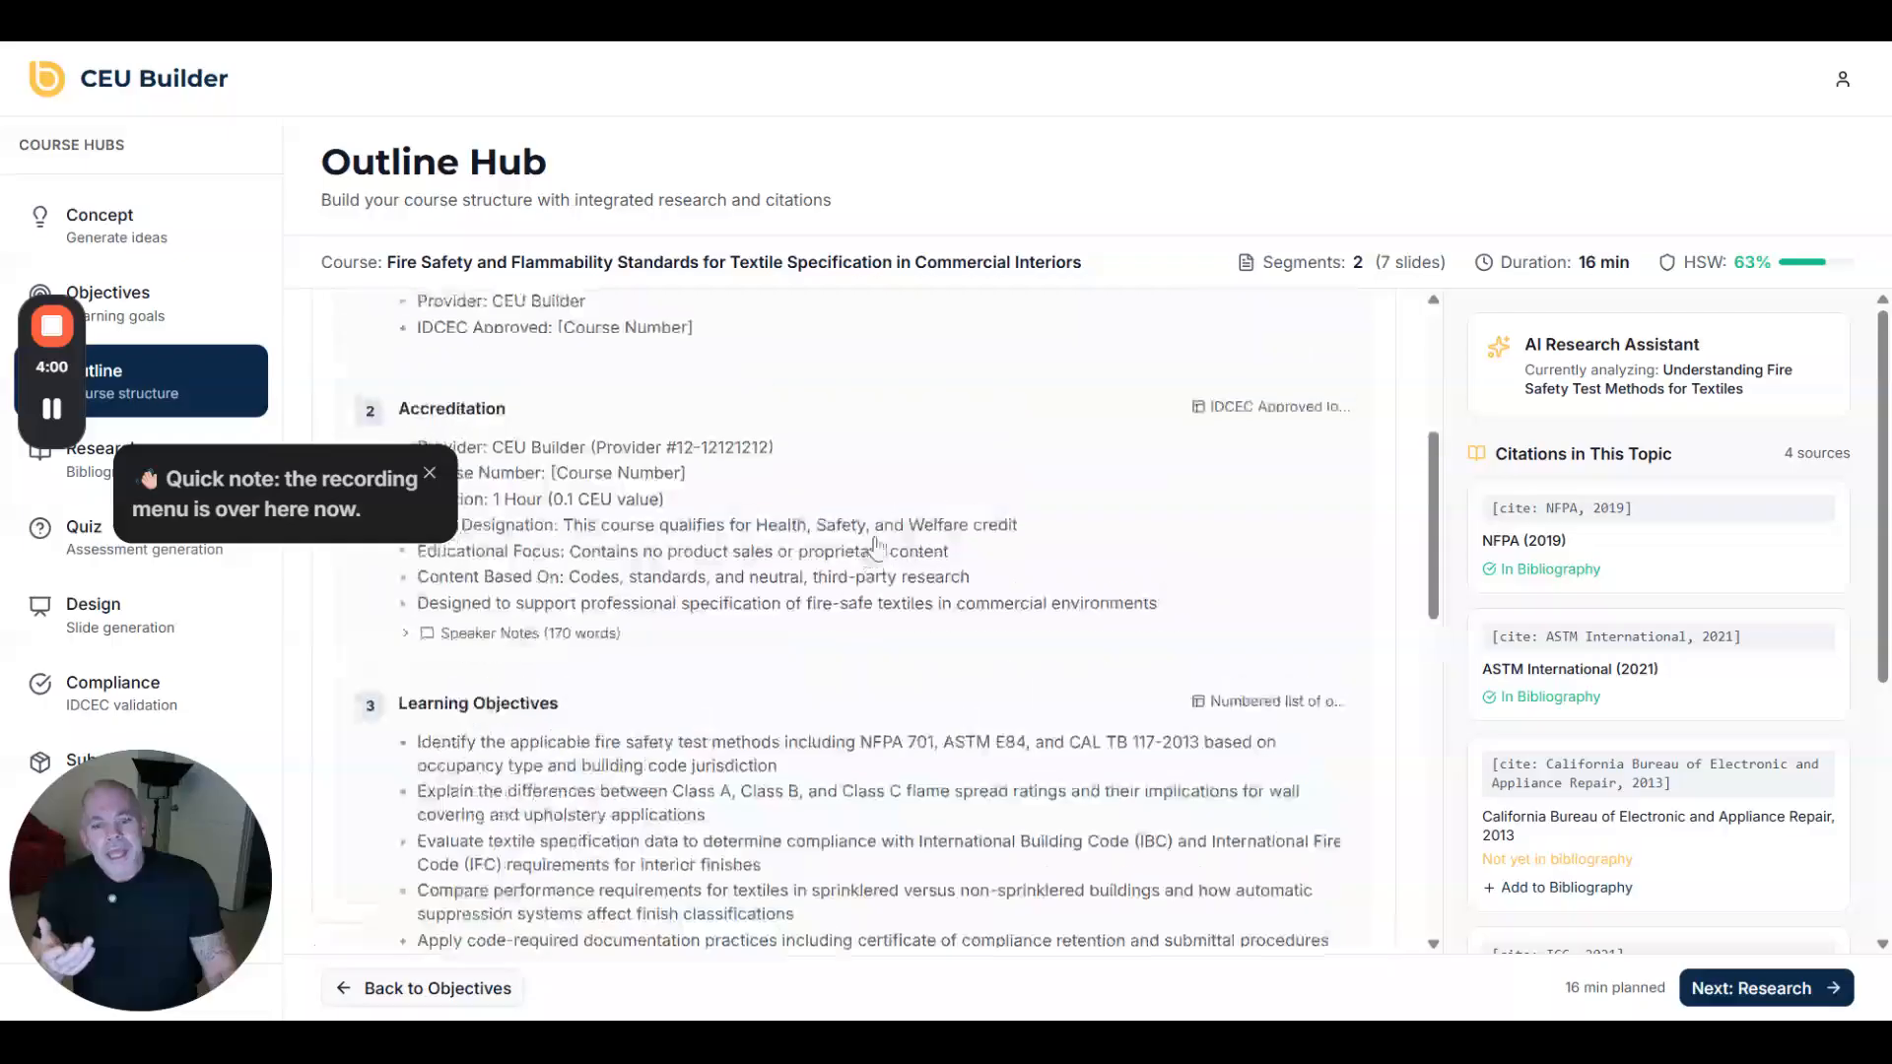
scroll(875, 548, up, 5)
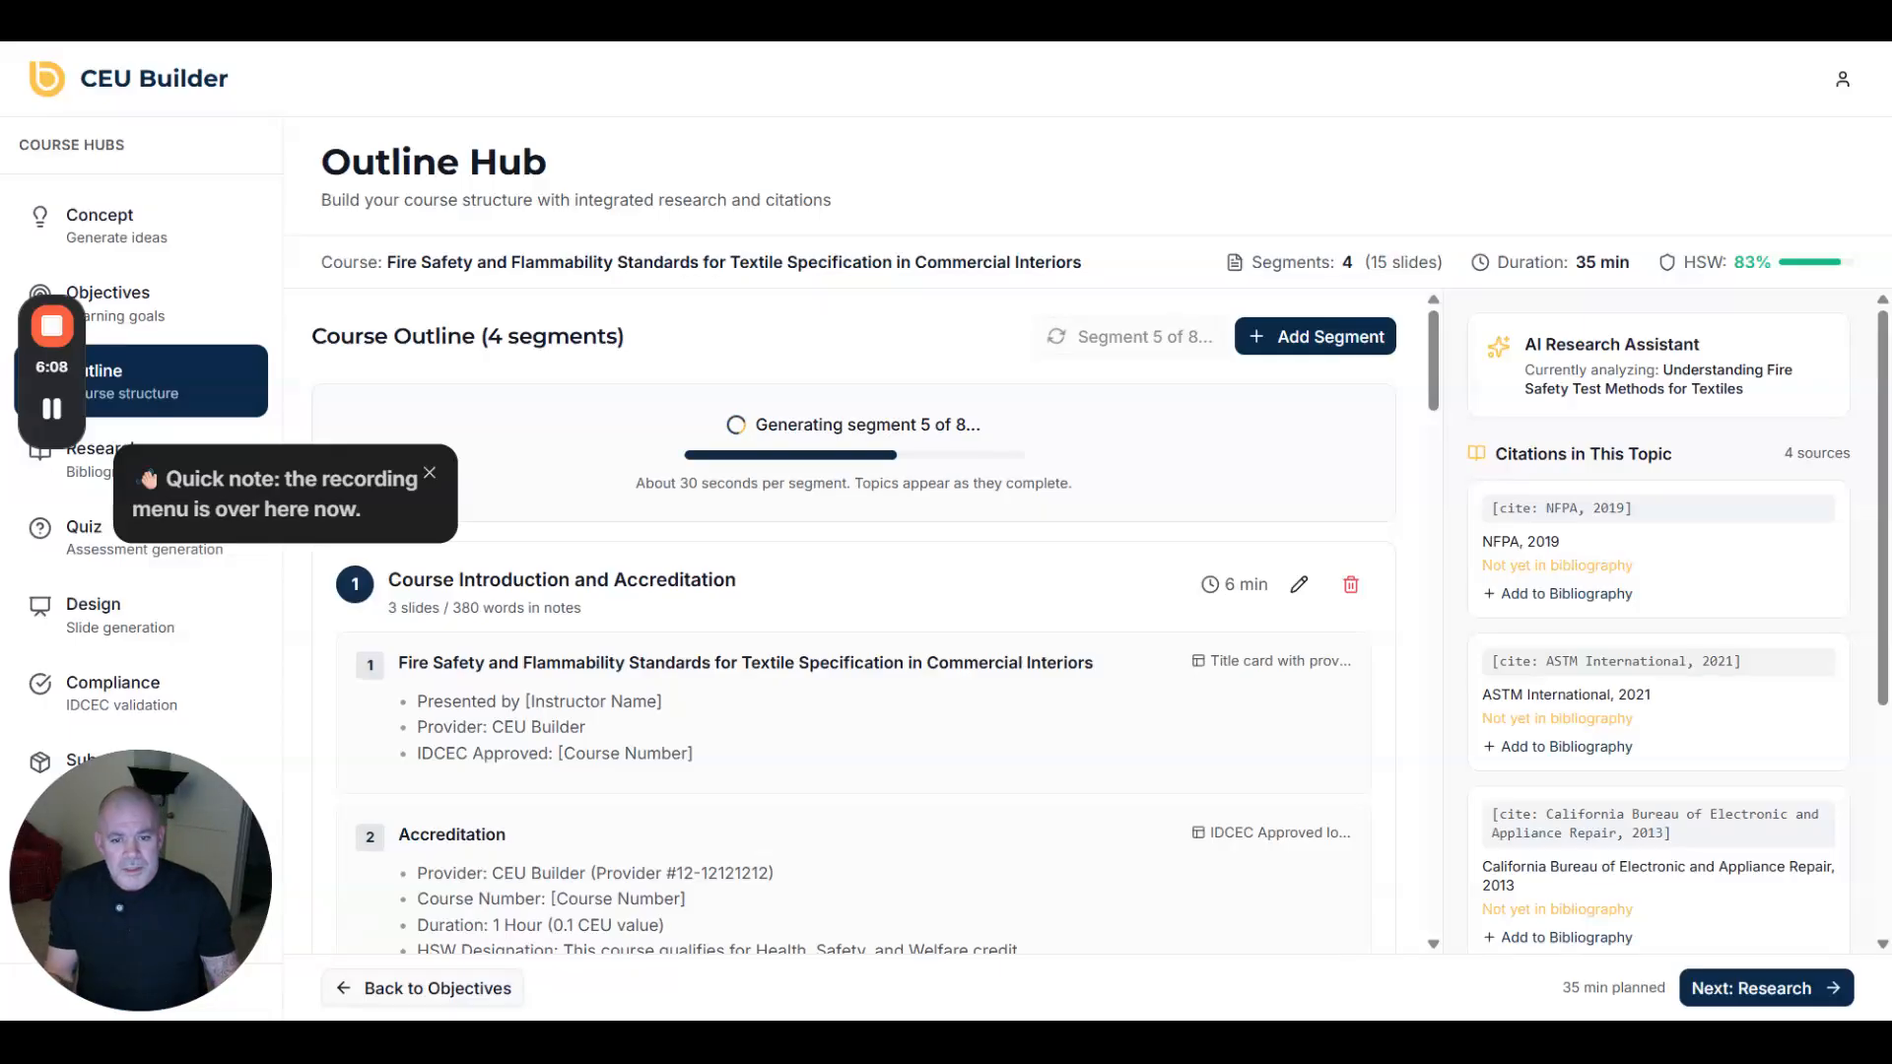
- Highlight the California Bureau 2013 citation in slide 4's speaker notes and add it to the bibliography
scroll(879, 532, down, 5)
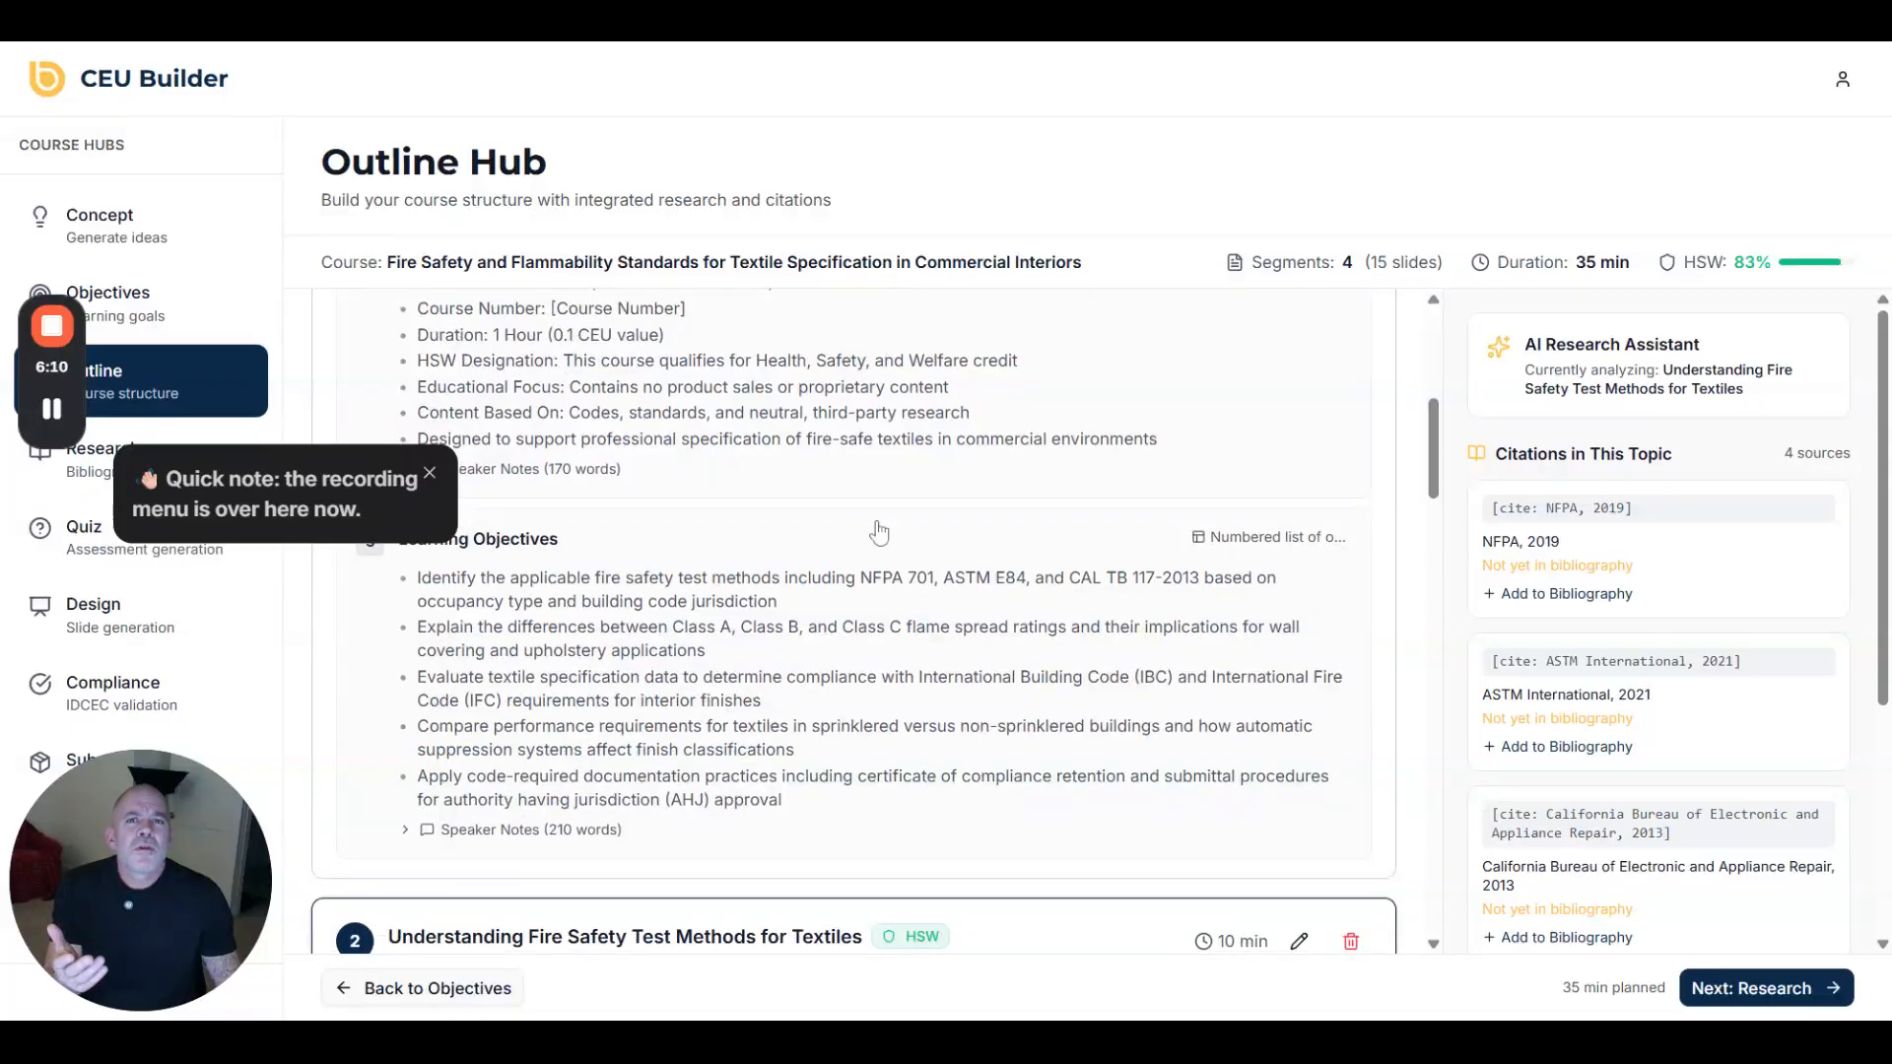
scroll(878, 532, down, 5)
drag(359, 462, 223, 196)
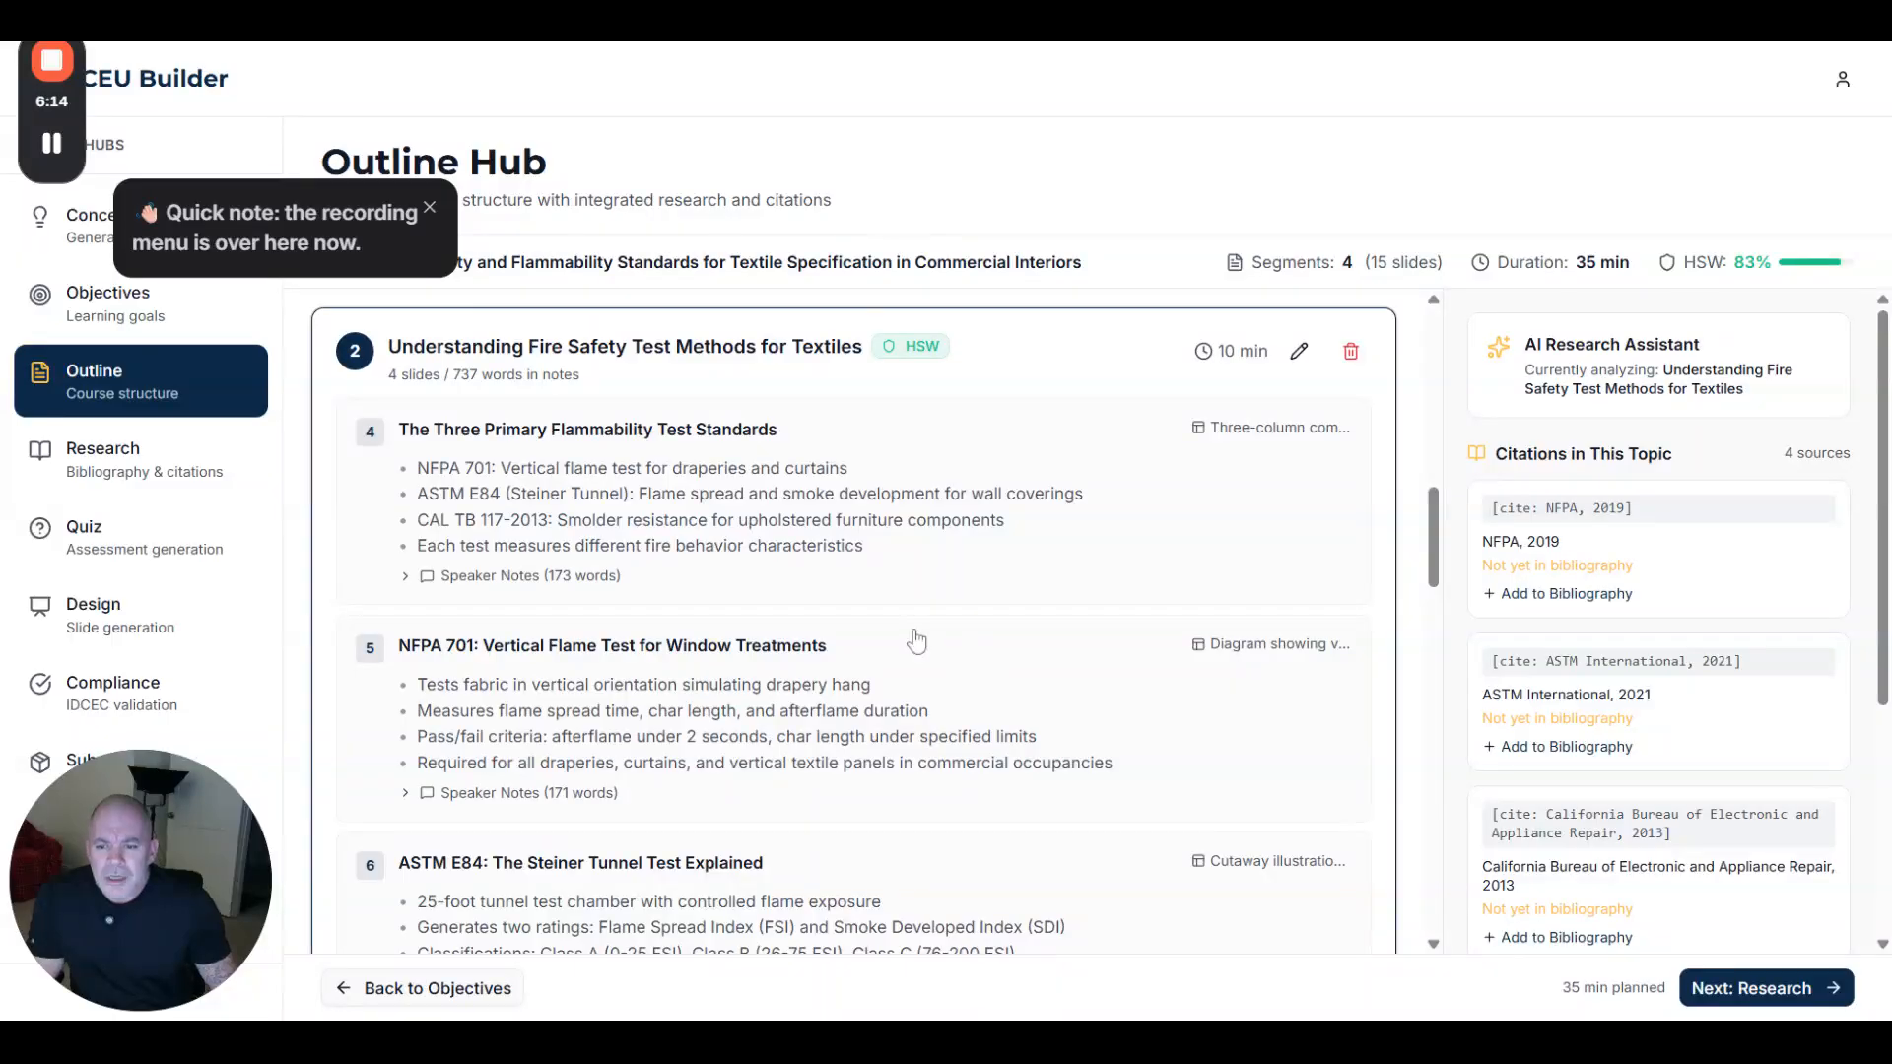
click(414, 579)
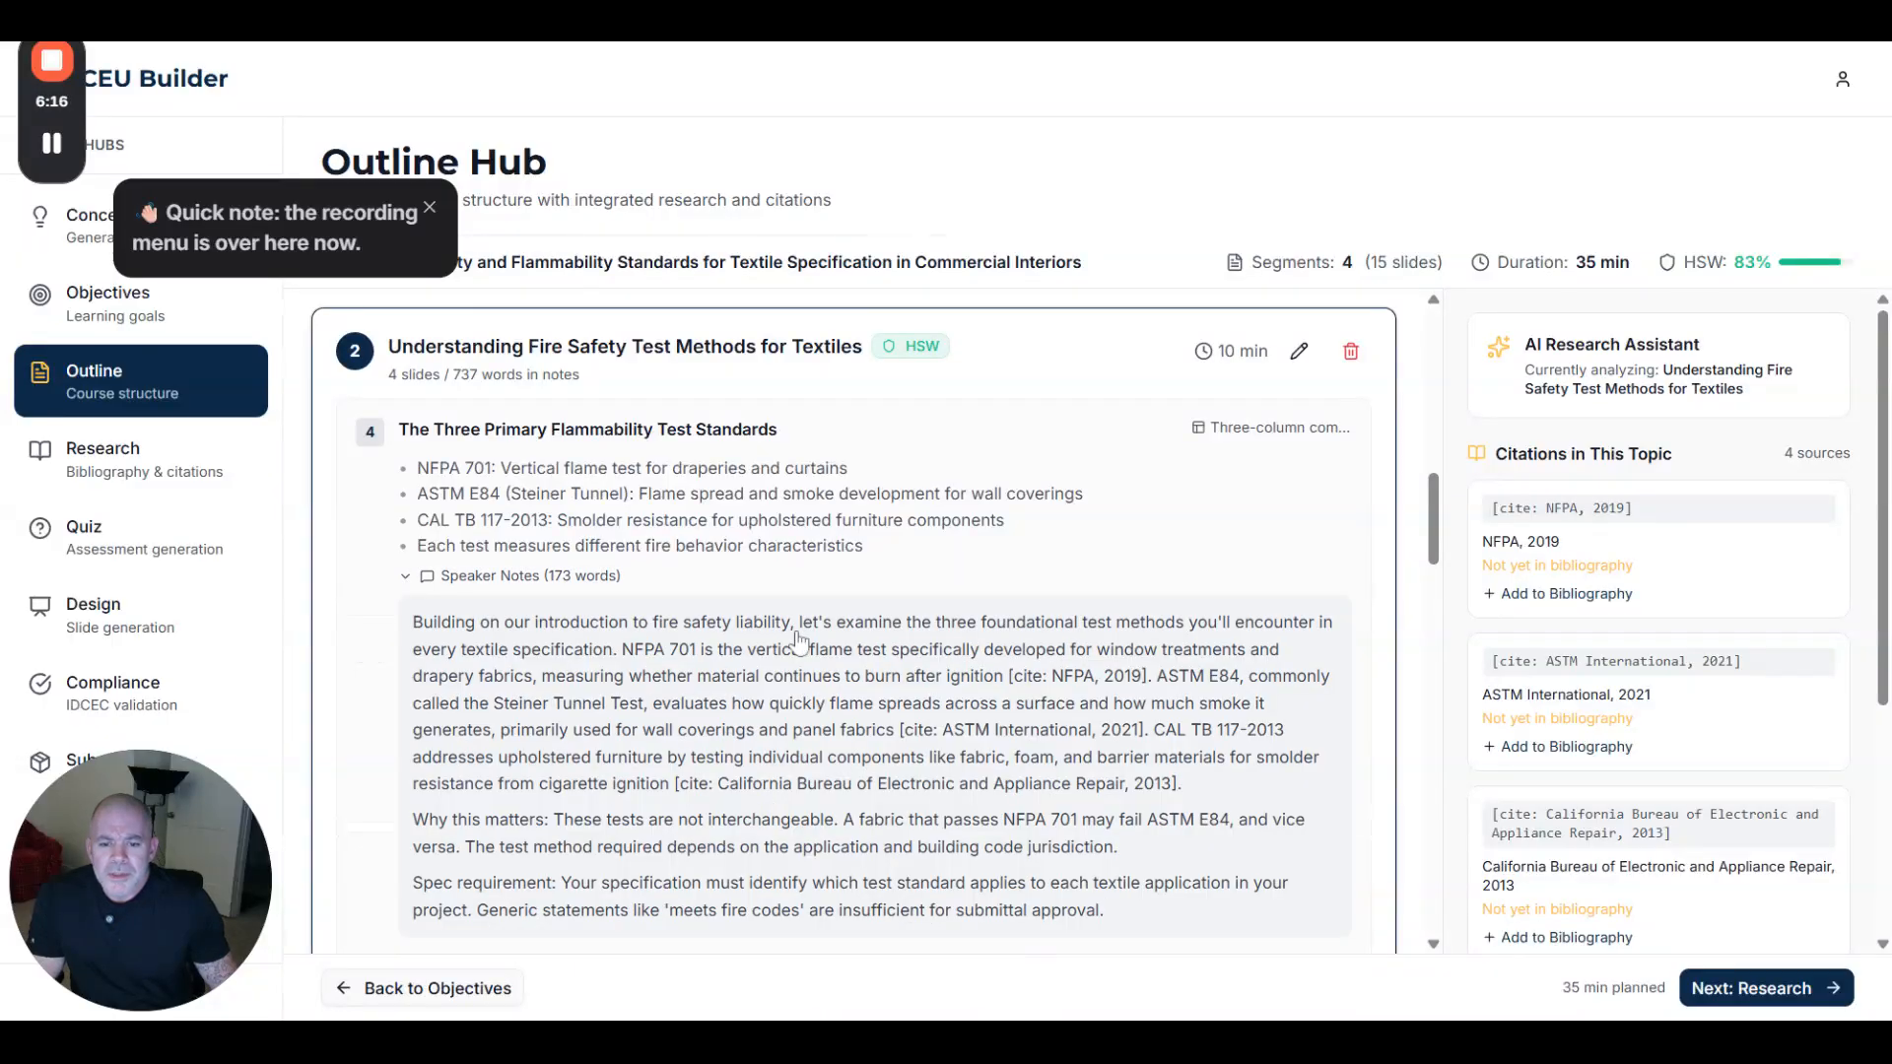
scroll(800, 642, down, 3)
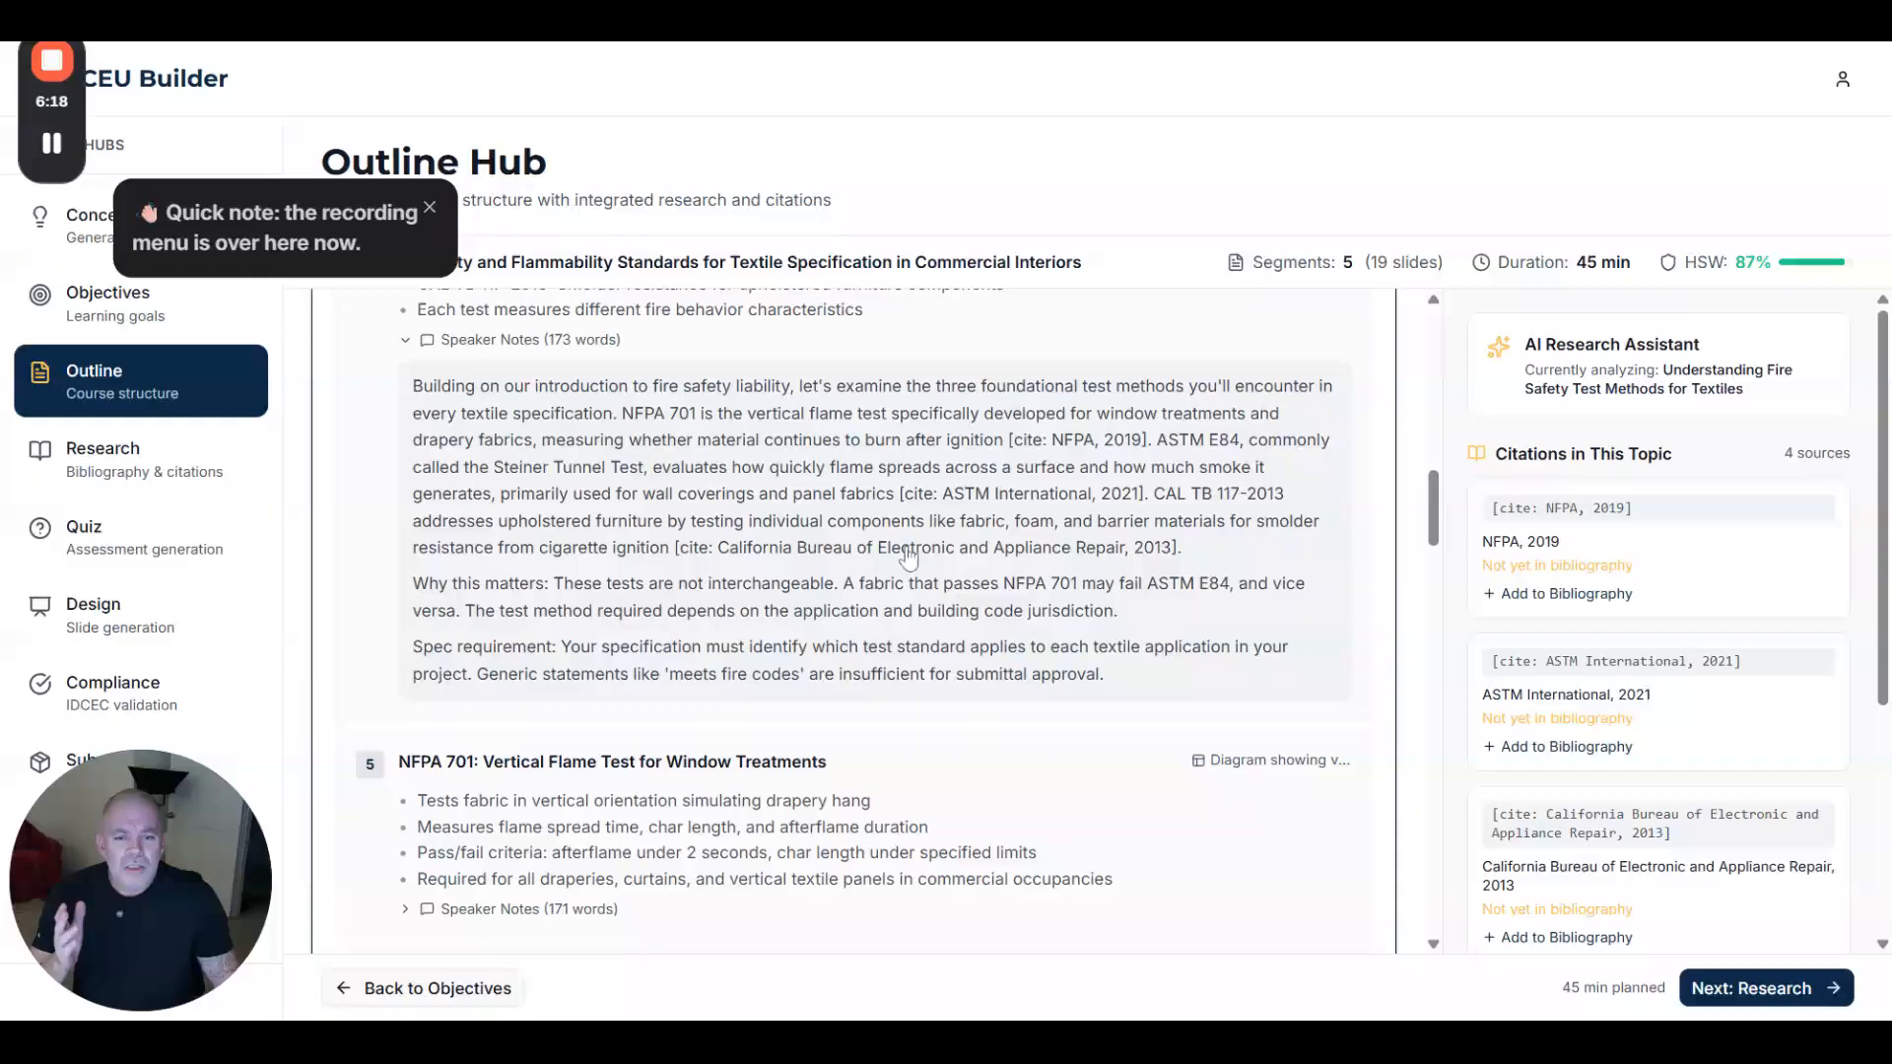
drag(1178, 550, 668, 566)
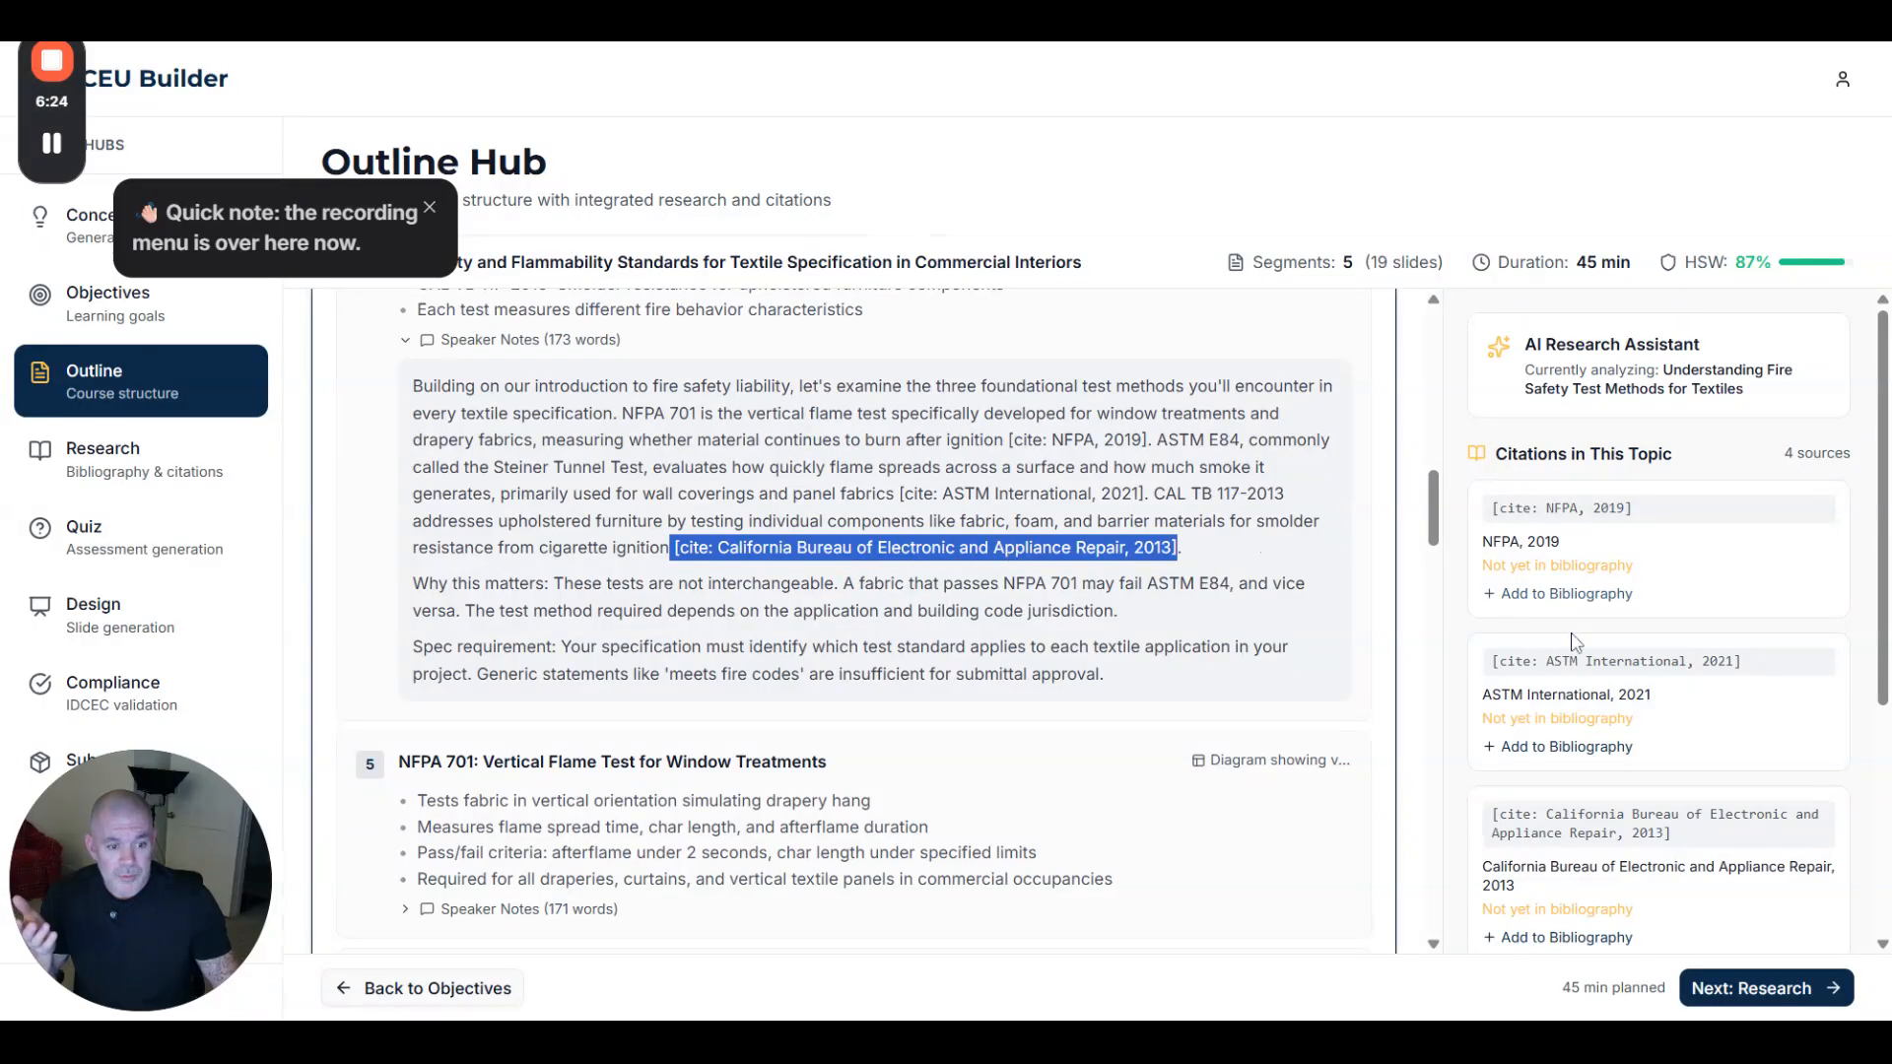
scroll(1577, 670, down, 1)
scroll(1588, 693, down, 1)
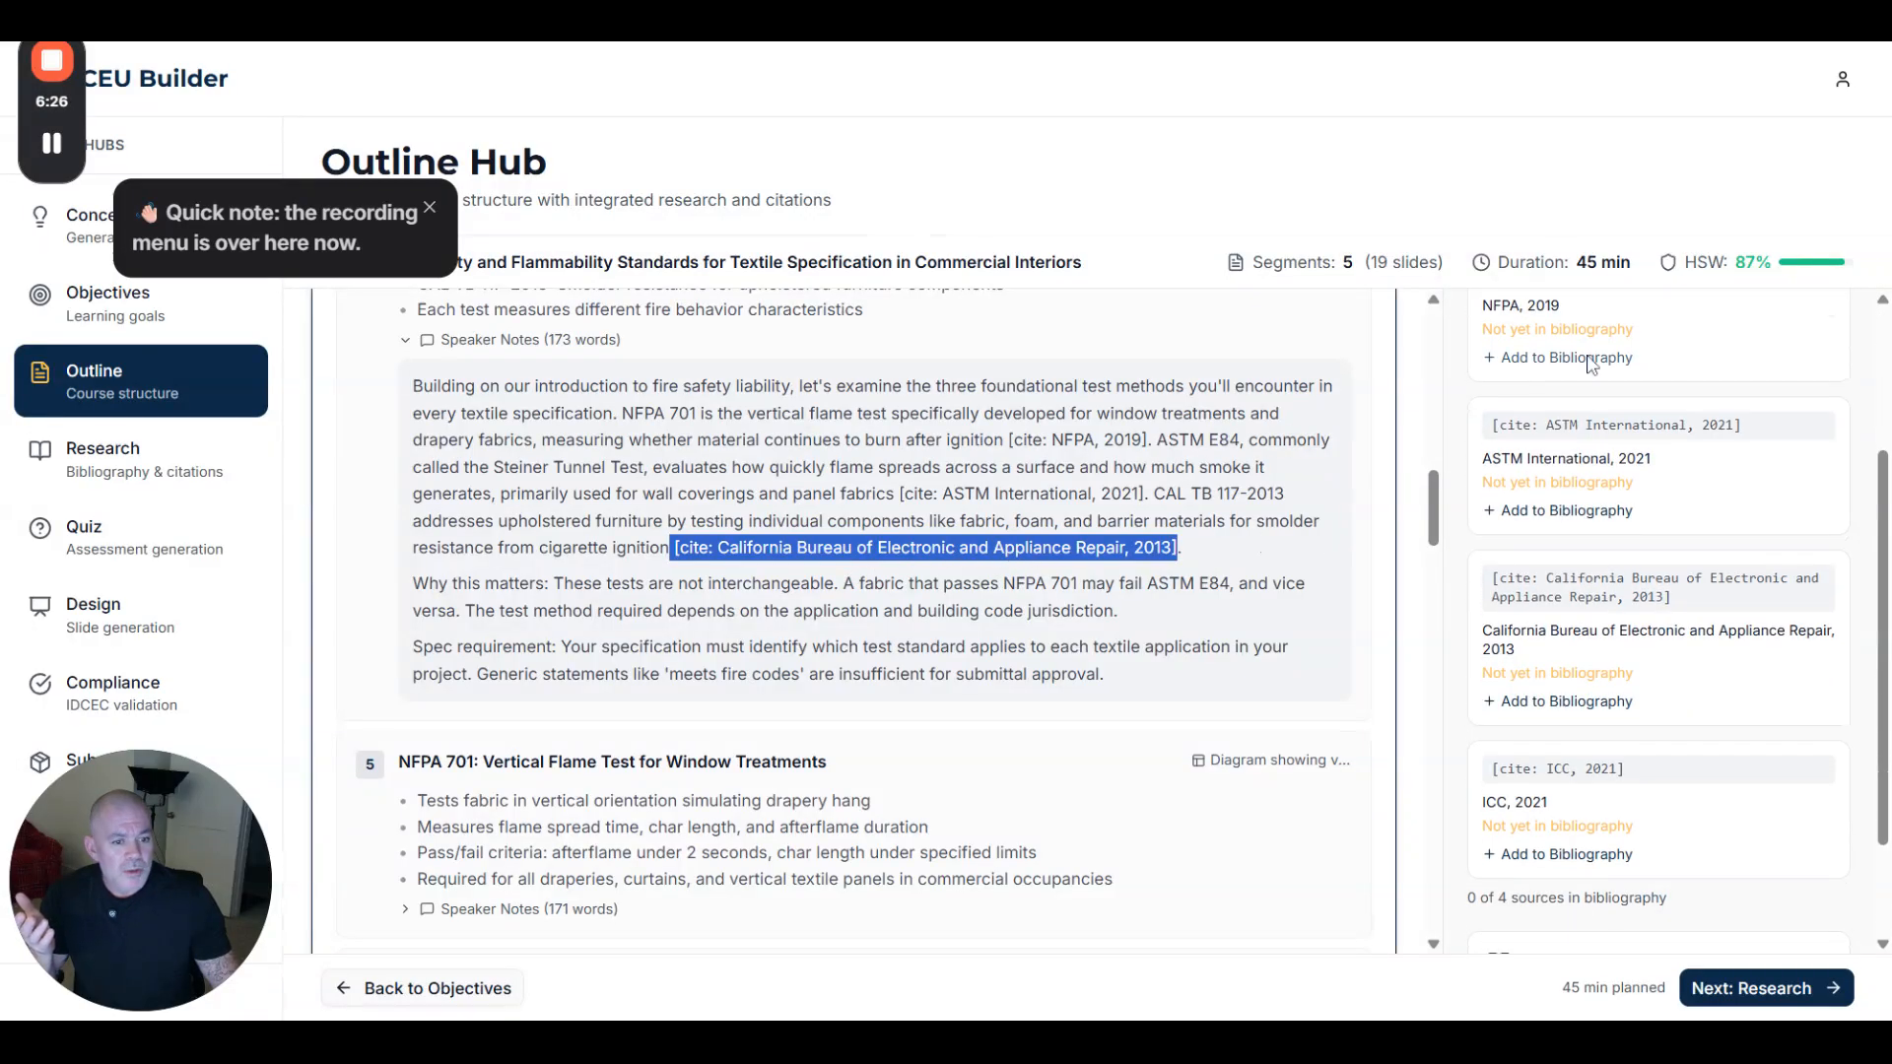
click(1569, 701)
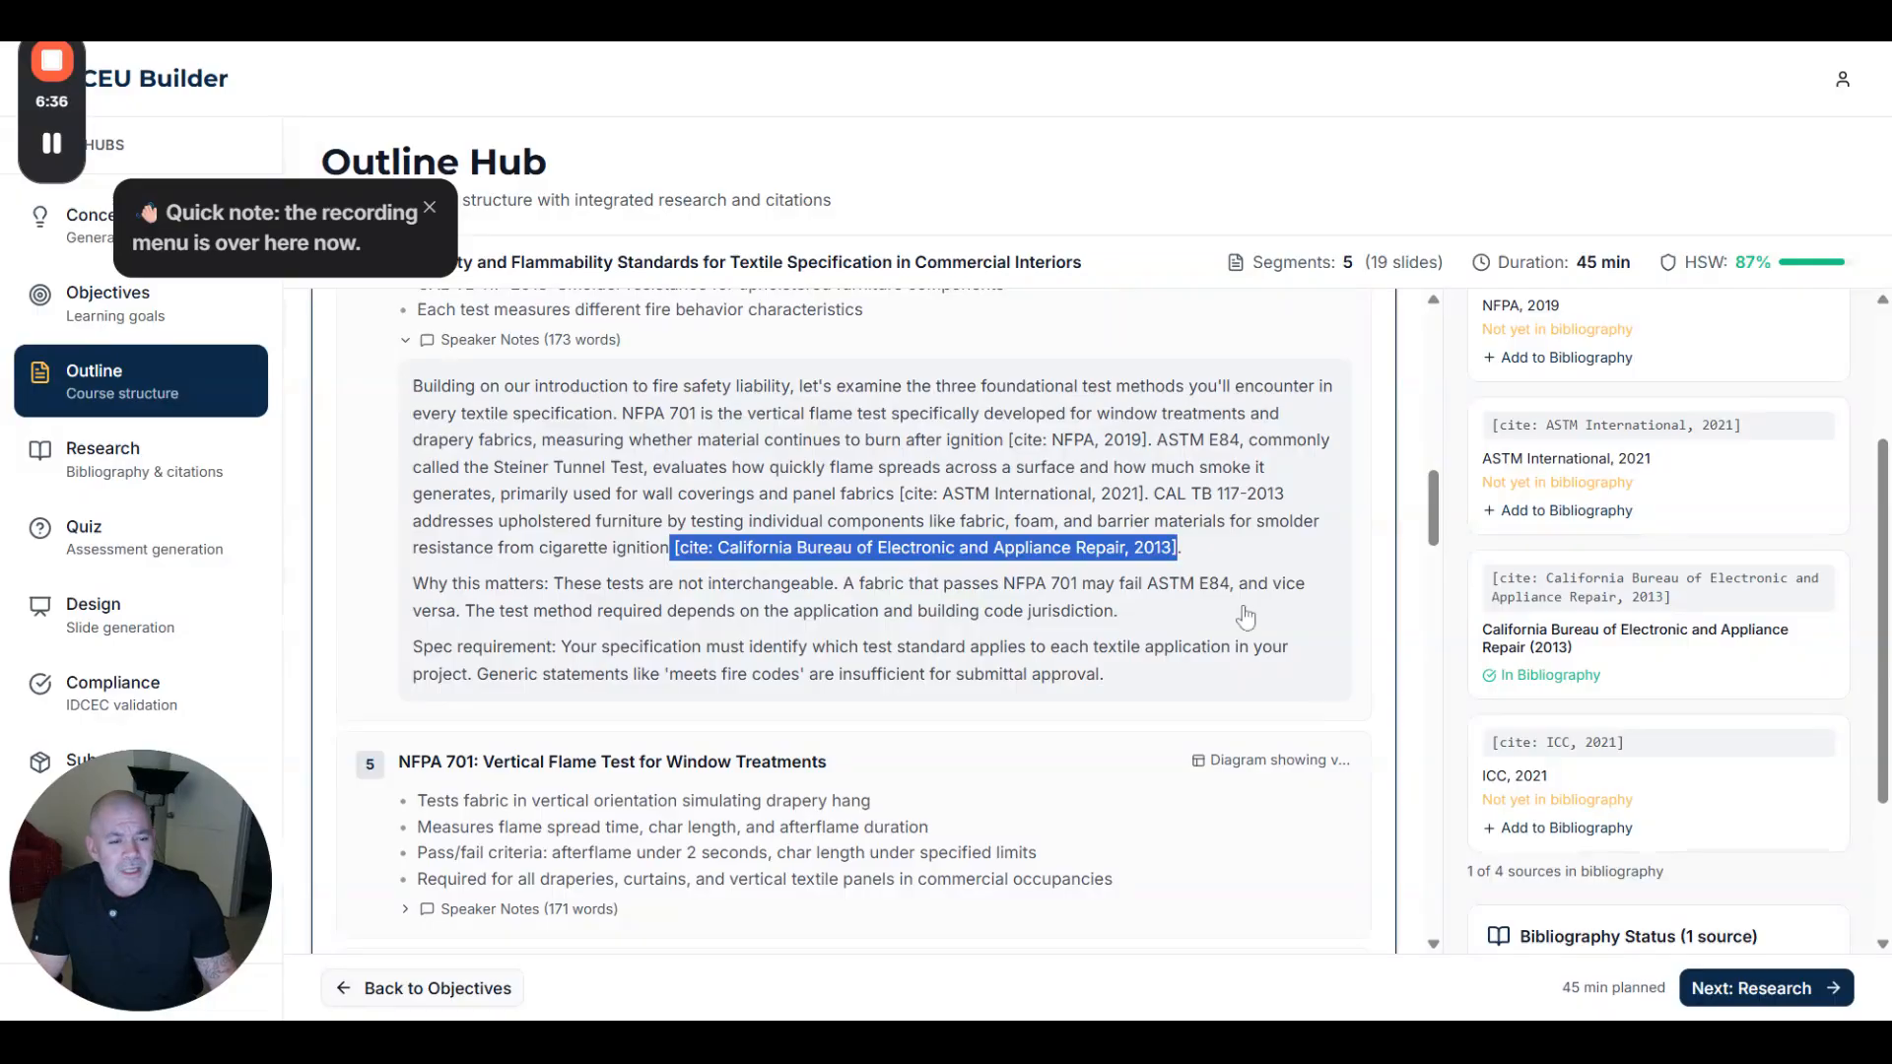
scroll(1052, 613, down, 6)
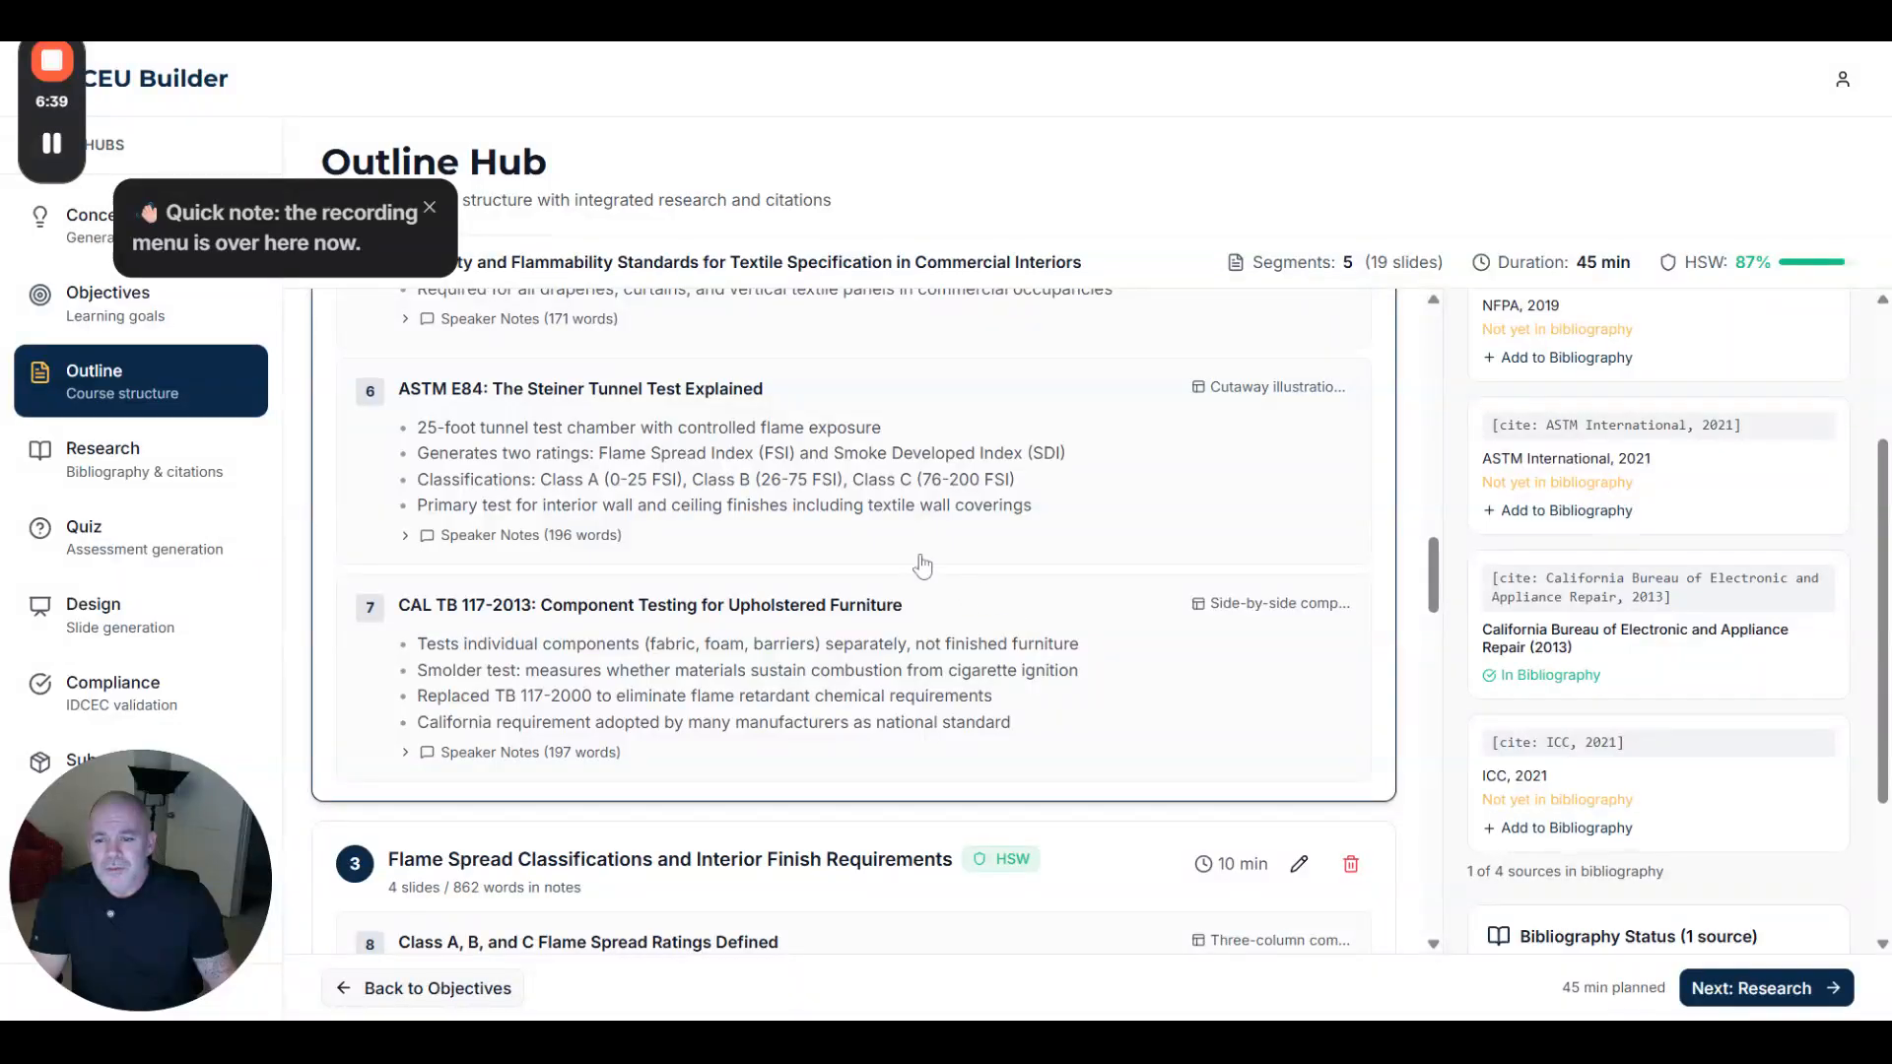
- Highlight ICC 2021 in slide 6's speaker notes, then add NFPA 2019 and ICC 2021 to the bibliography
click(410, 536)
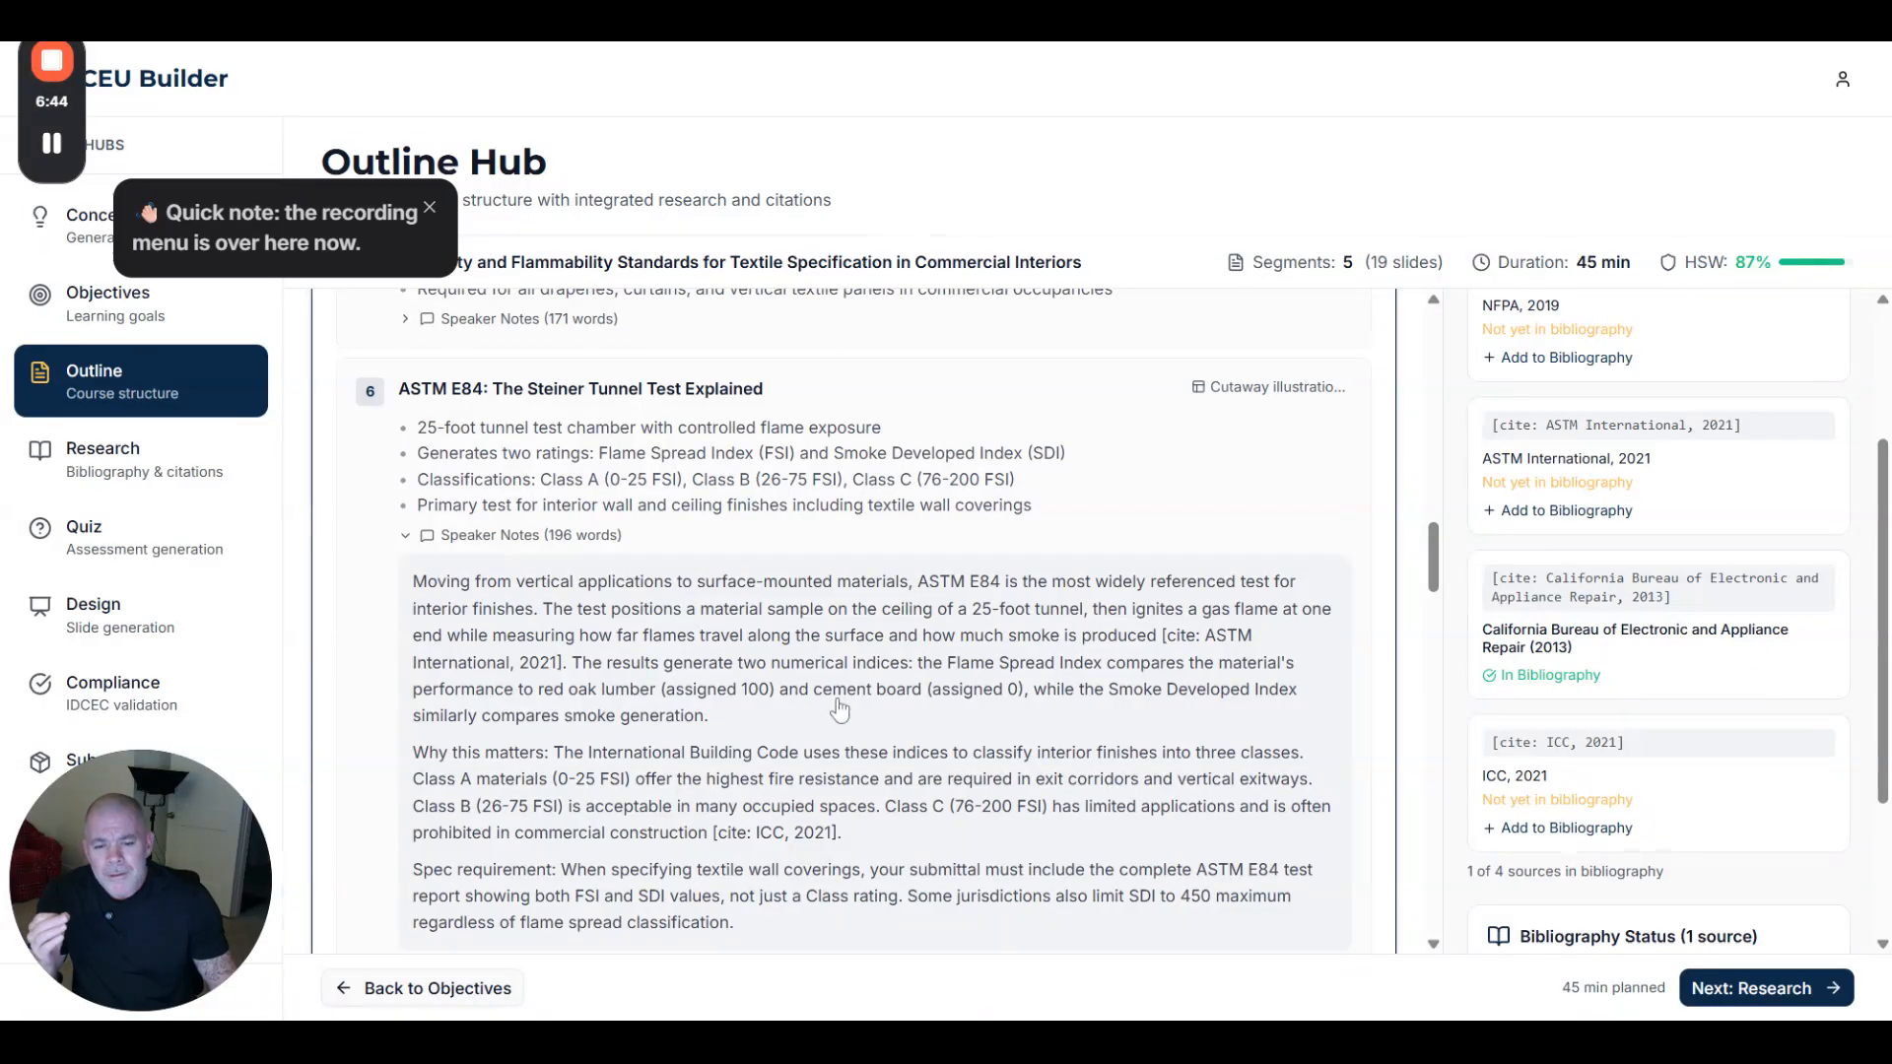
scroll(846, 715, down, 2)
drag(843, 599, 717, 616)
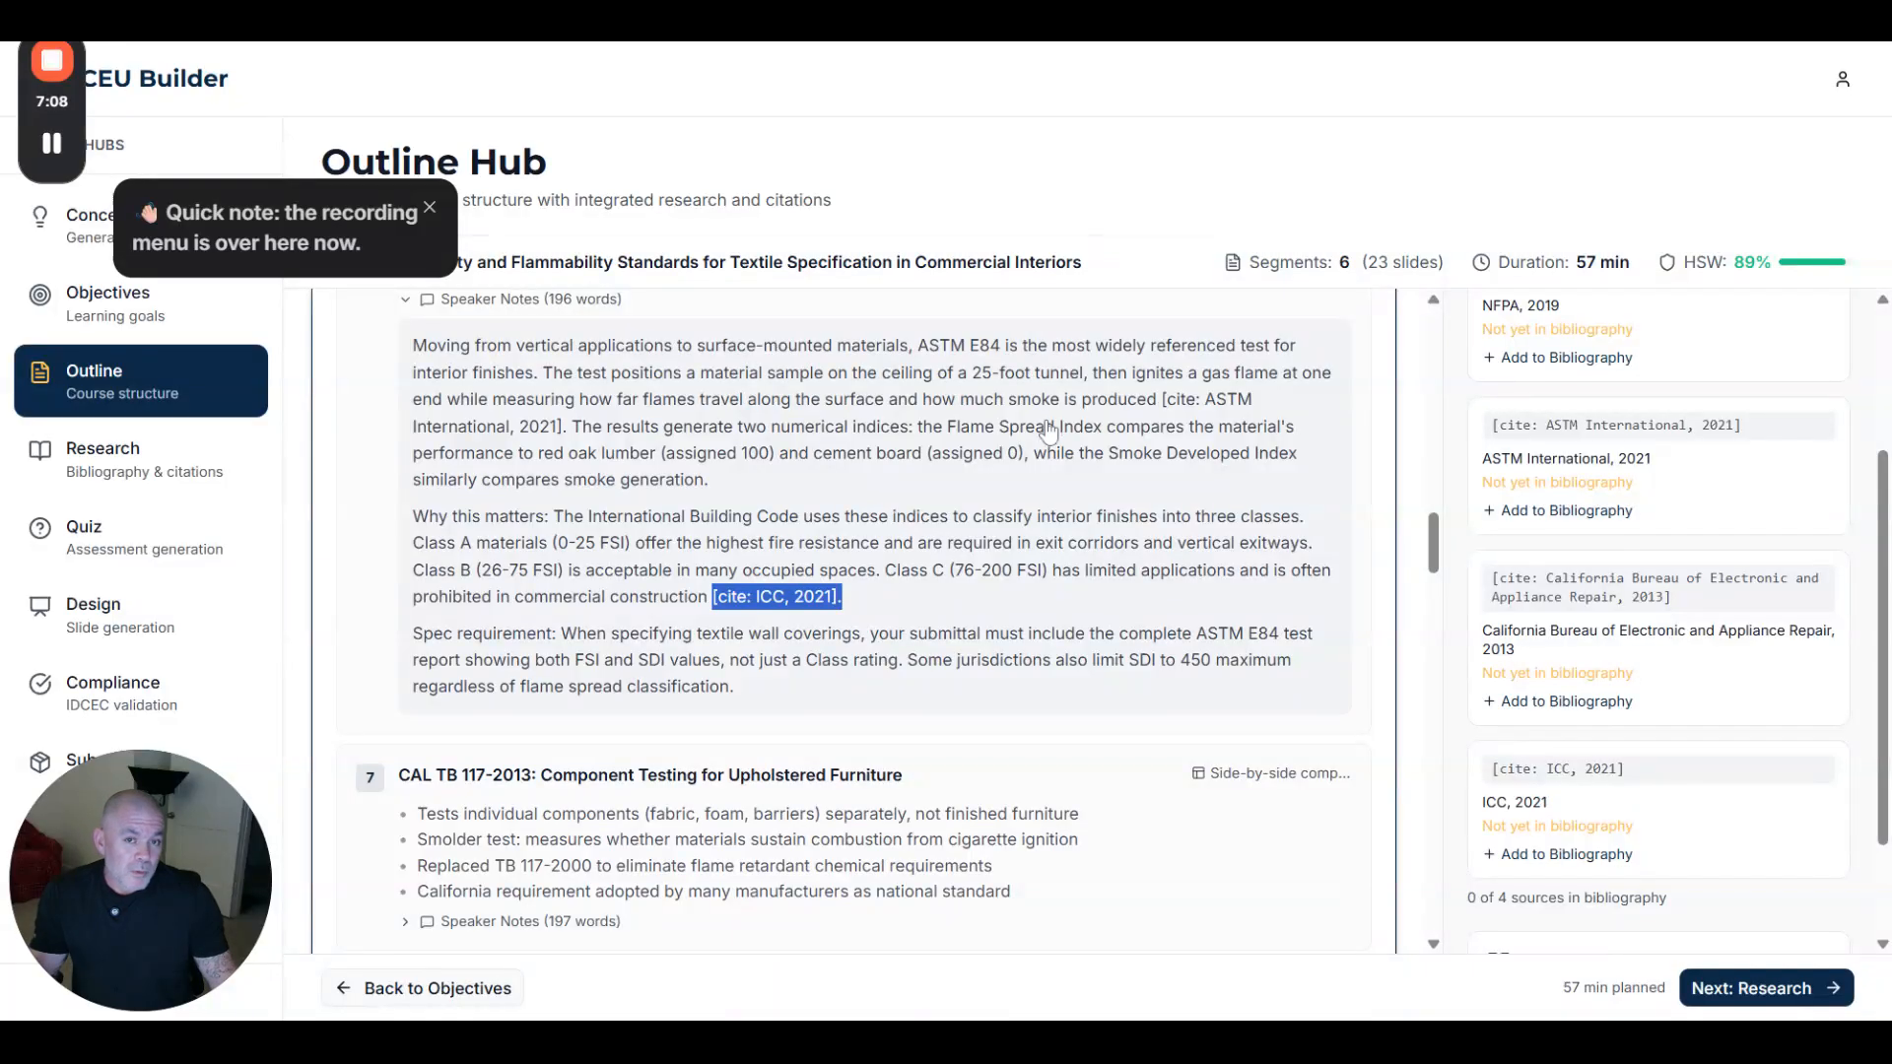
scroll(993, 600, down, 4)
scroll(993, 601, down, 4)
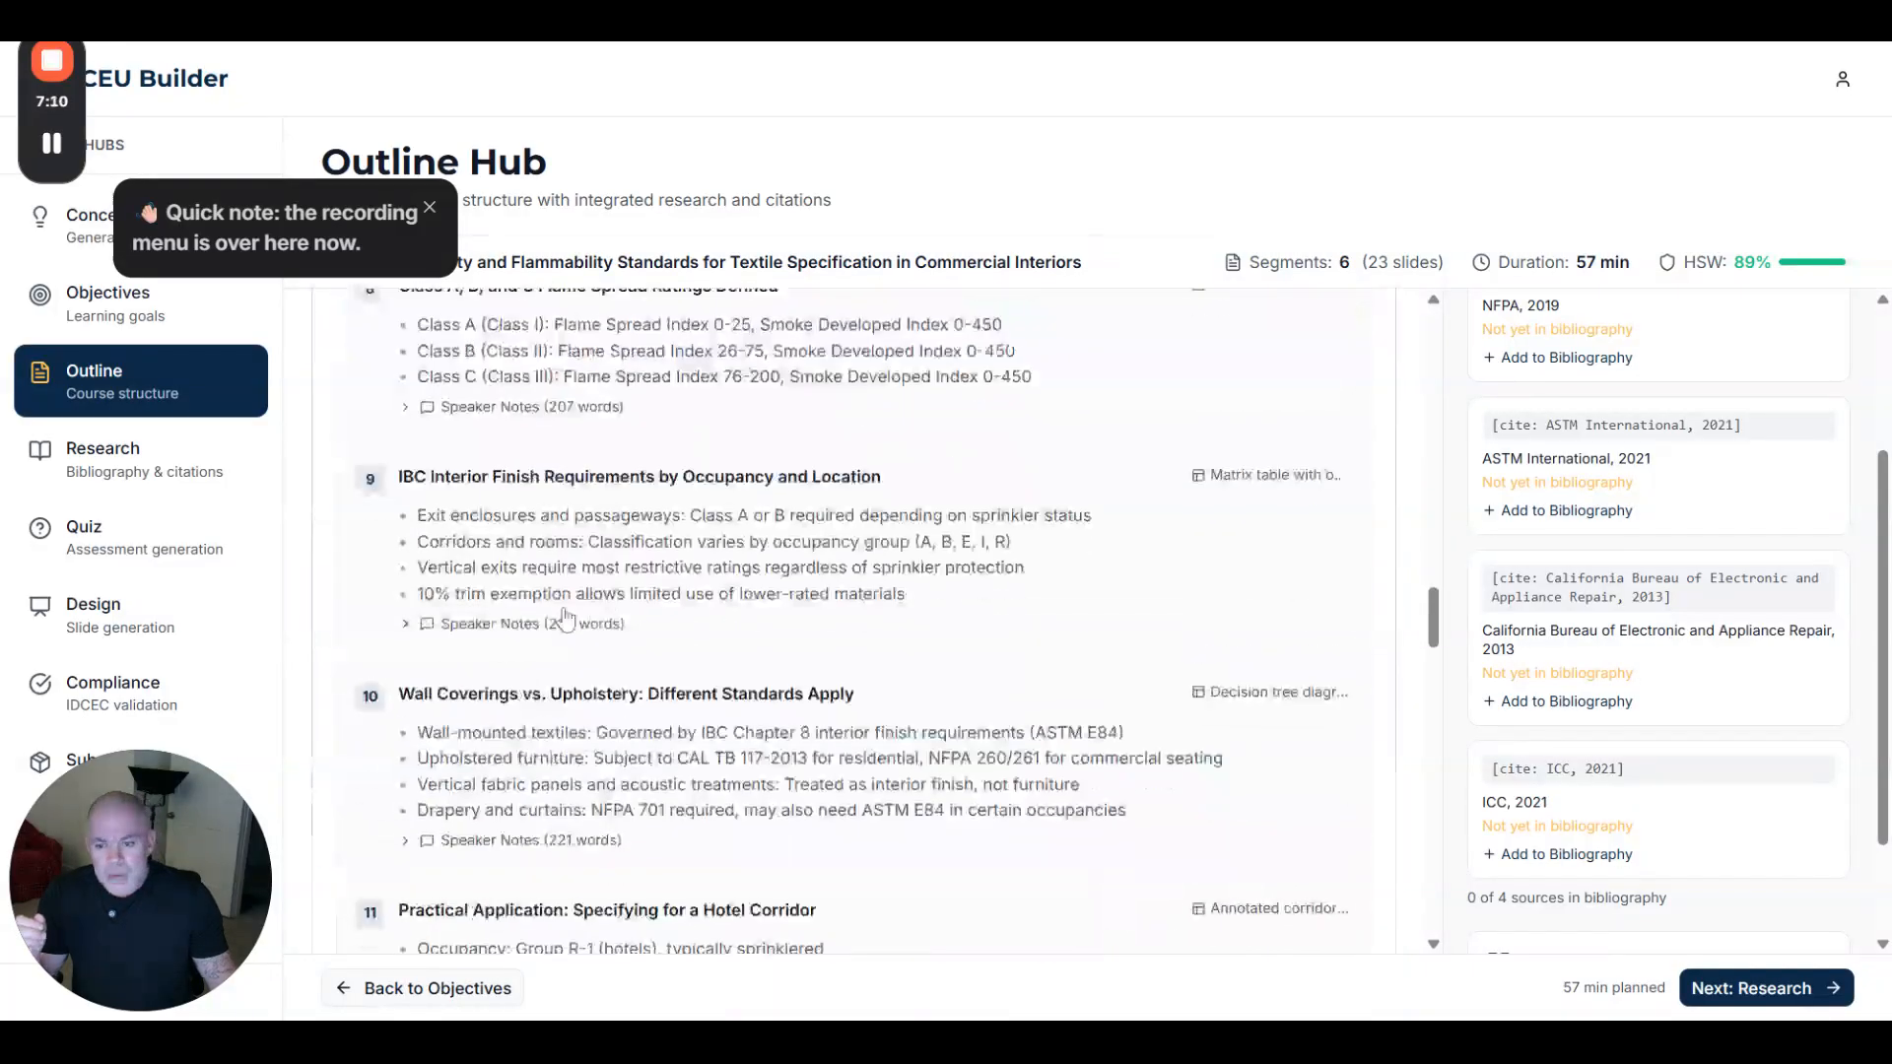
scroll(426, 808, down, 3)
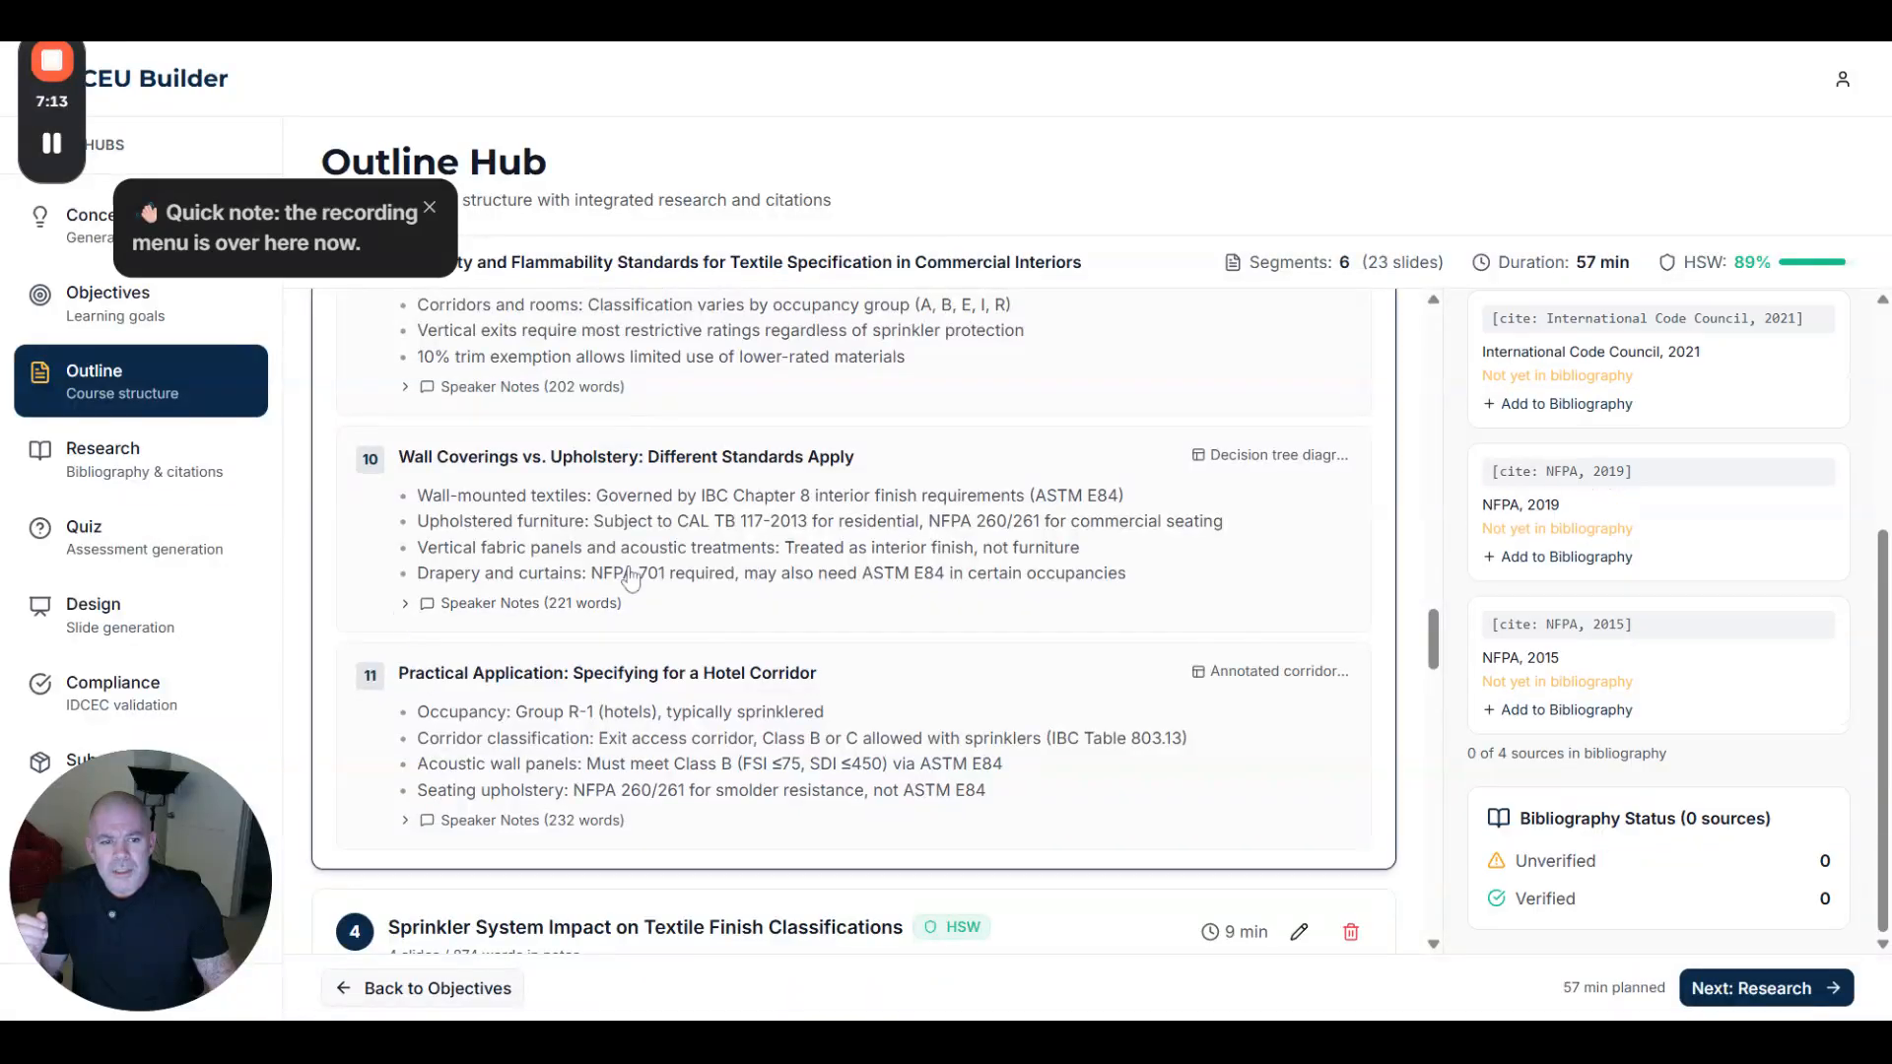
click(1564, 558)
click(1524, 405)
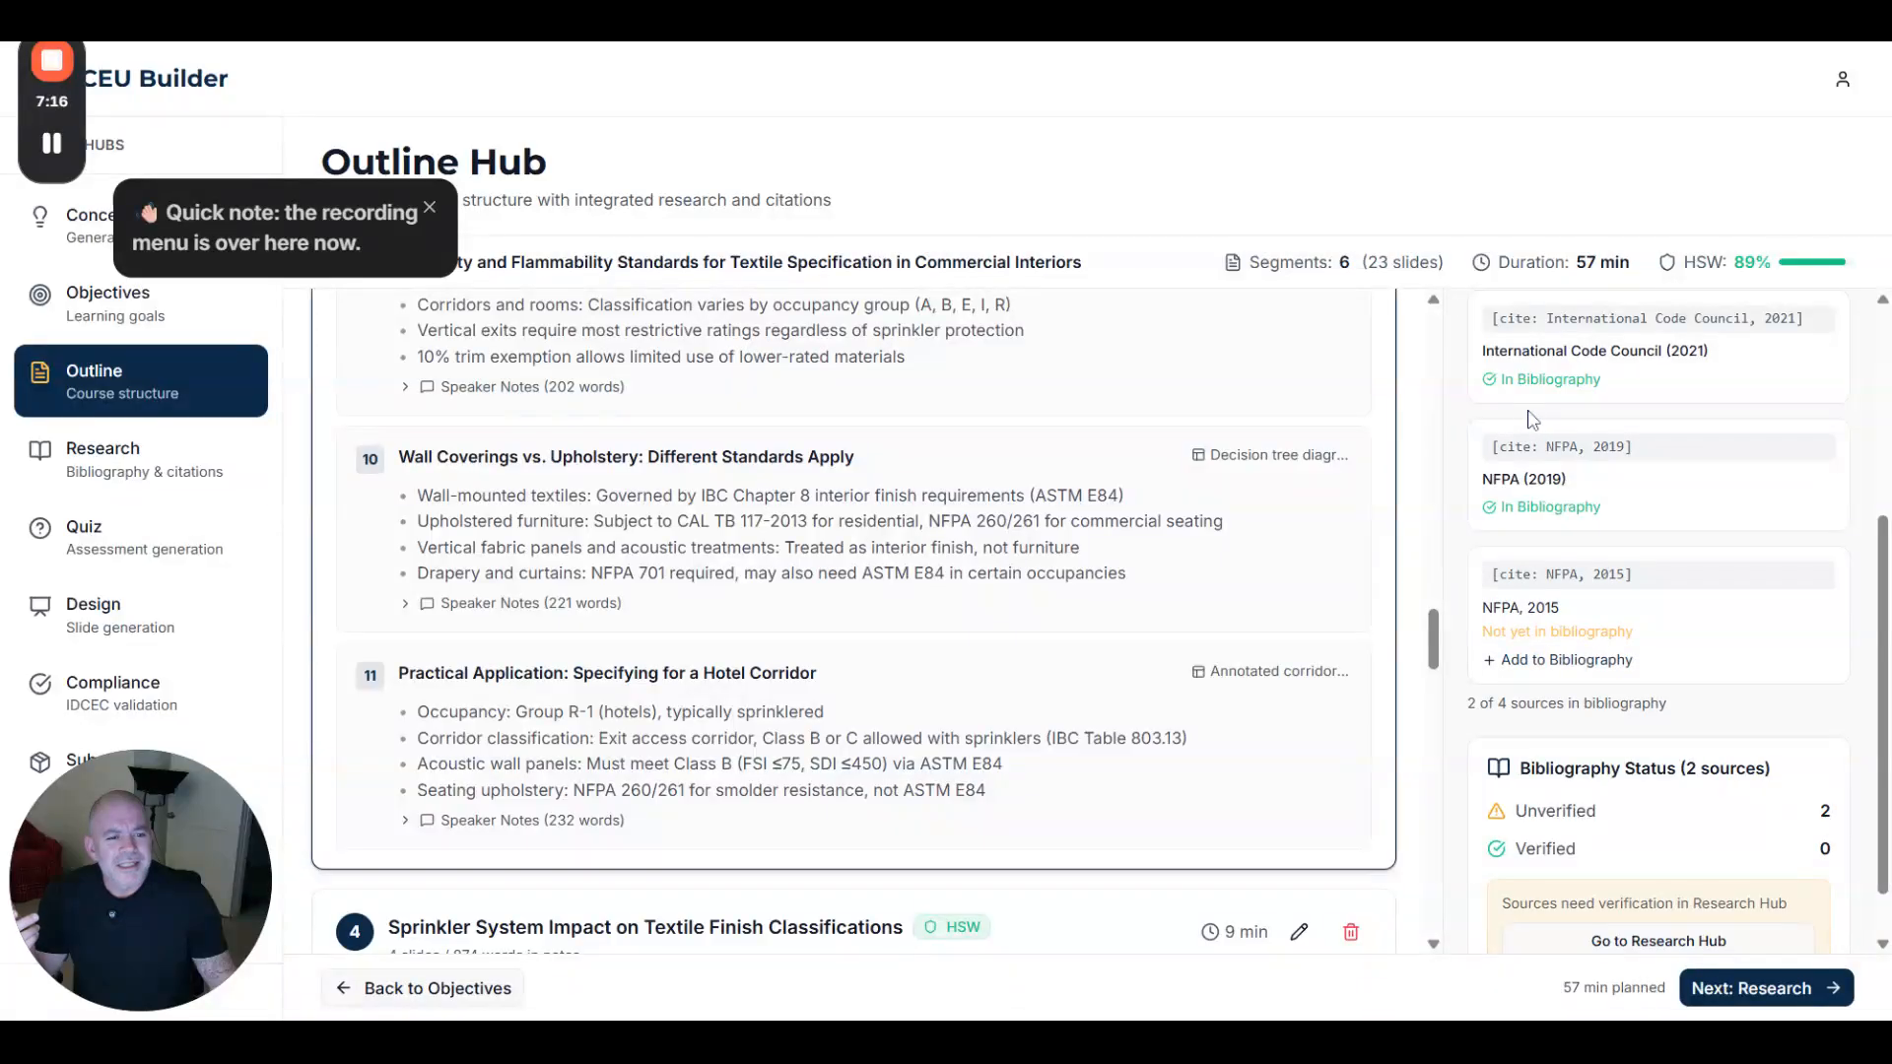
- Scroll through the Course Outline's slides and speaker notes while segment 8 of 8 finishes generating
scroll(1074, 640, up, 20)
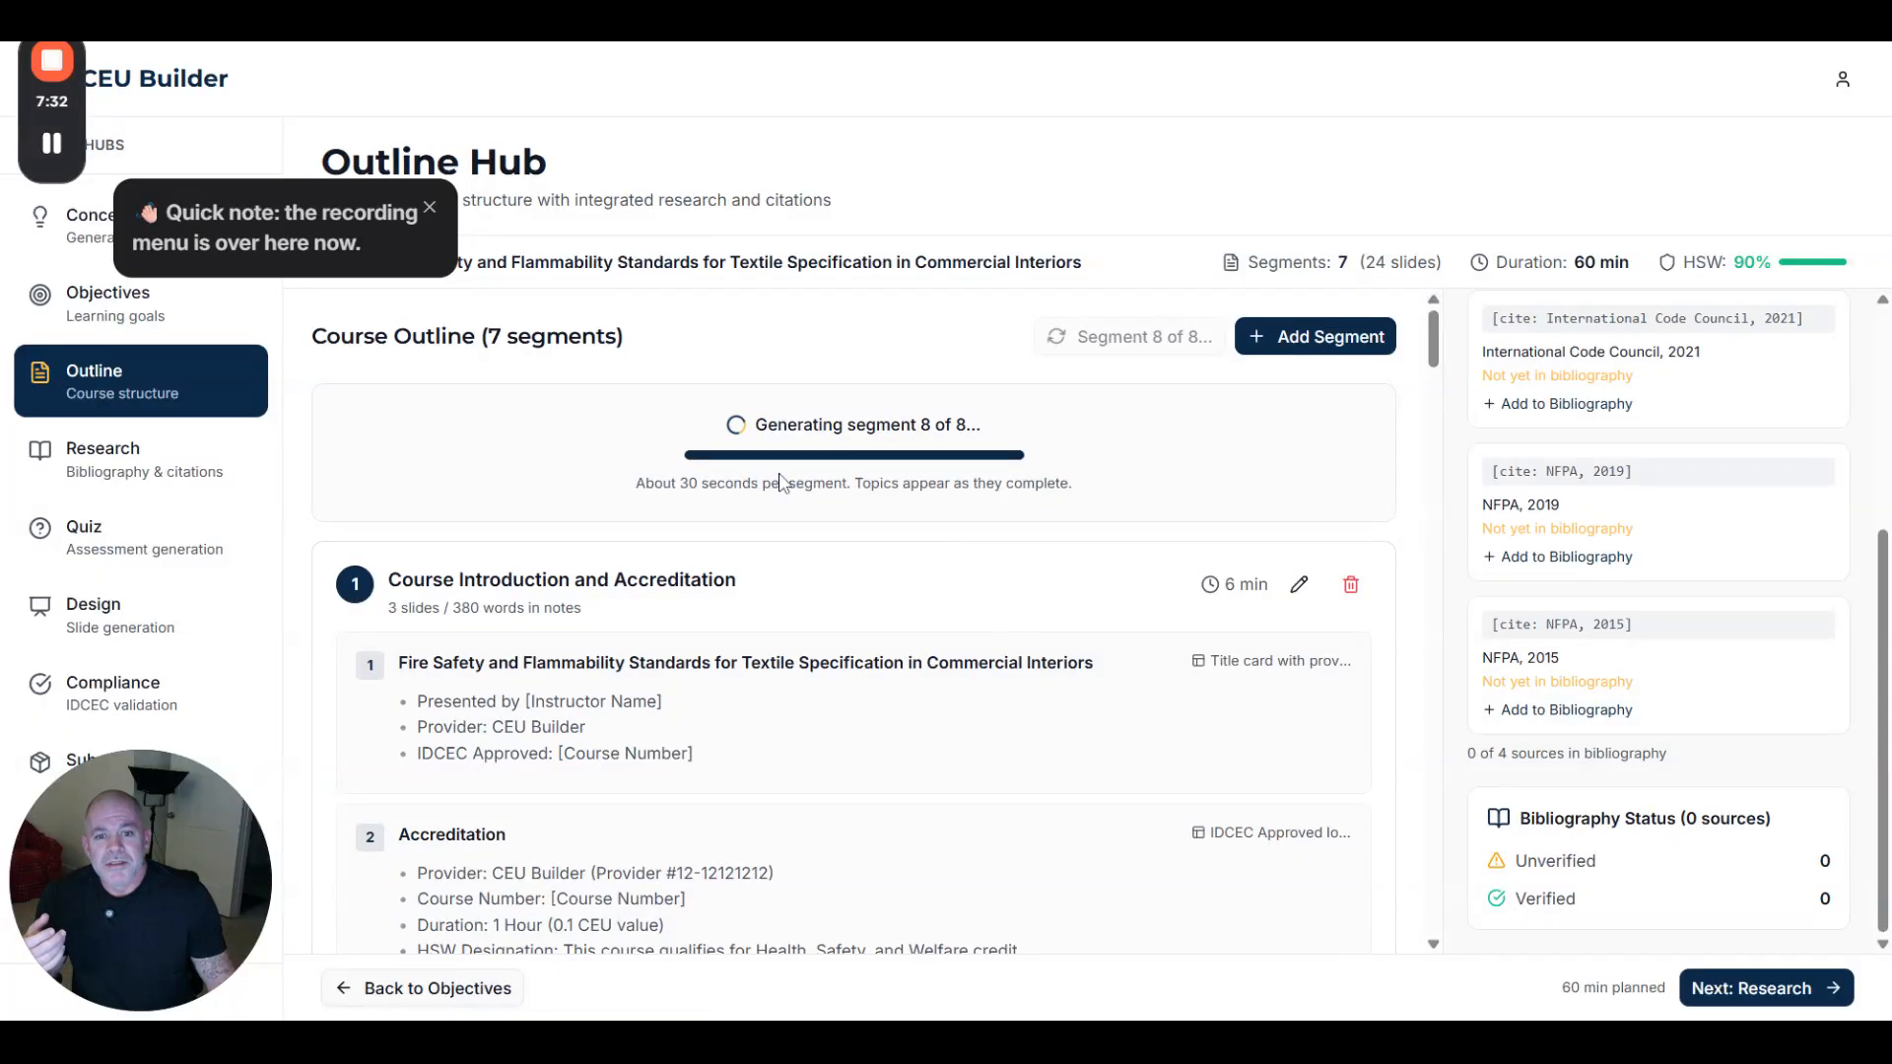
scroll(903, 571, down, 7)
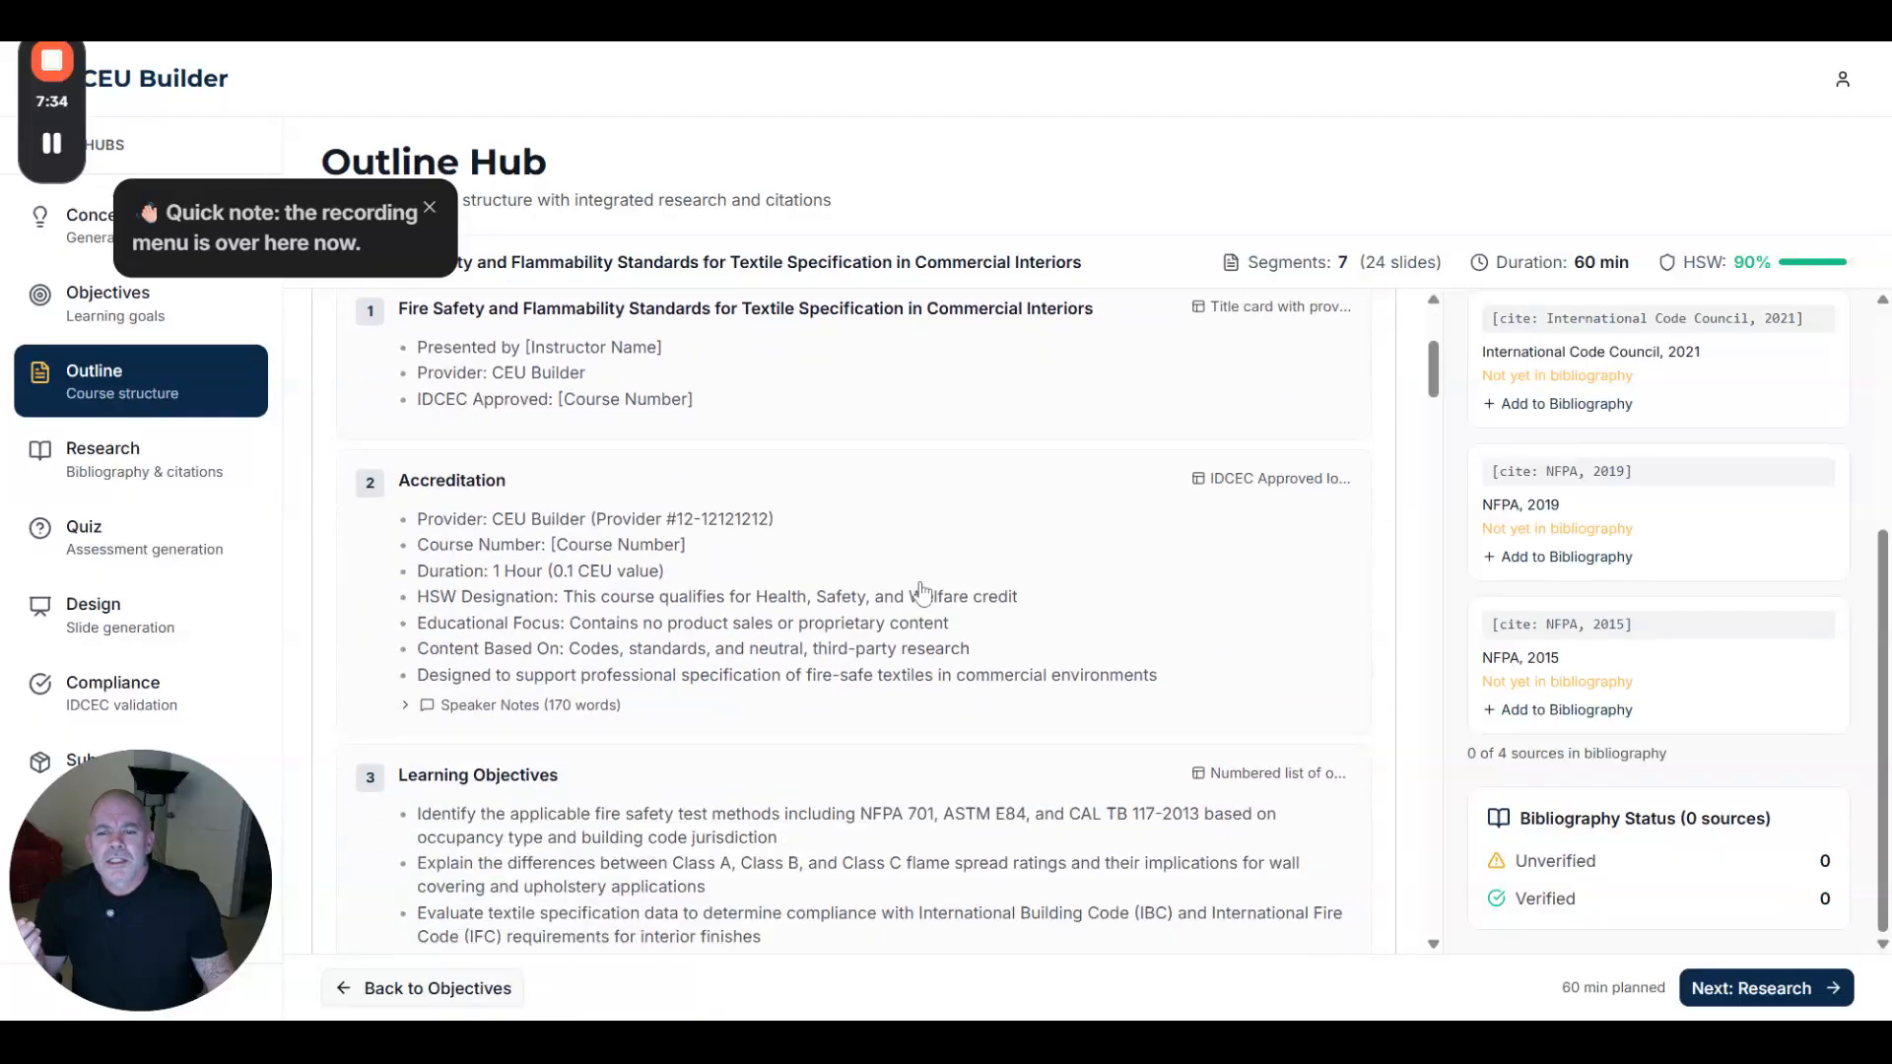
scroll(922, 599, down, 4)
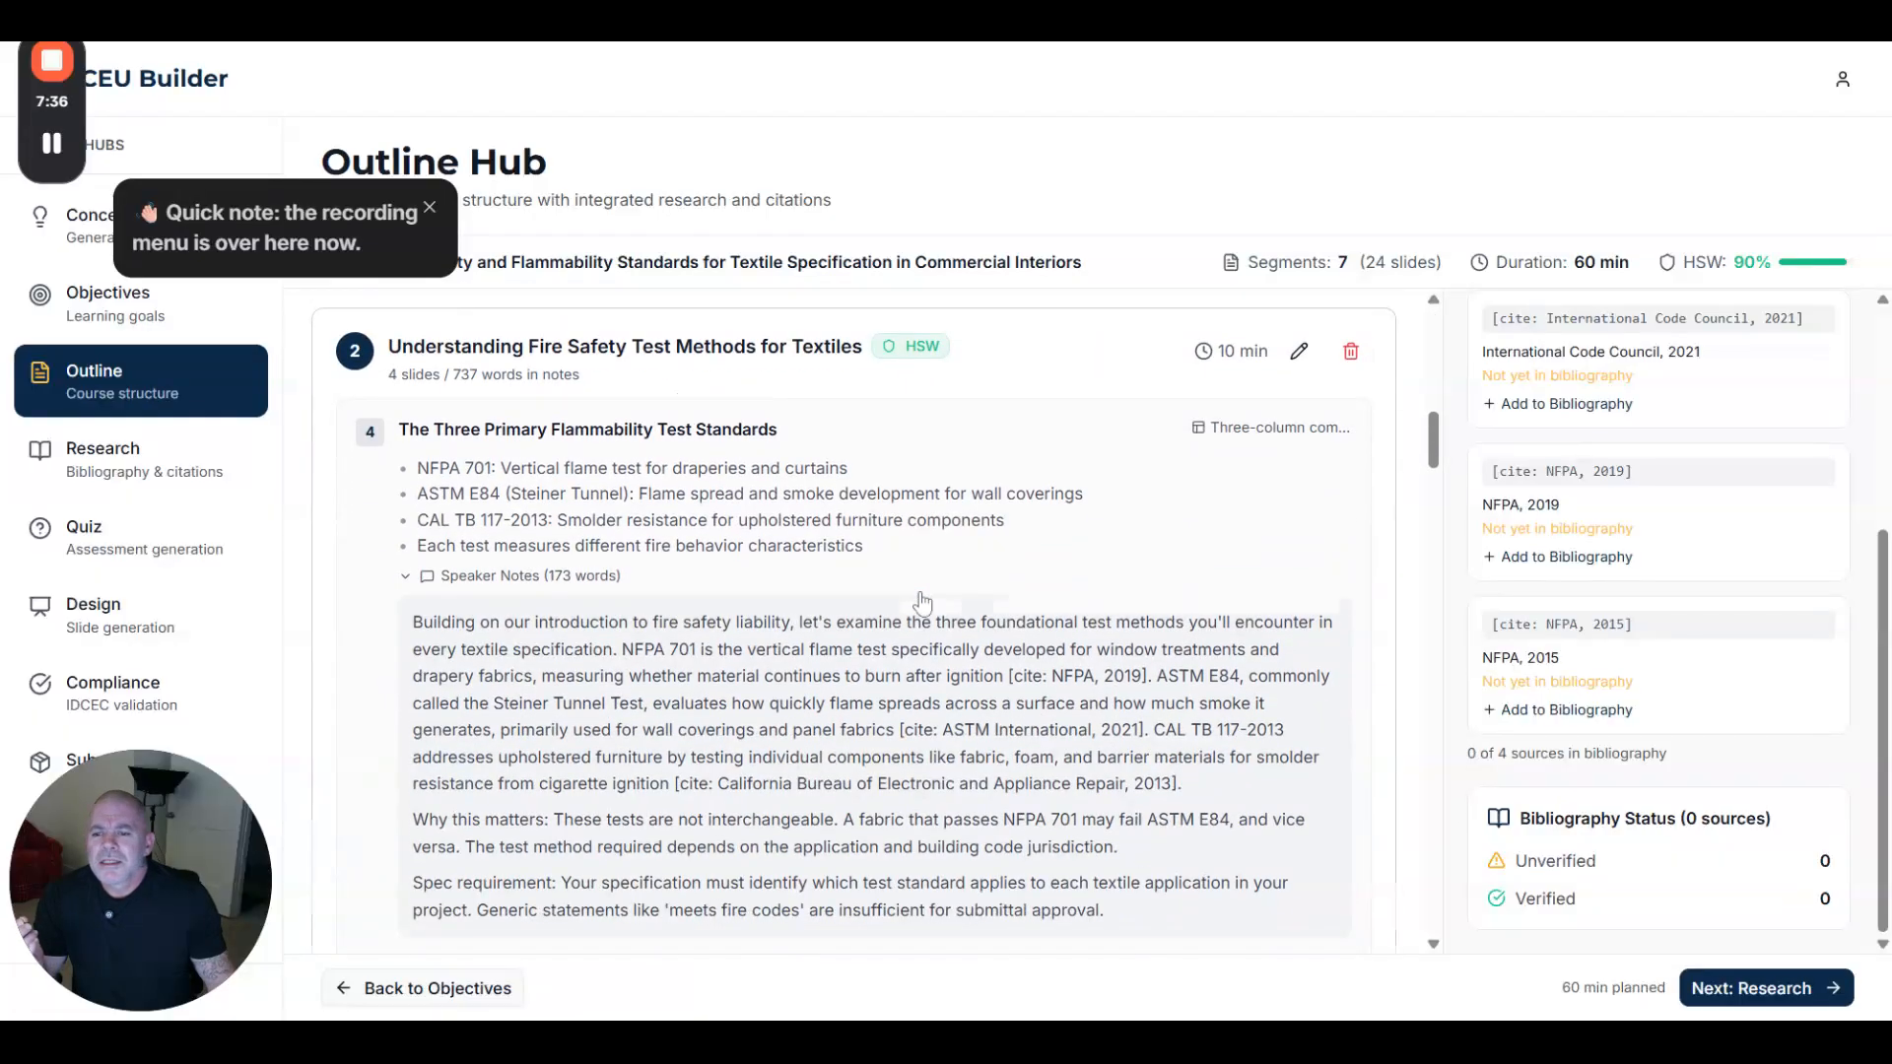
scroll(847, 631, down, 3)
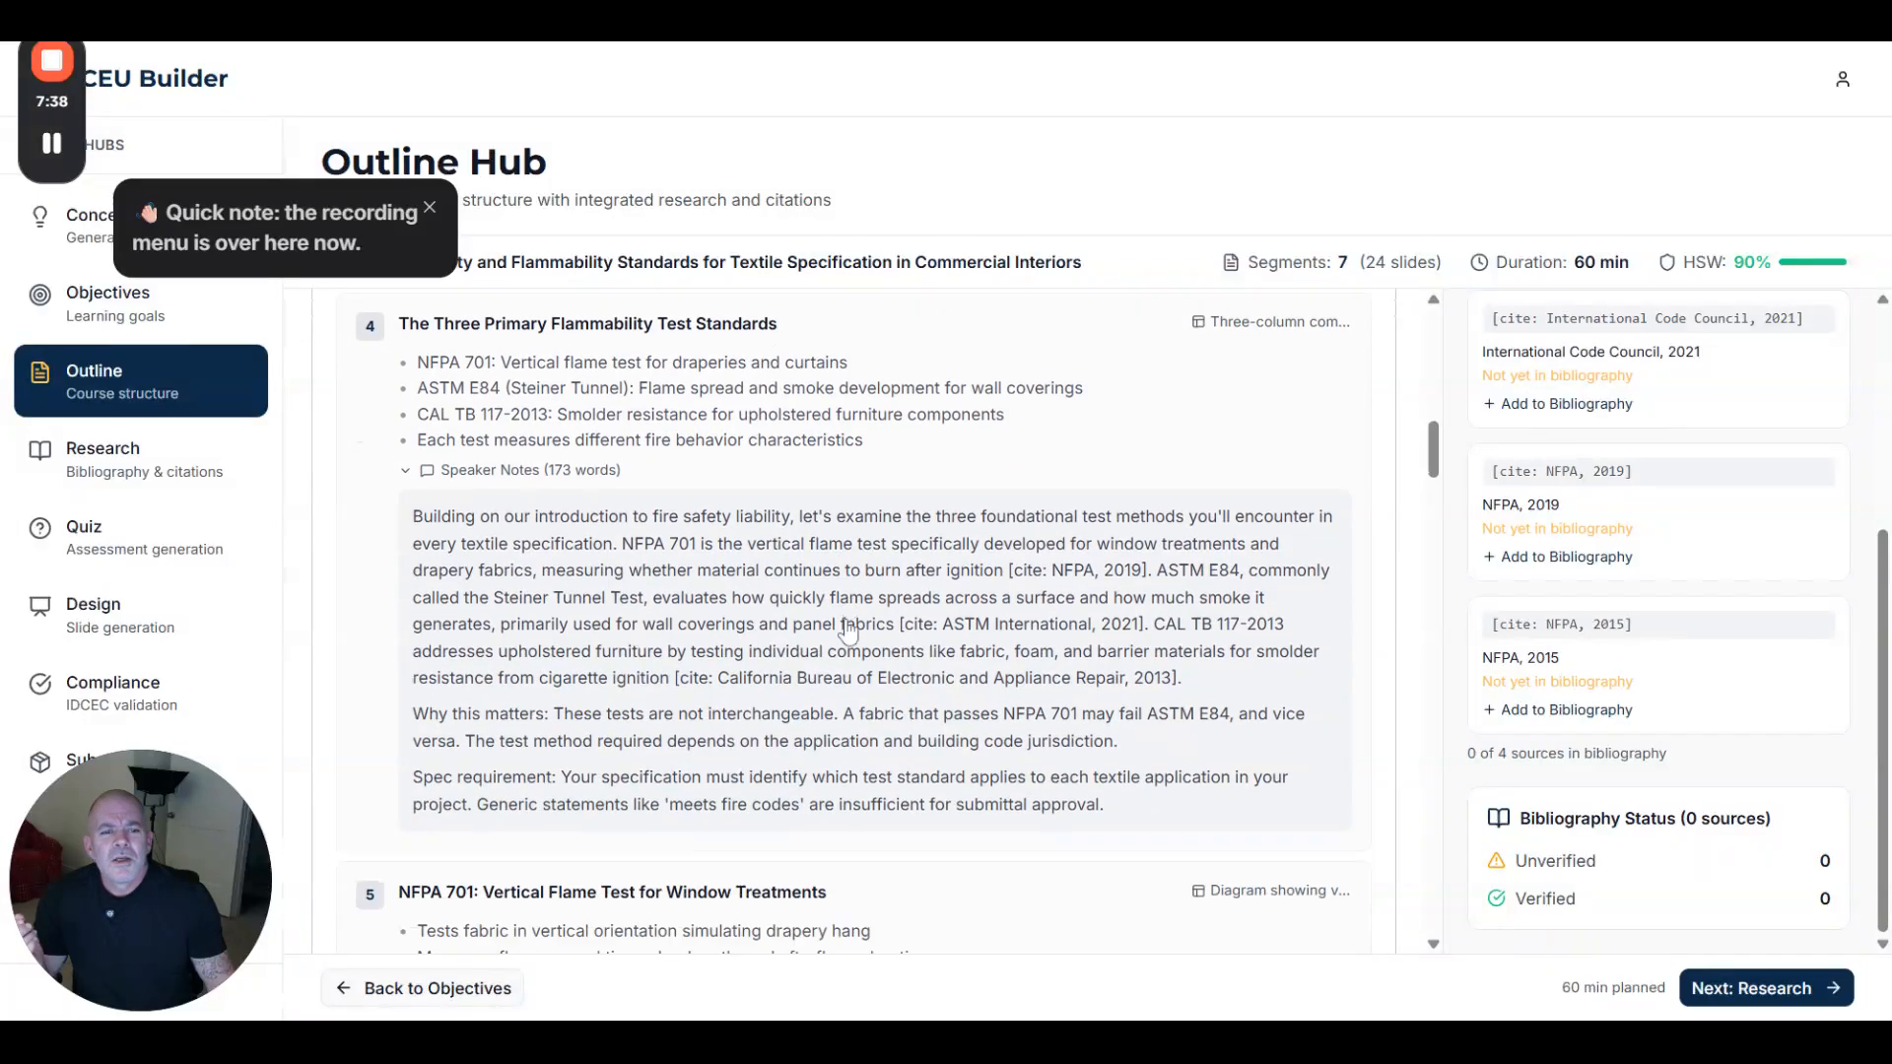
scroll(847, 631, down, 3)
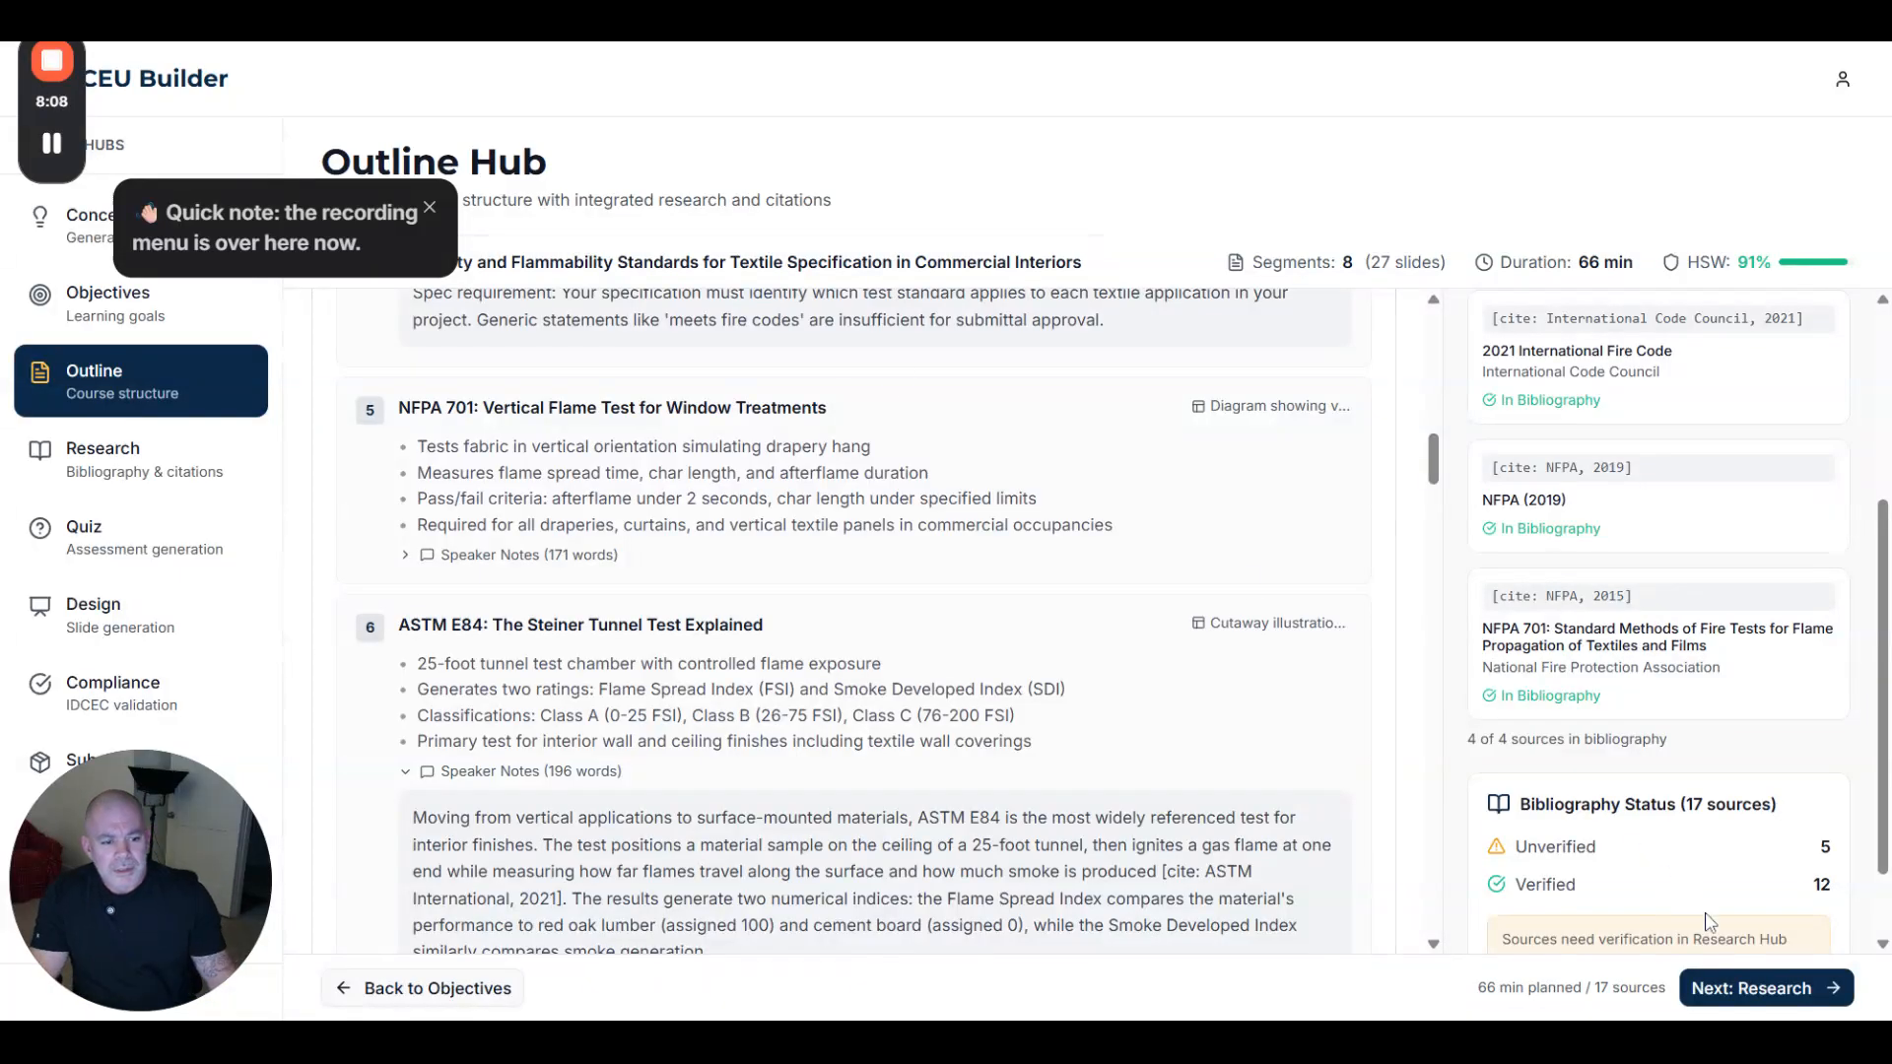
- Filter the Research Library to verified sources and preview the ASTM floor-covering citation in MLA and Chicago
click(1778, 987)
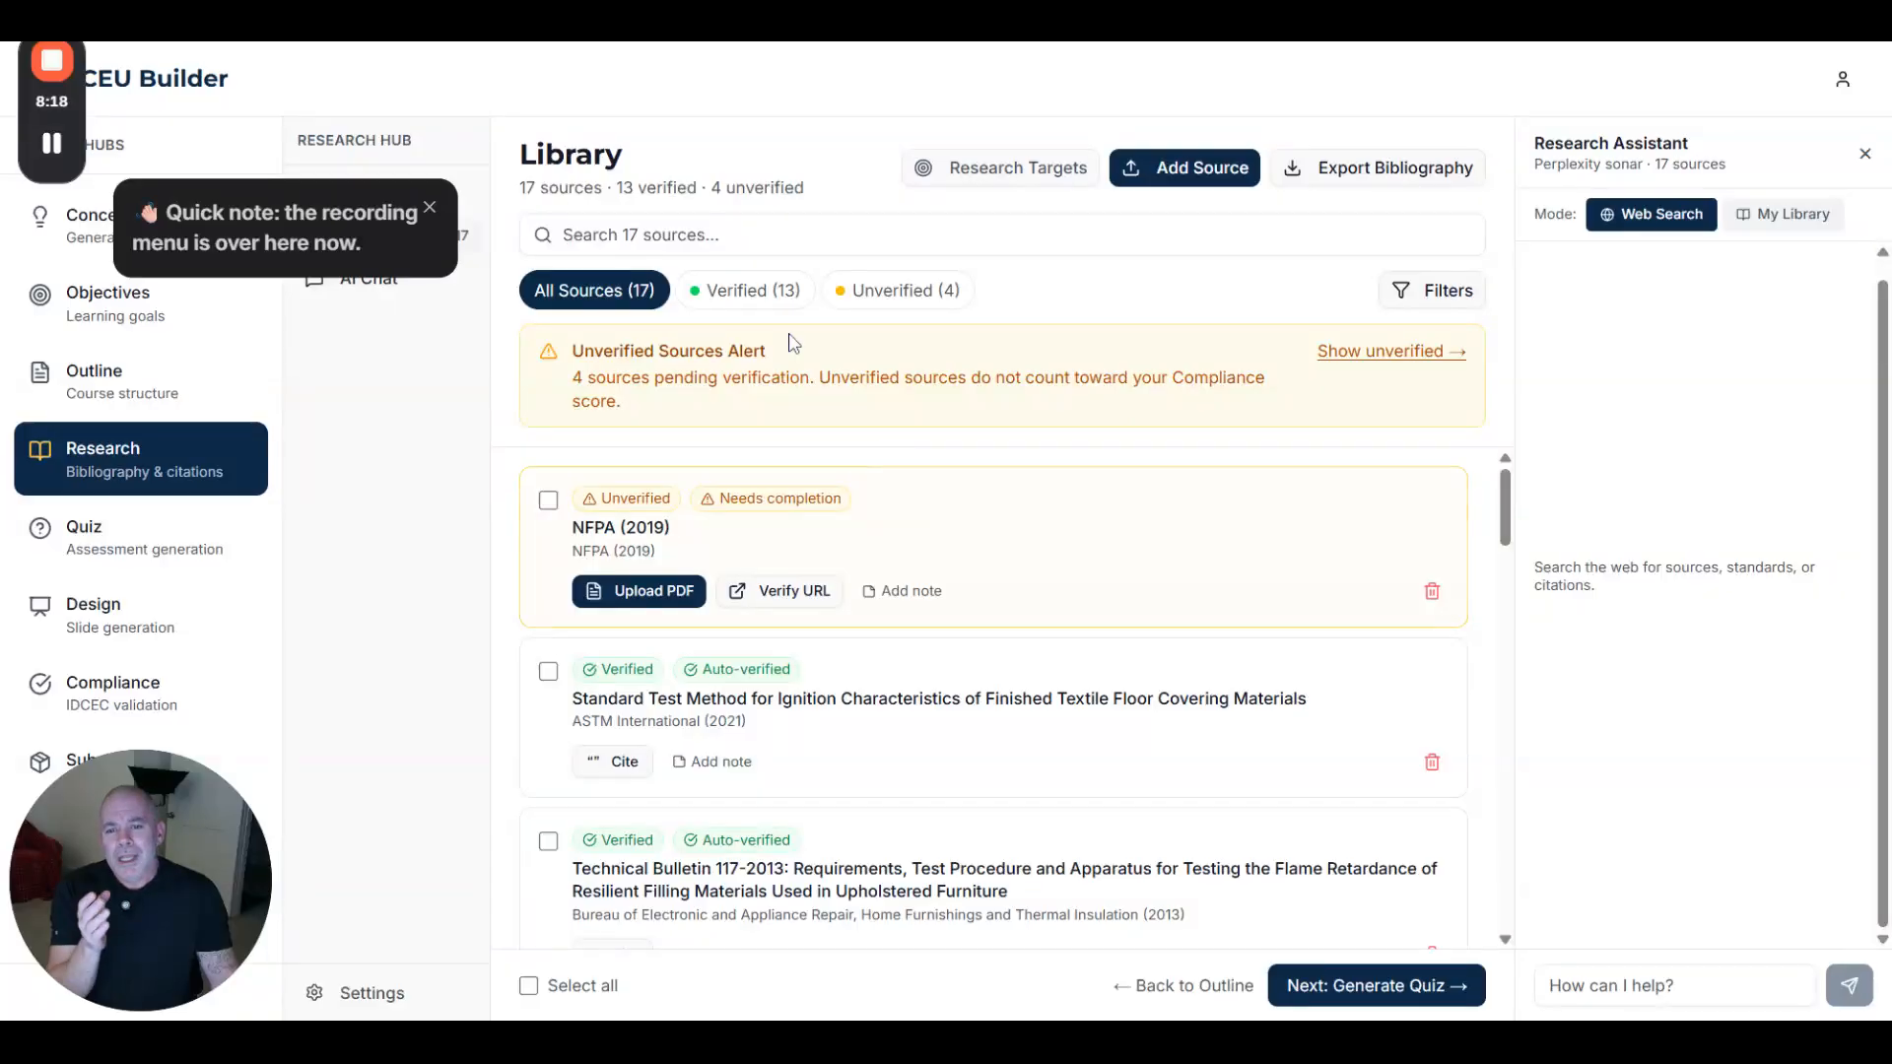
click(754, 294)
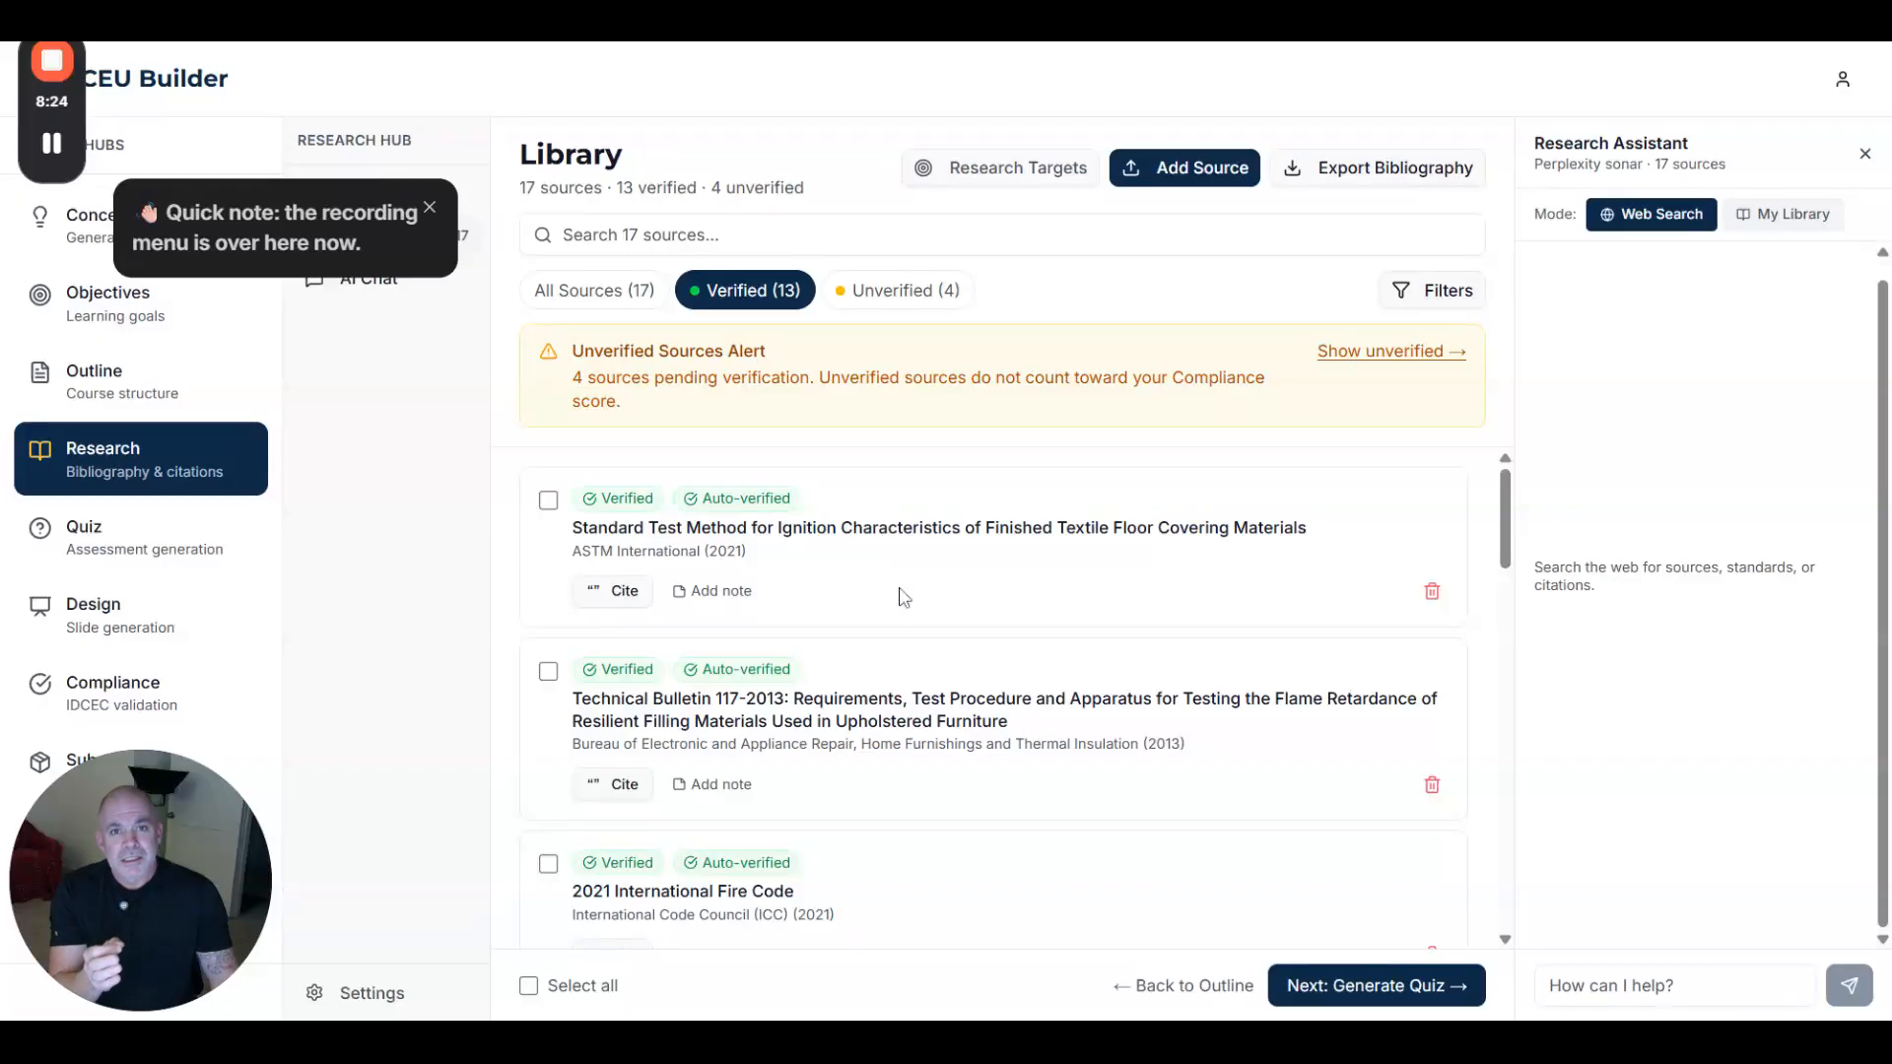
click(615, 594)
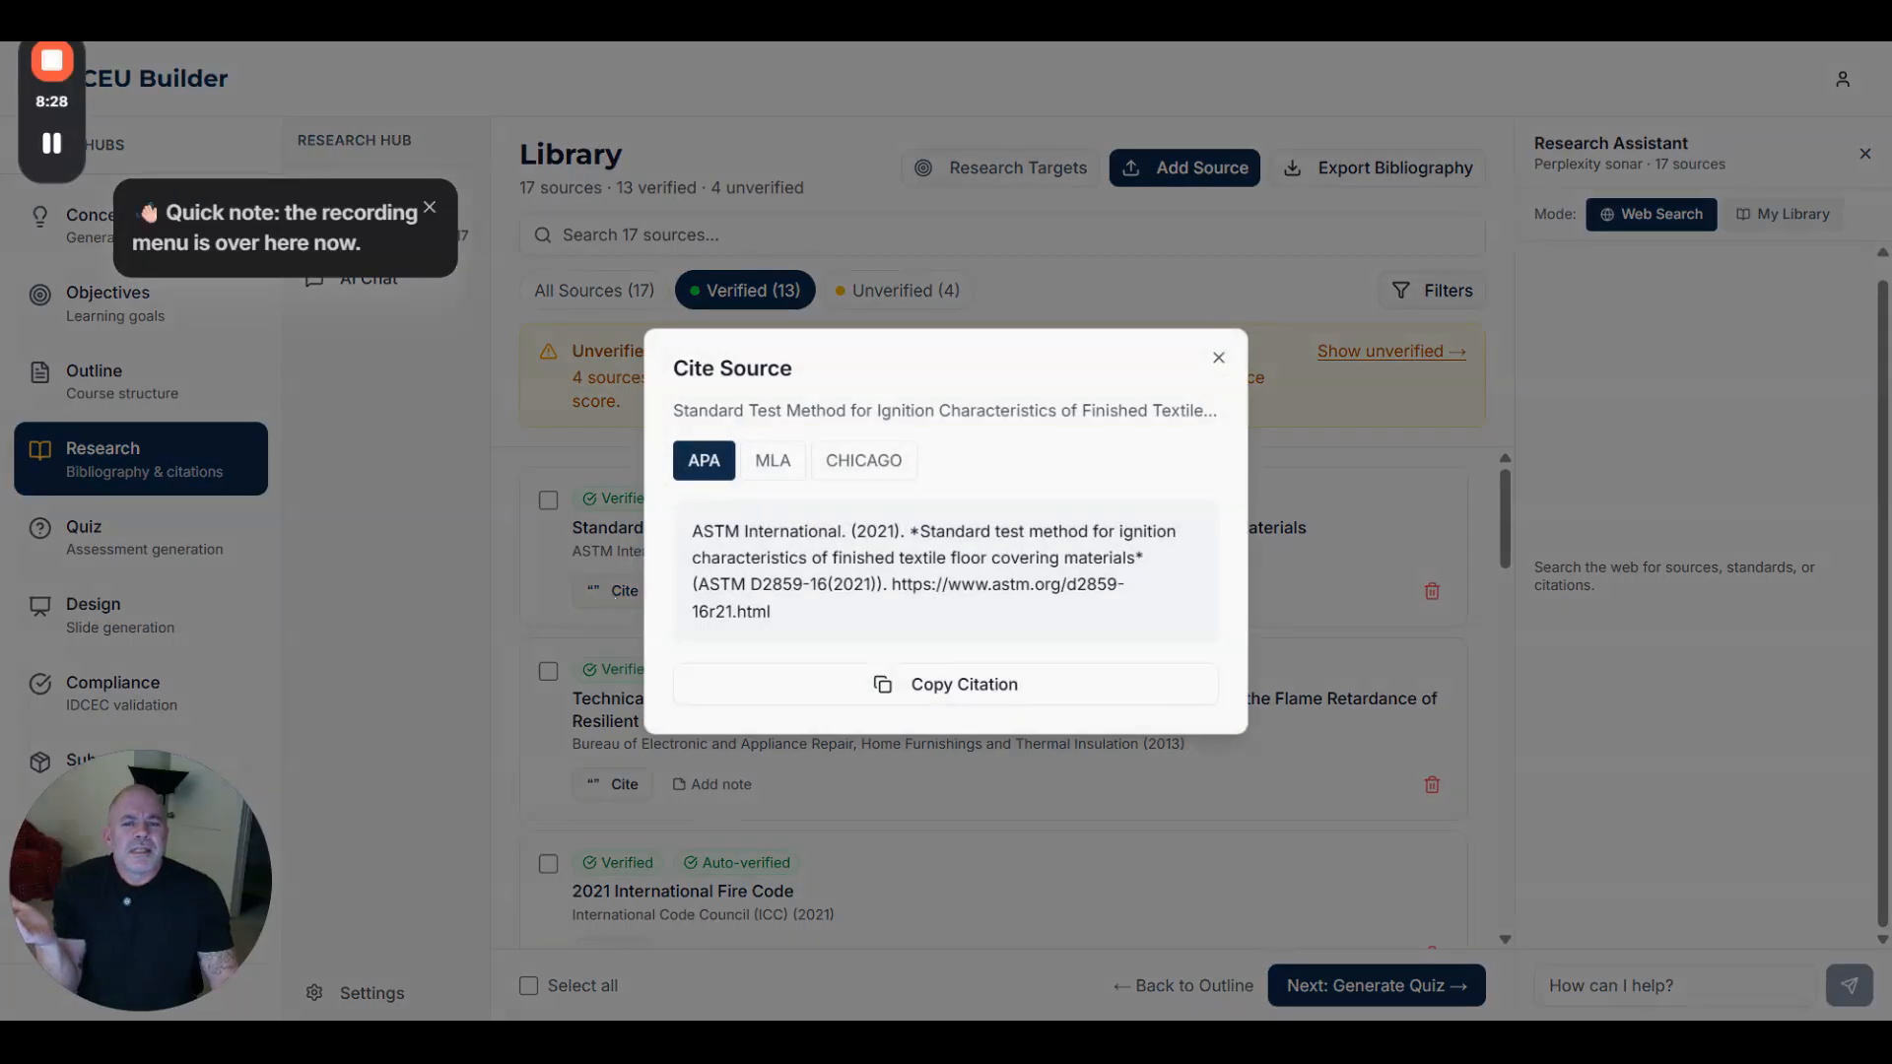
click(763, 463)
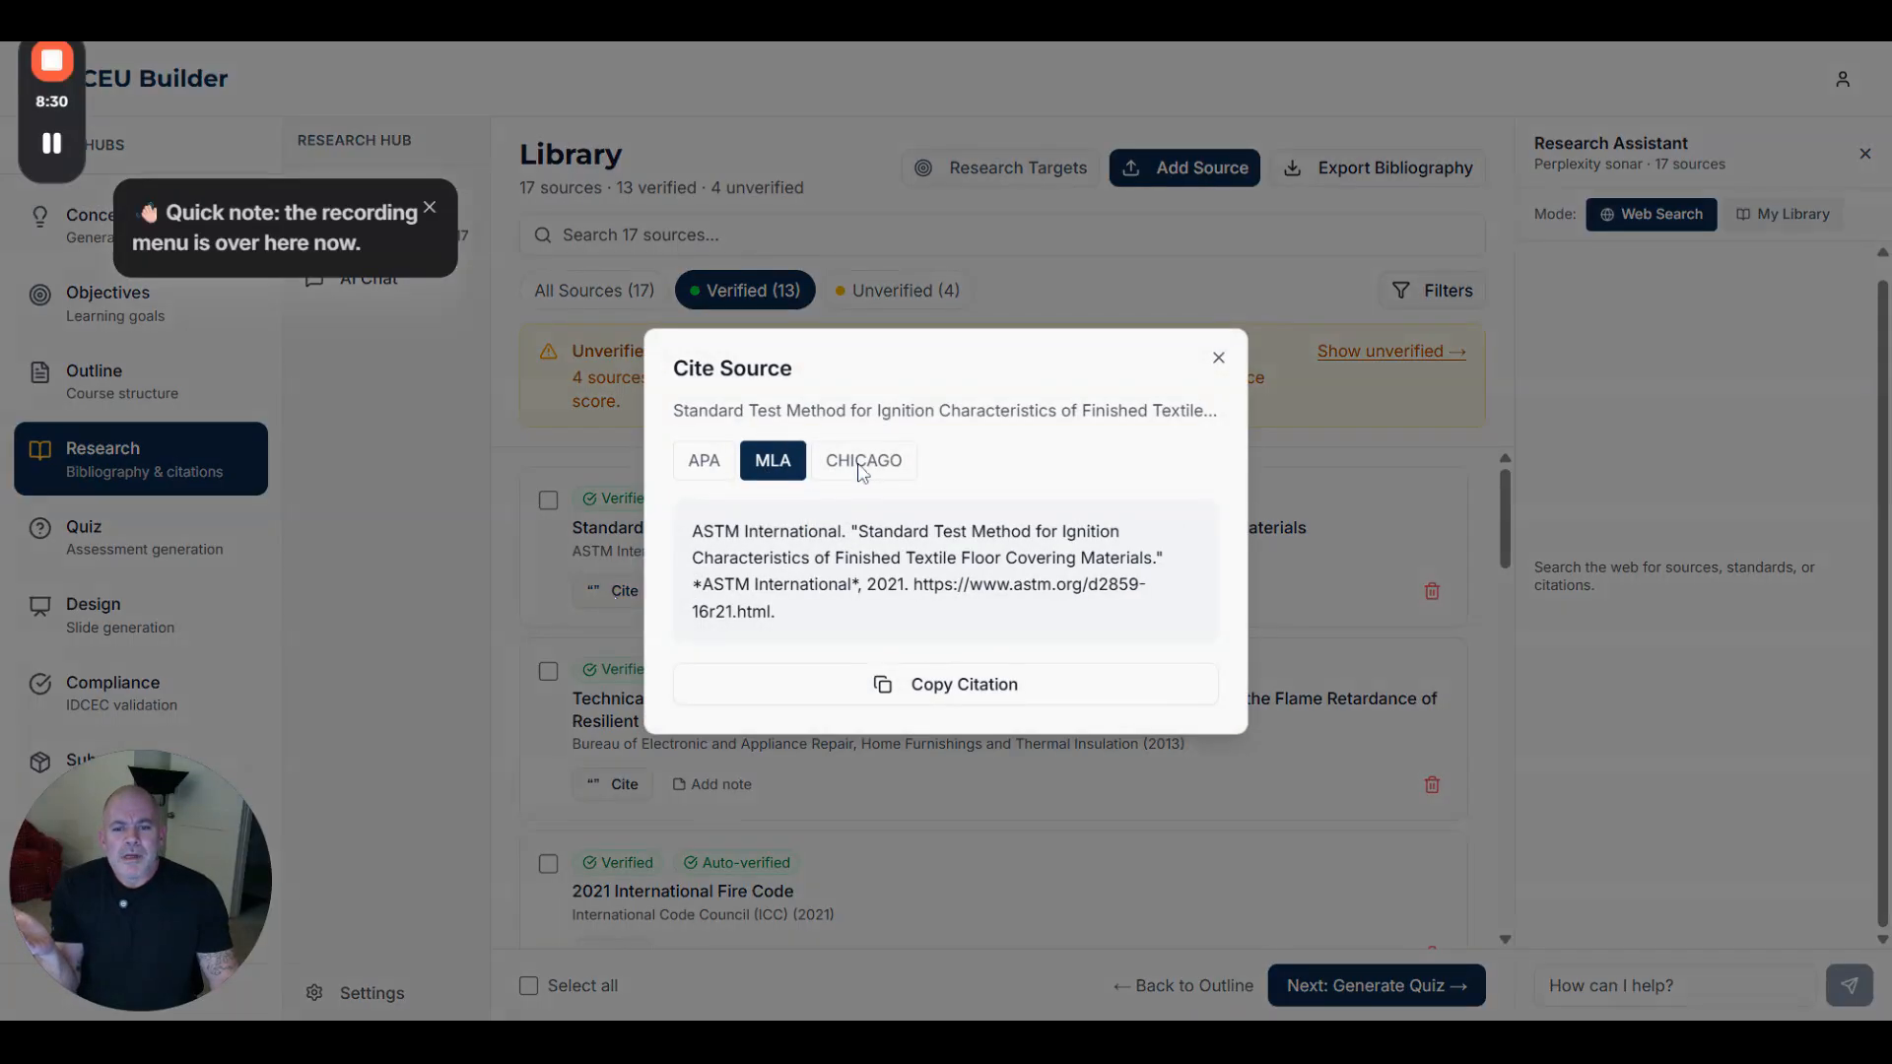
click(863, 471)
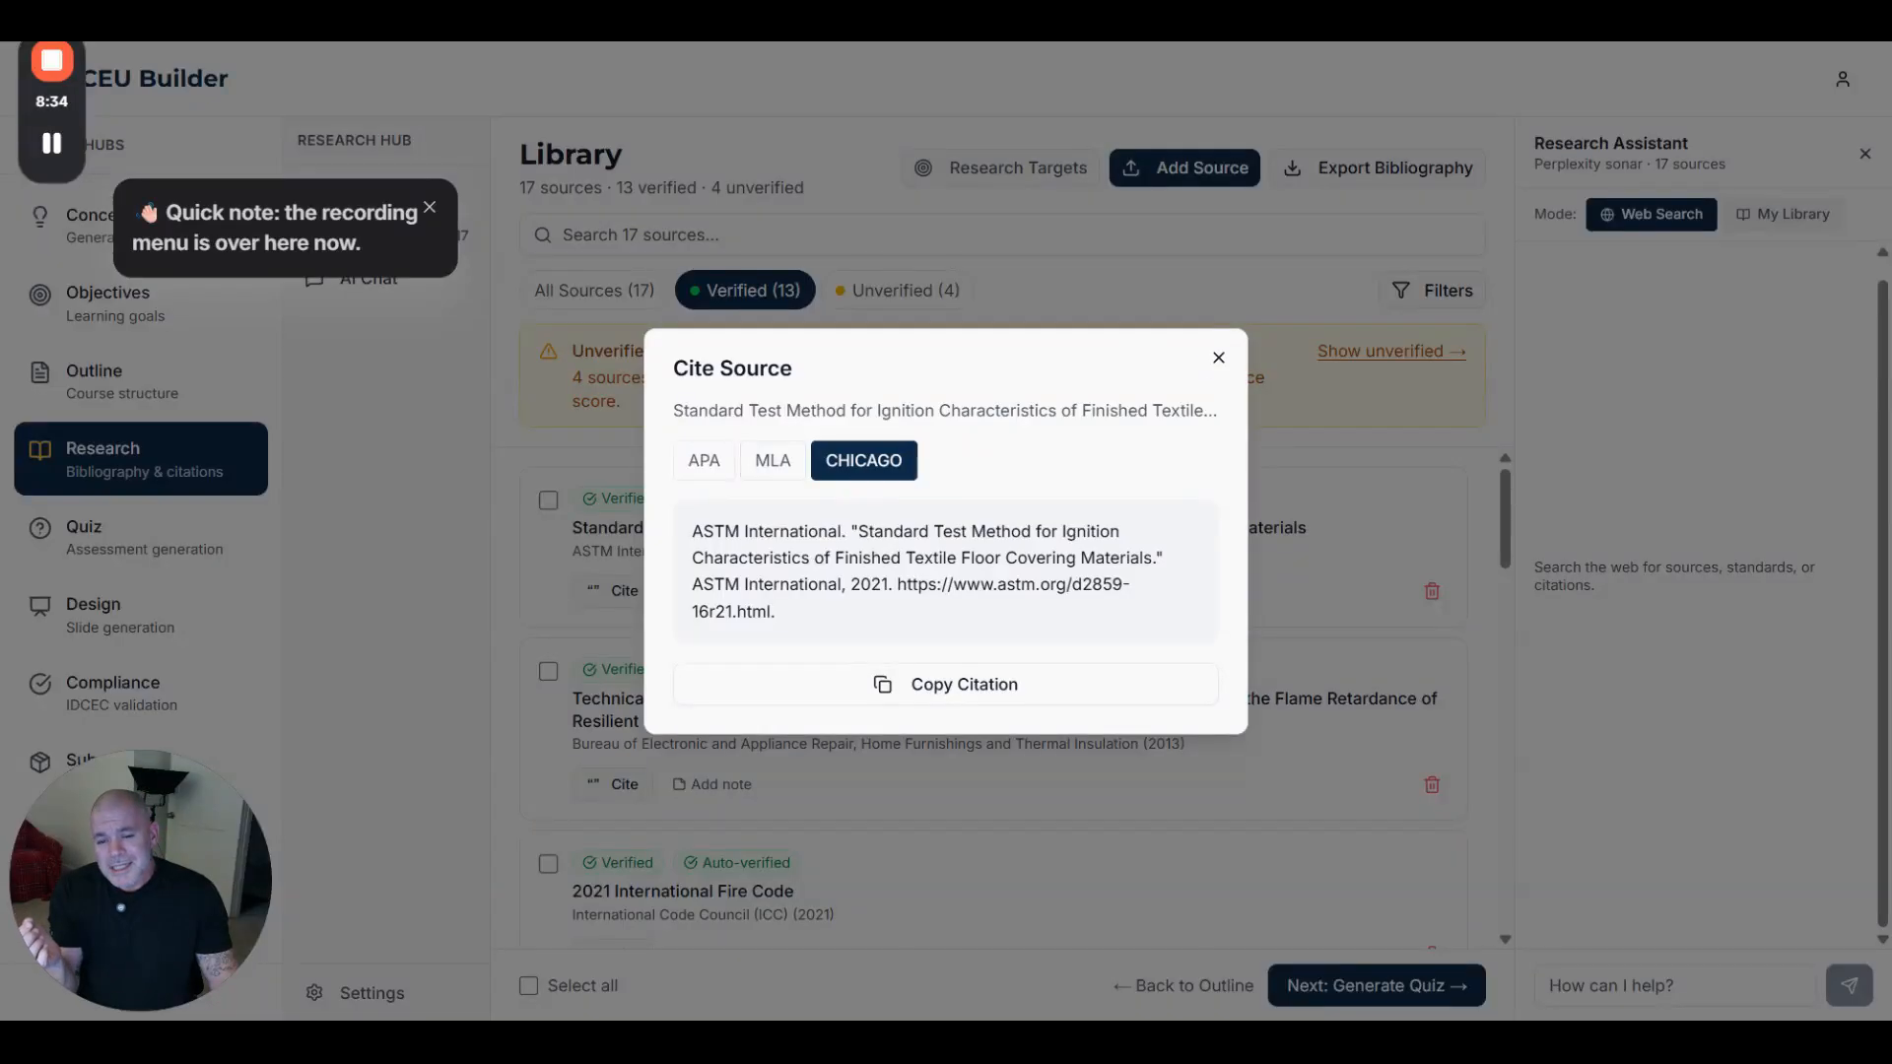
click(1218, 359)
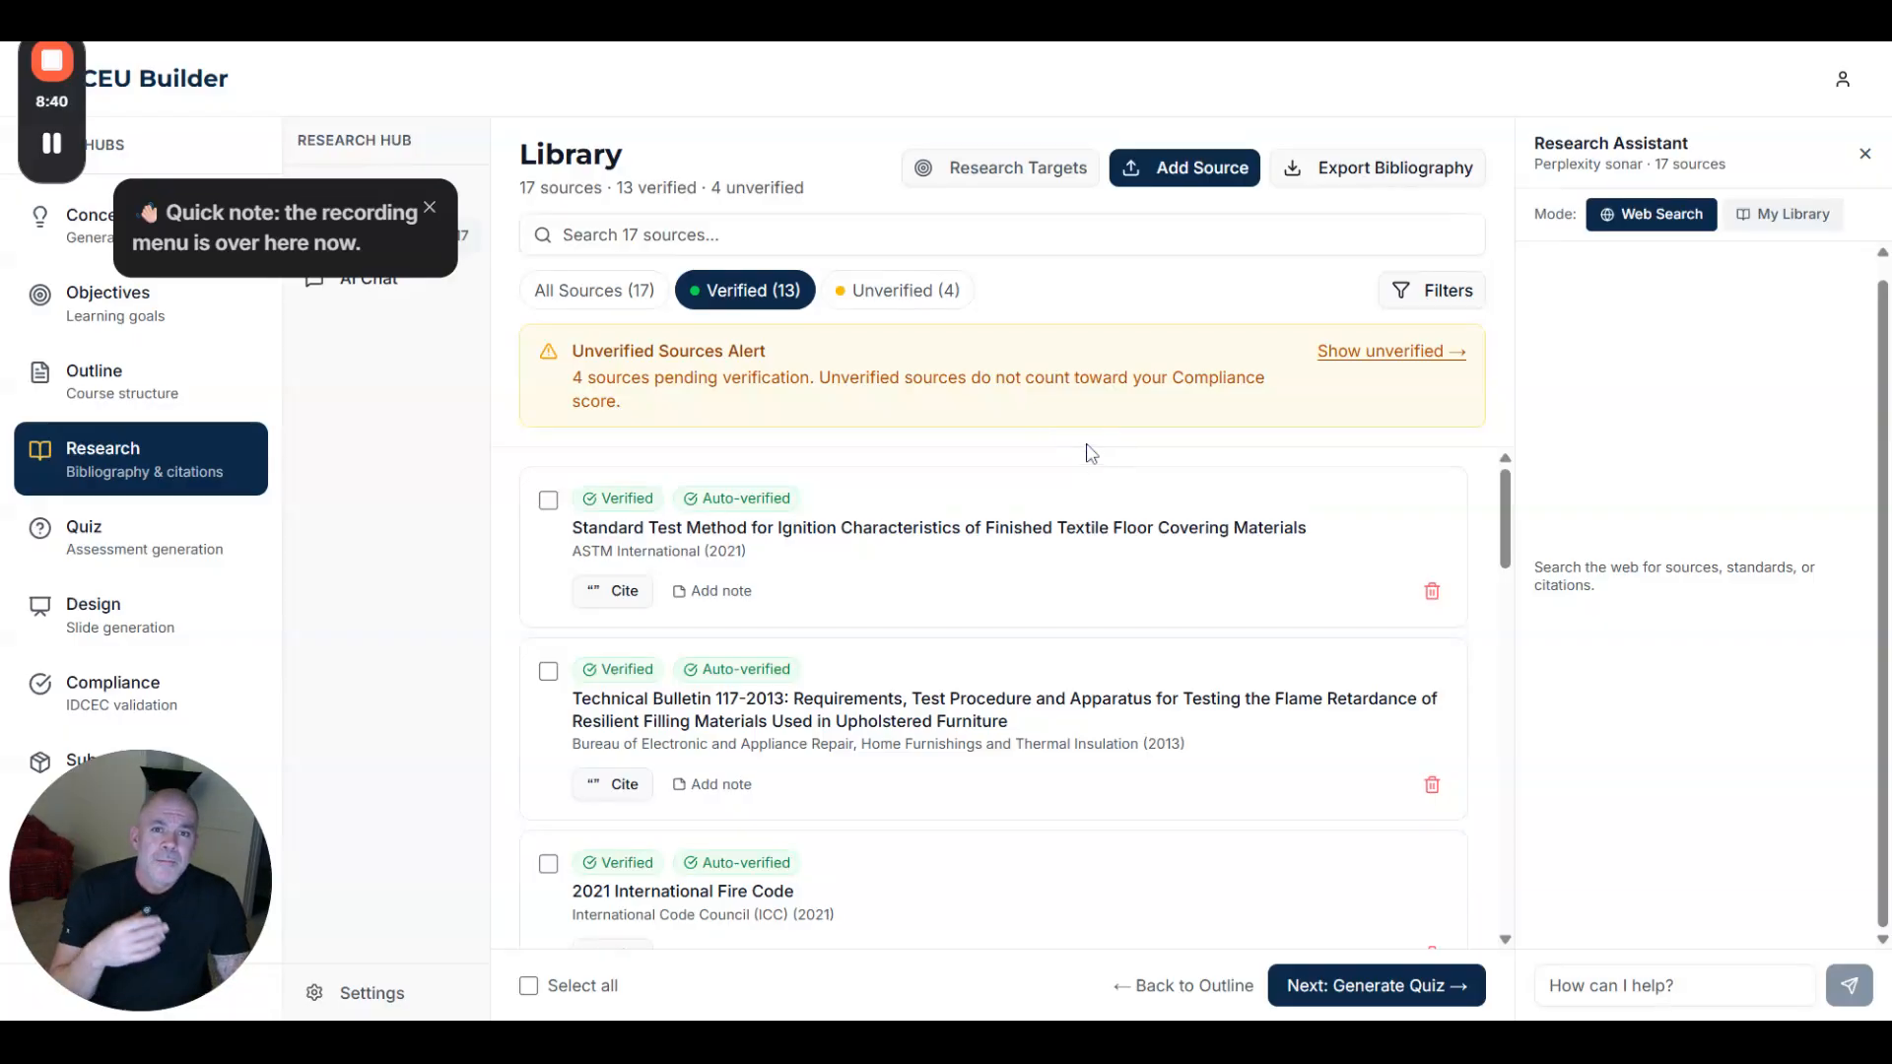
scroll(1094, 483, down, 10)
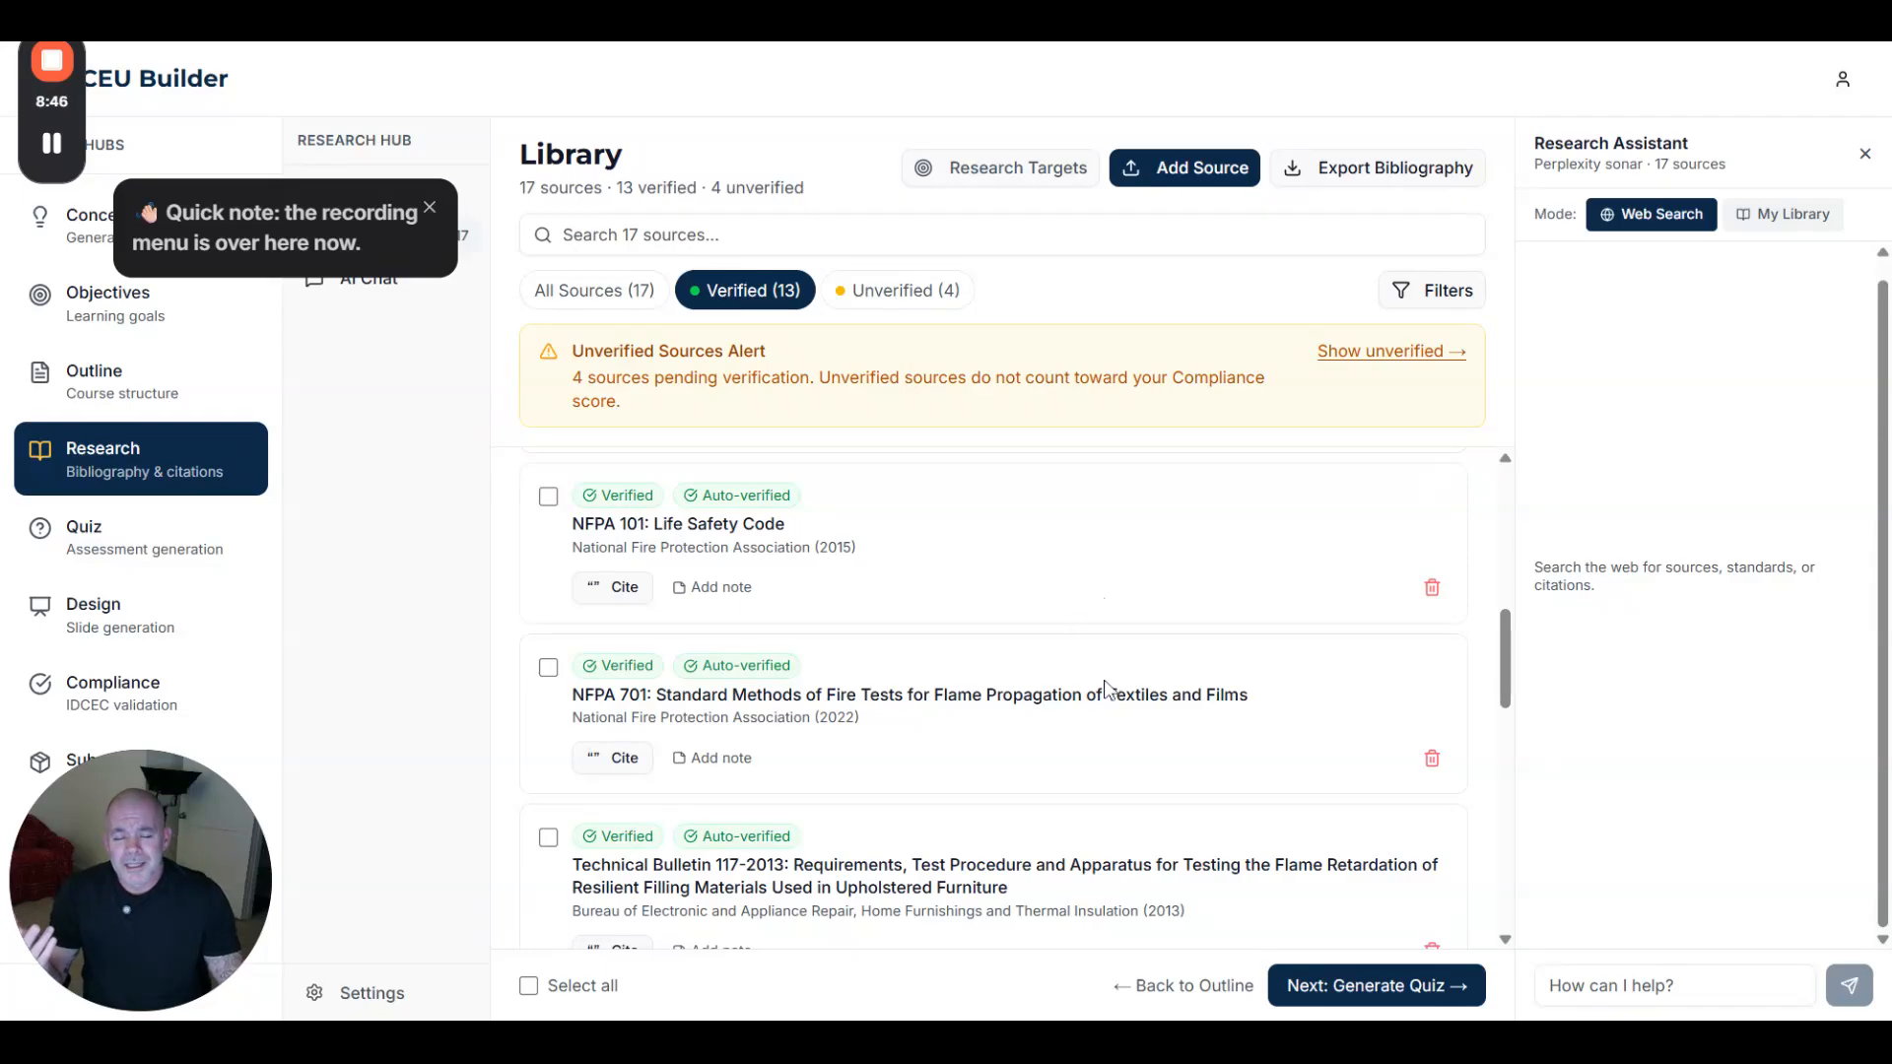
- Ask the research assistant 'give me more sources for NFPA 101' and add the [7] nfpa.org result
click(1549, 986)
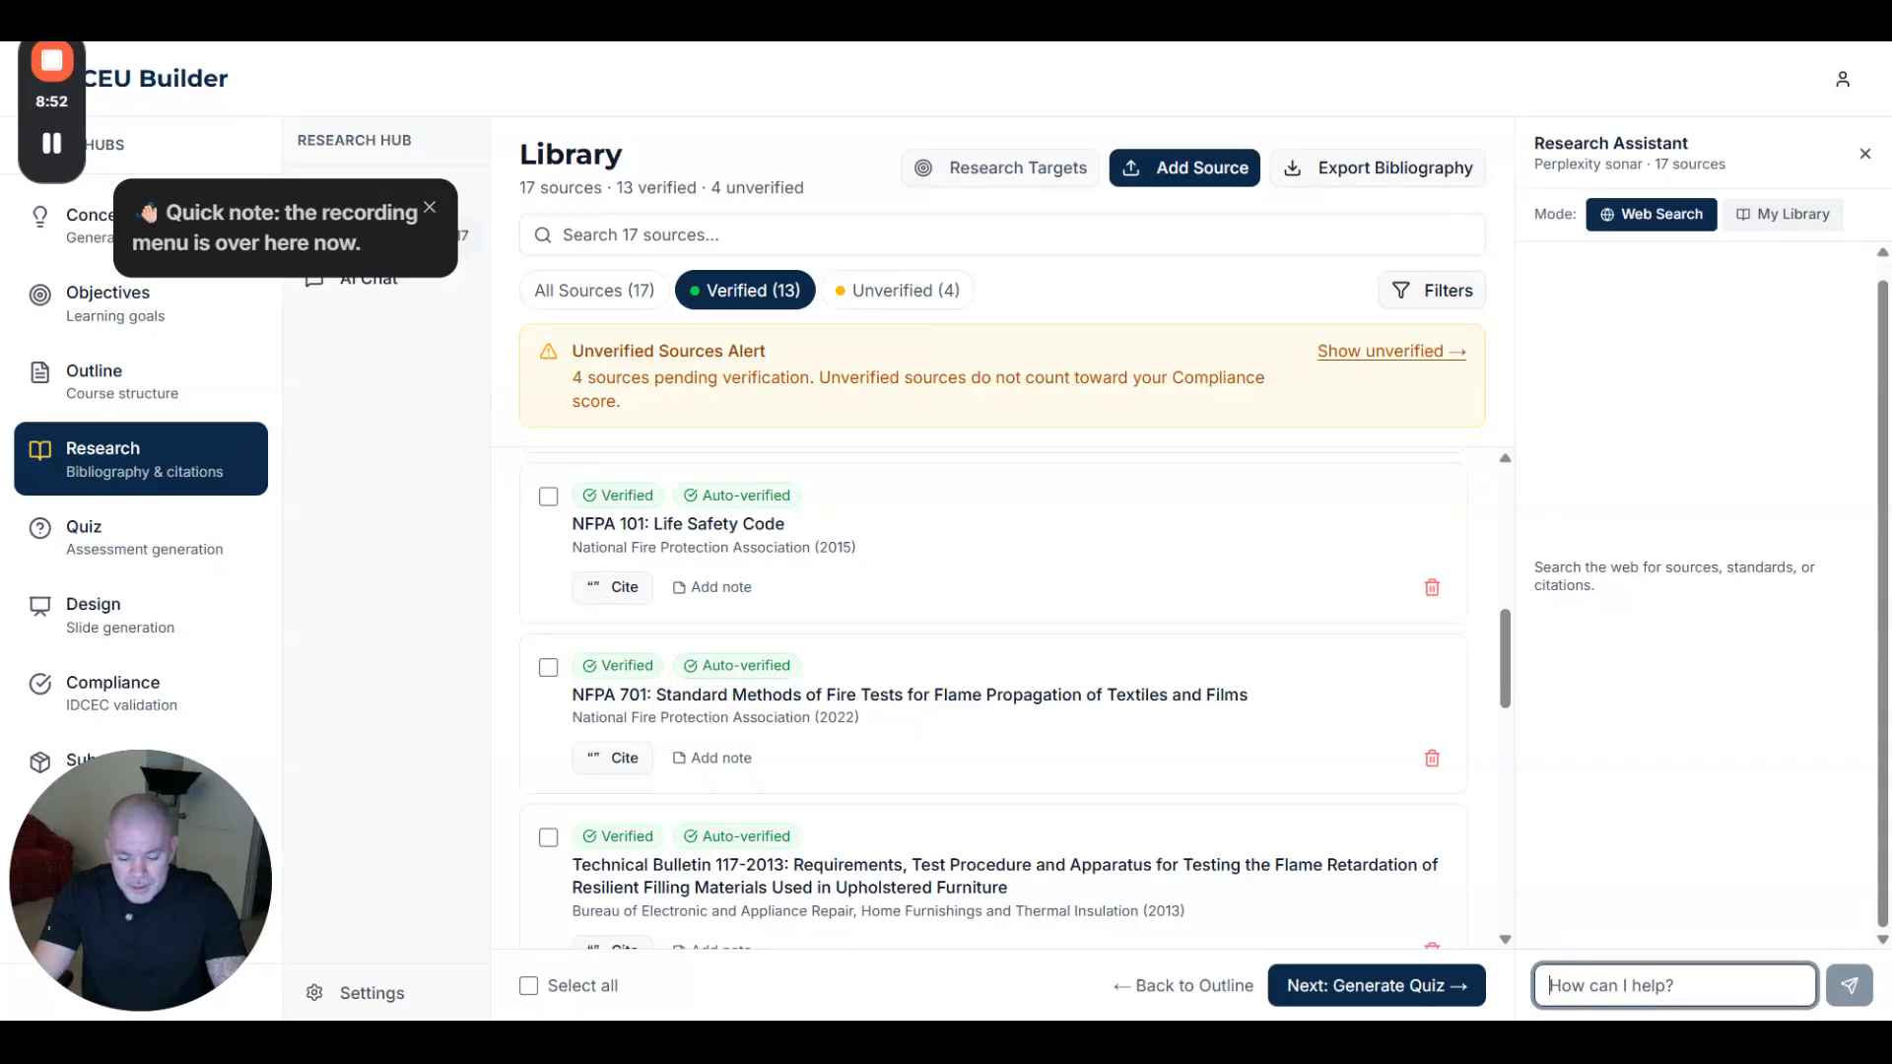
text(give me more sources for)
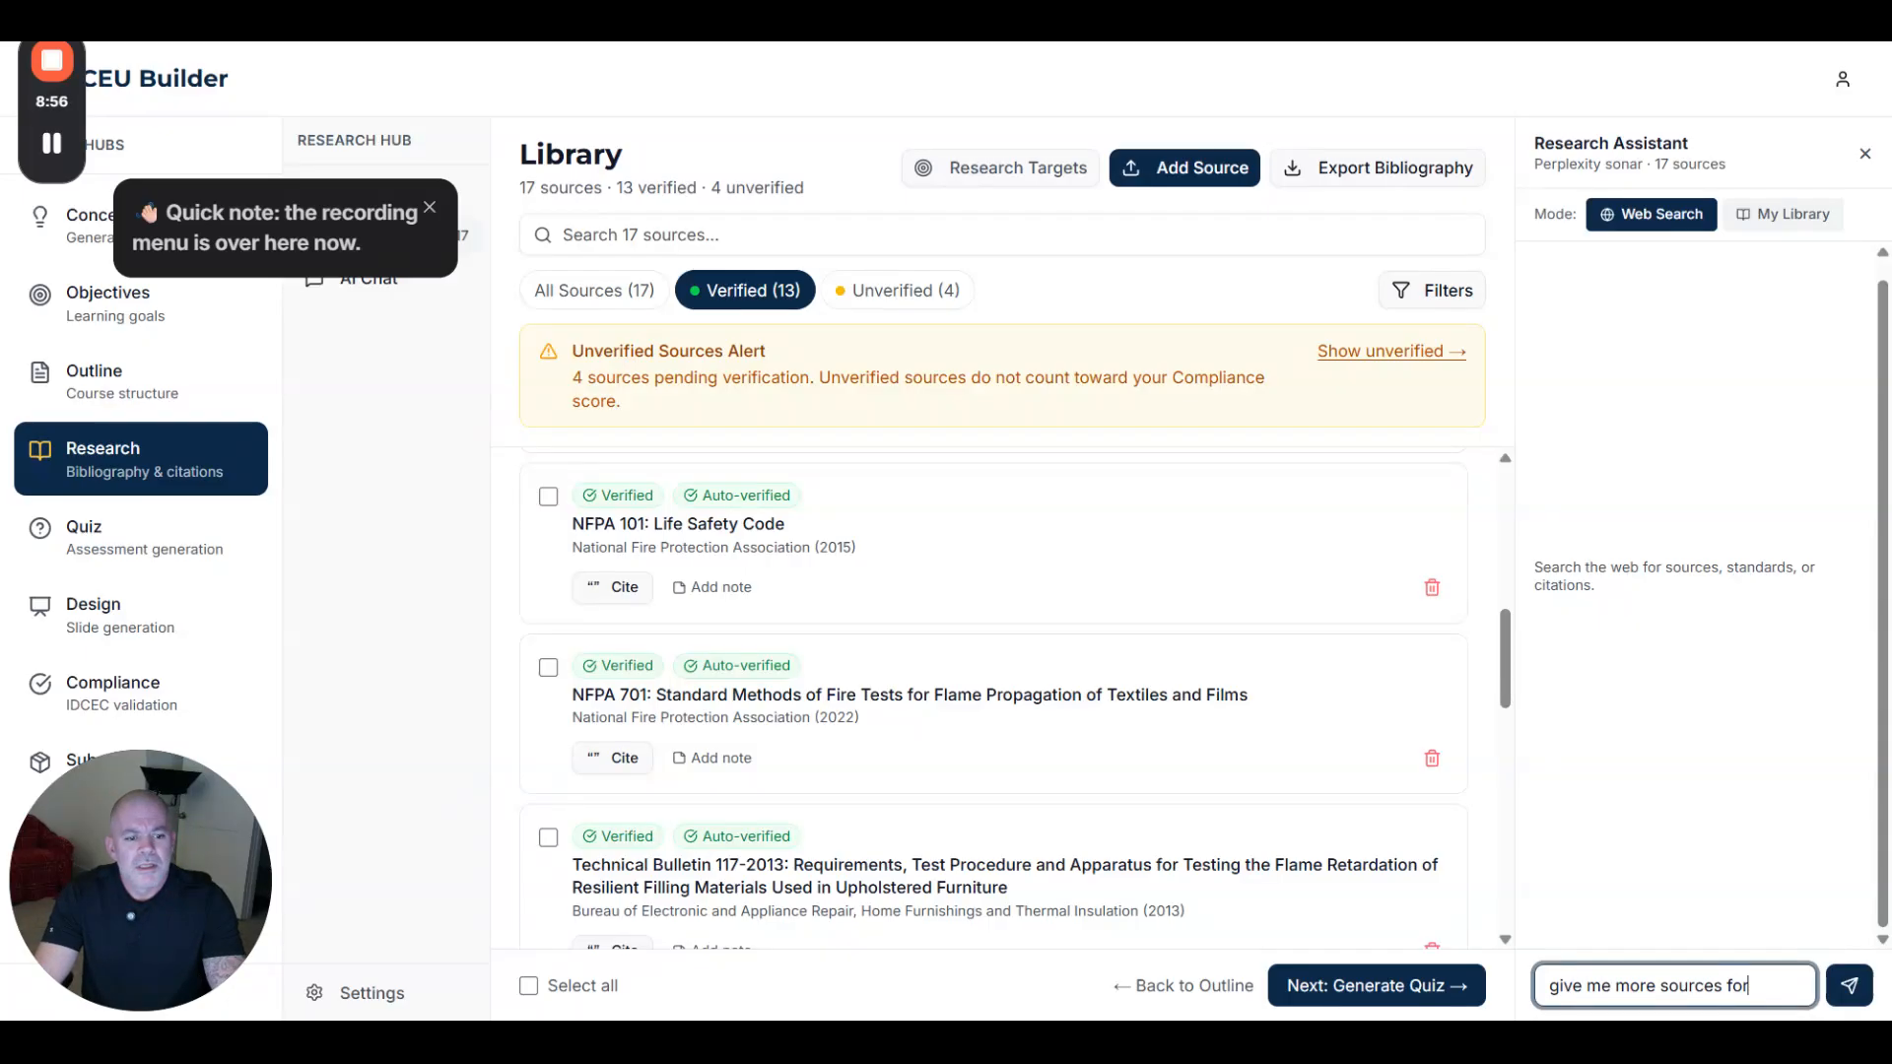
text( NF)
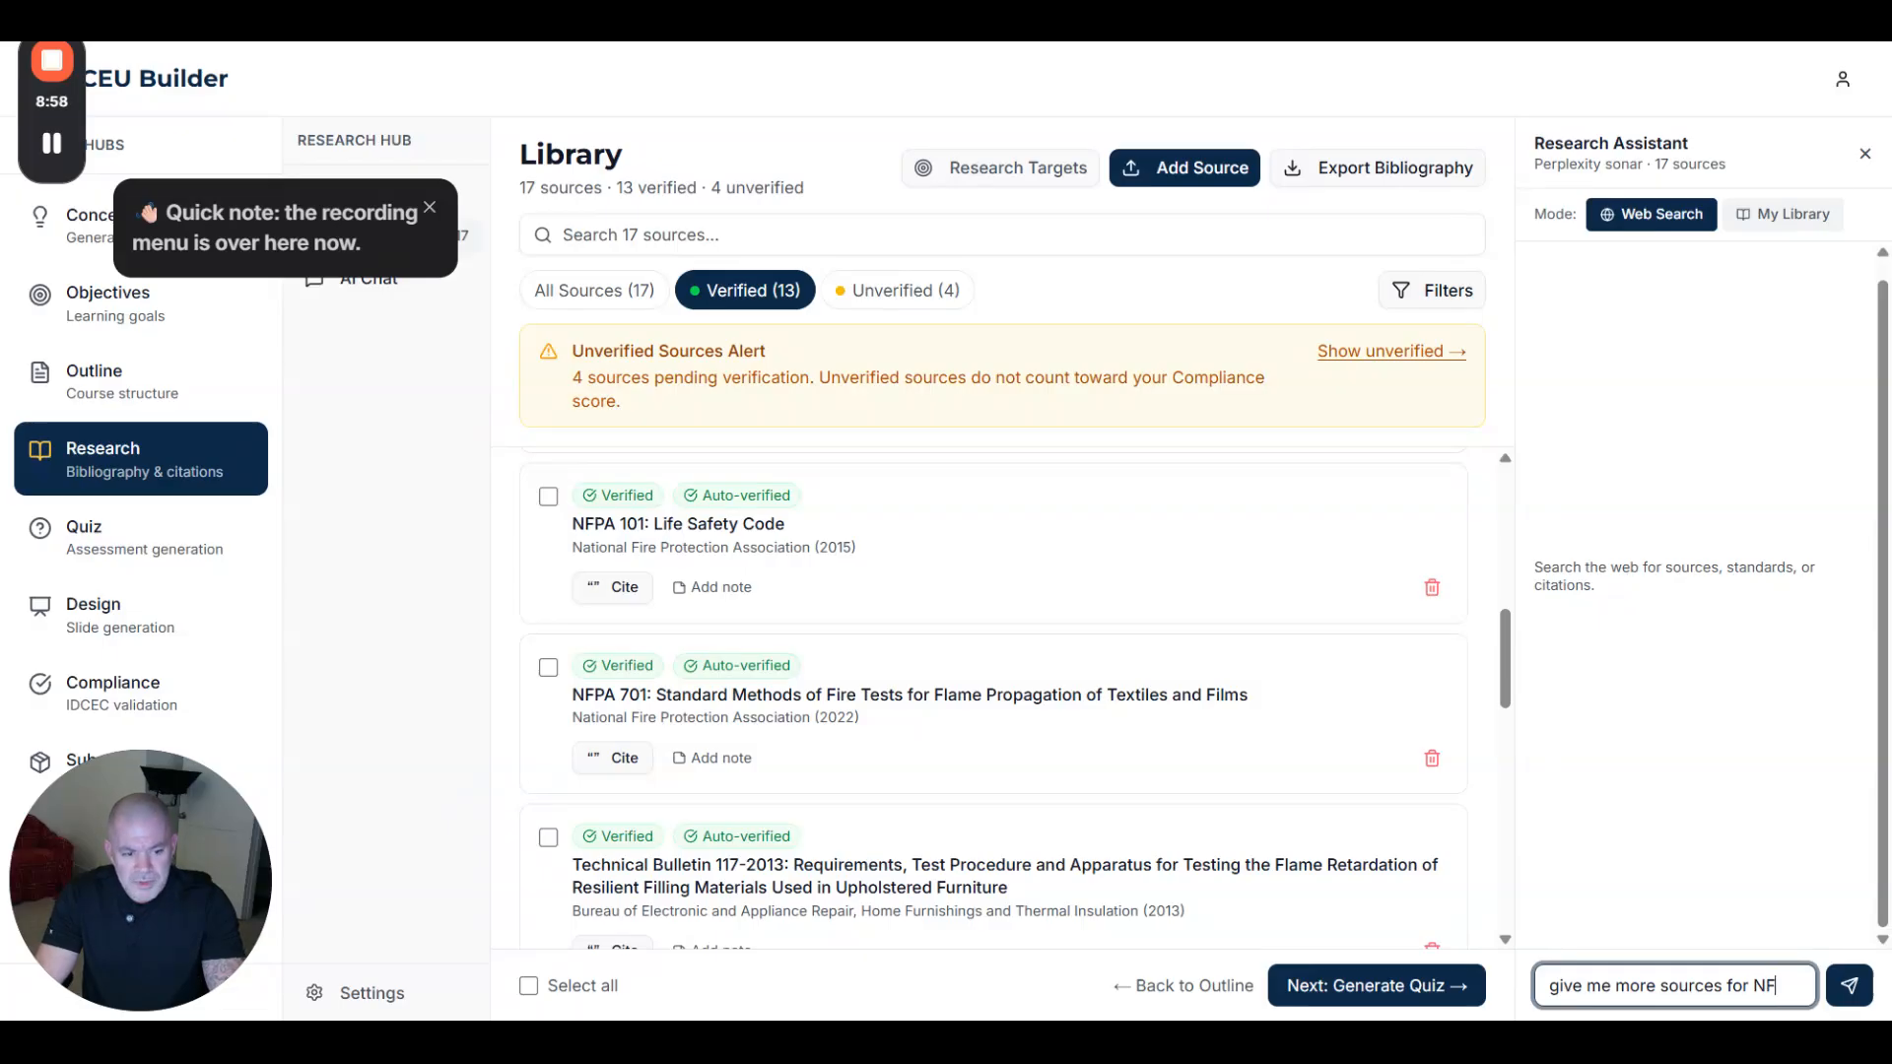
text(PA 101)
key(Return)
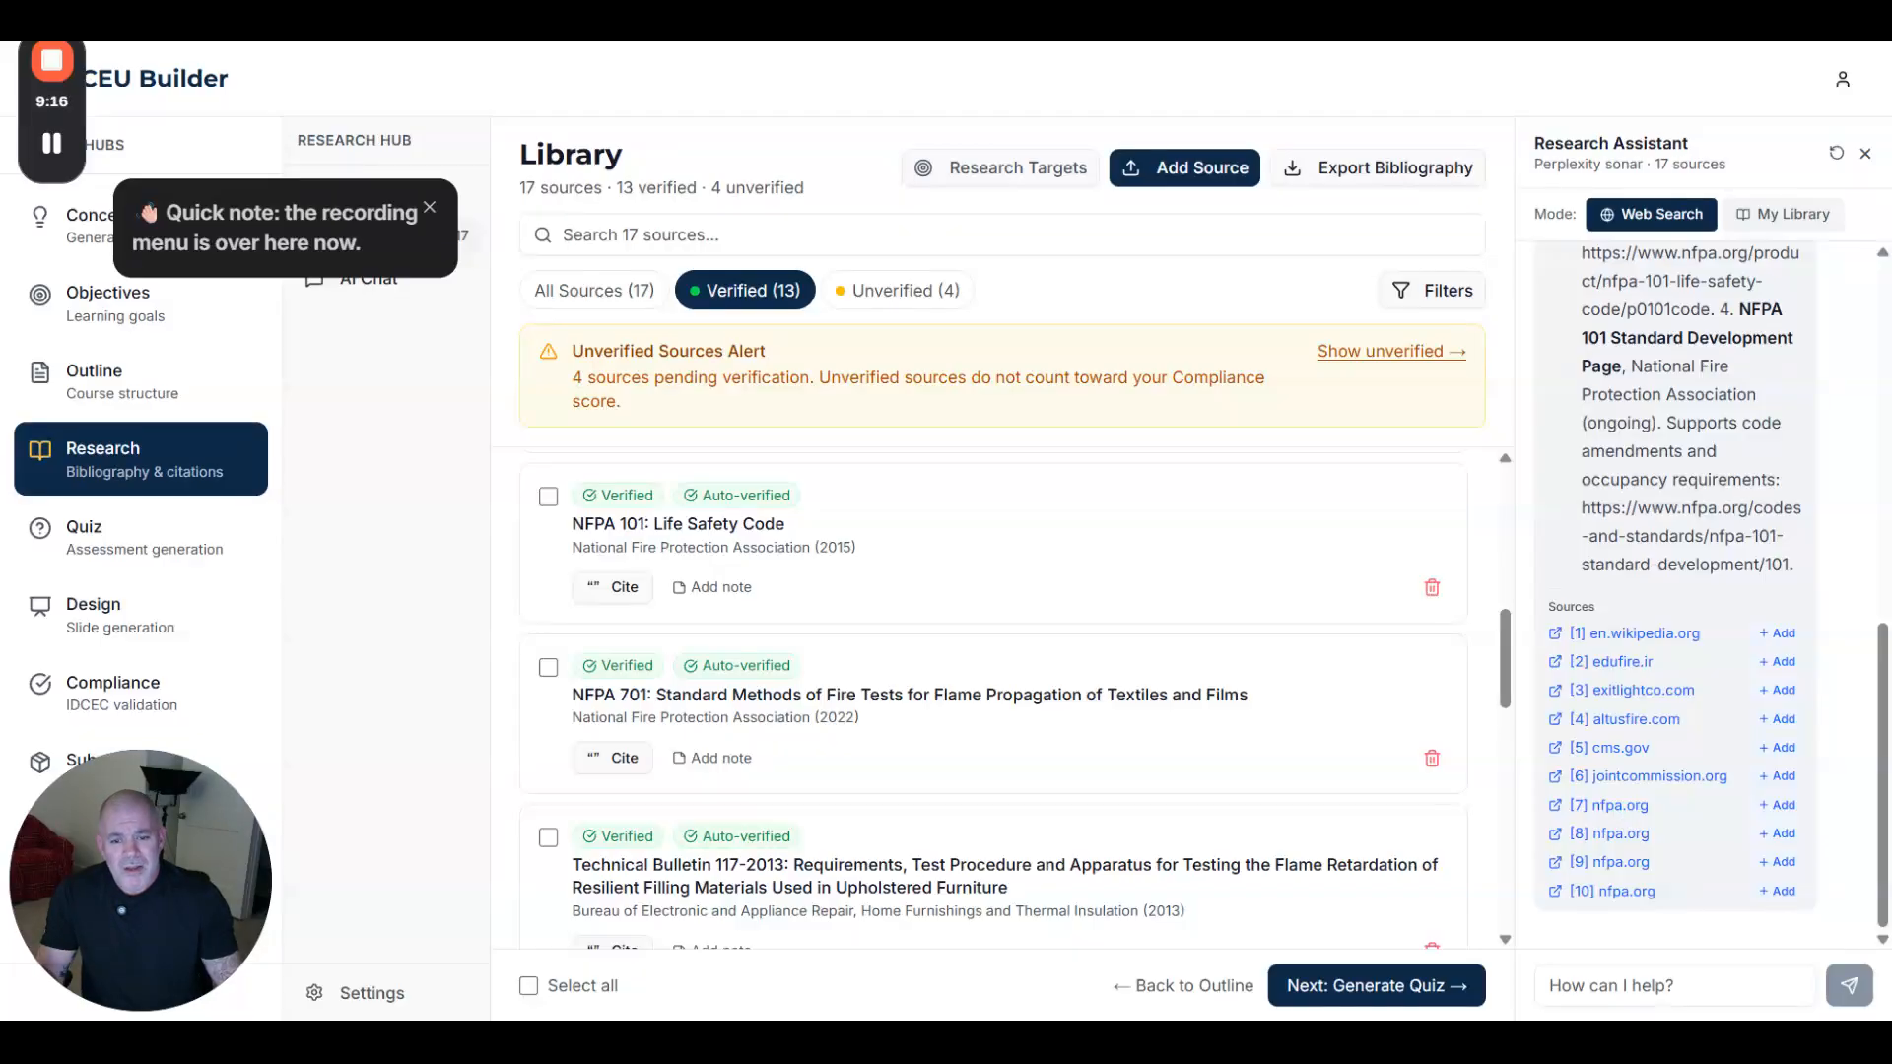
click(1778, 806)
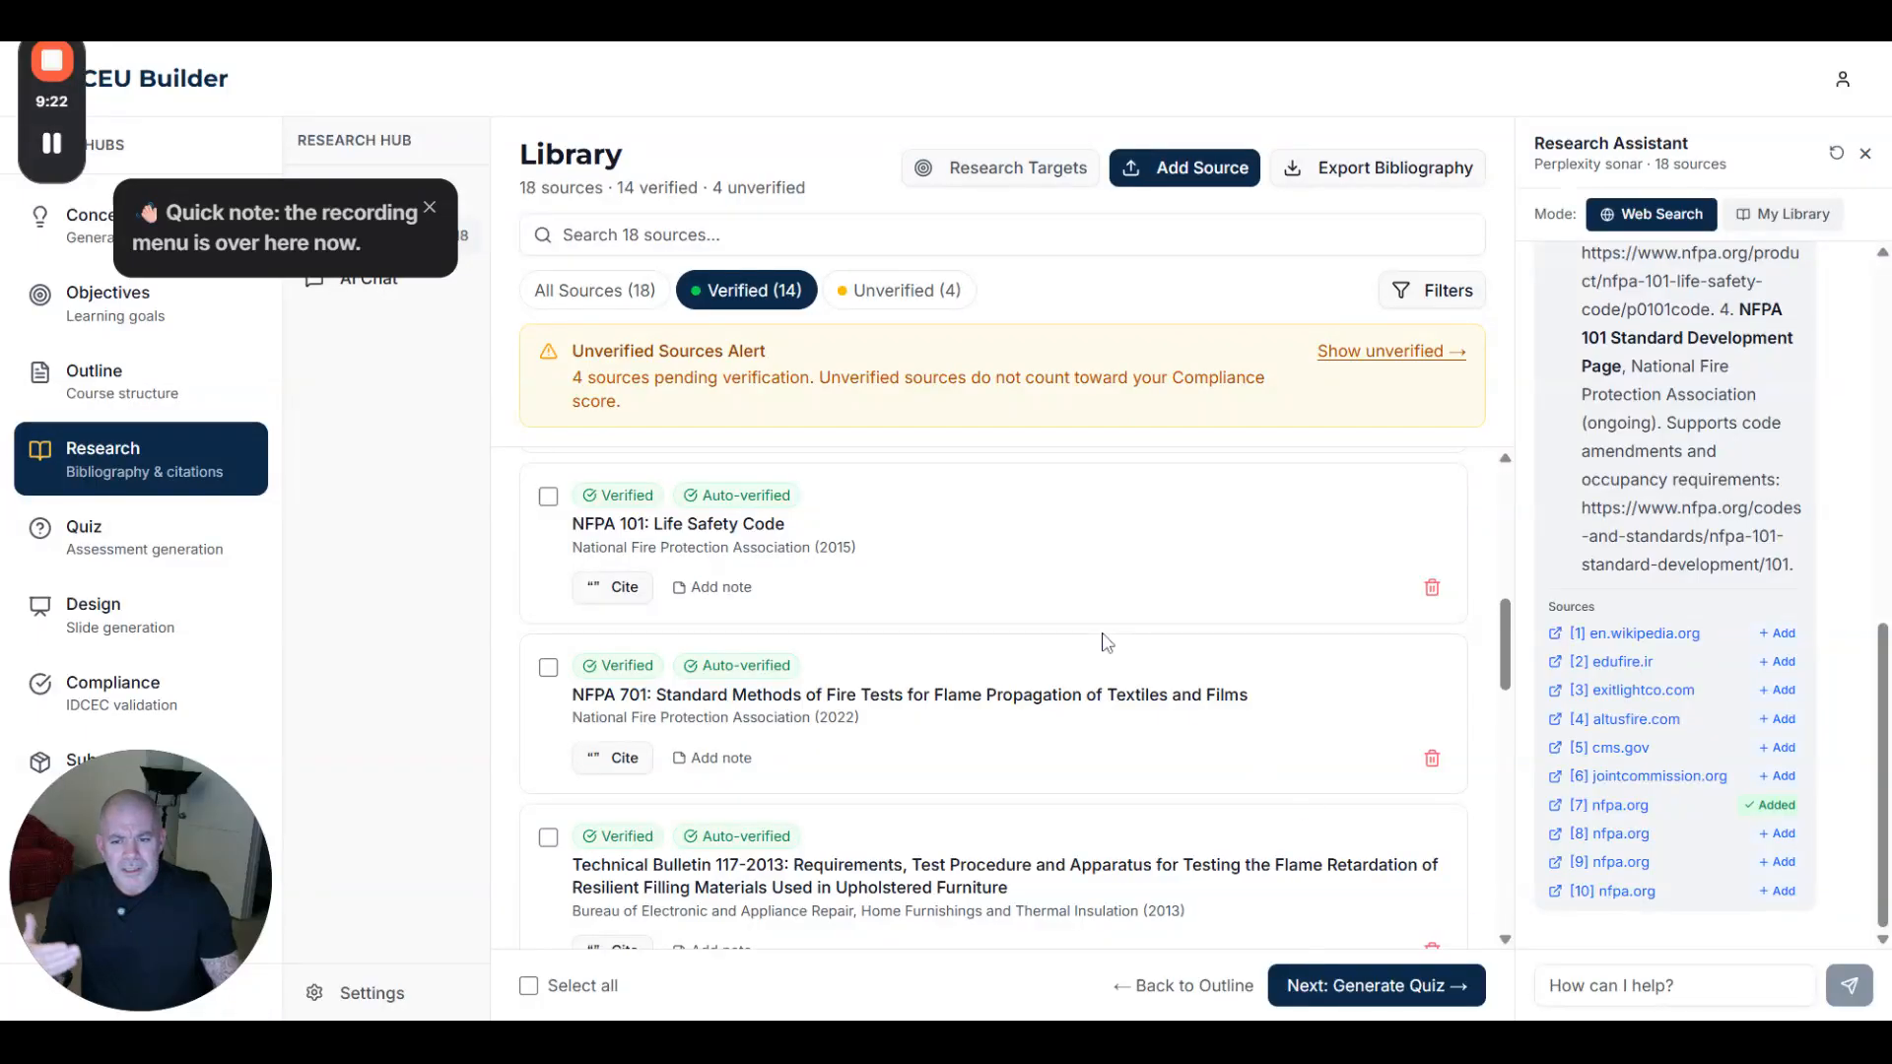
scroll(988, 667, up, 6)
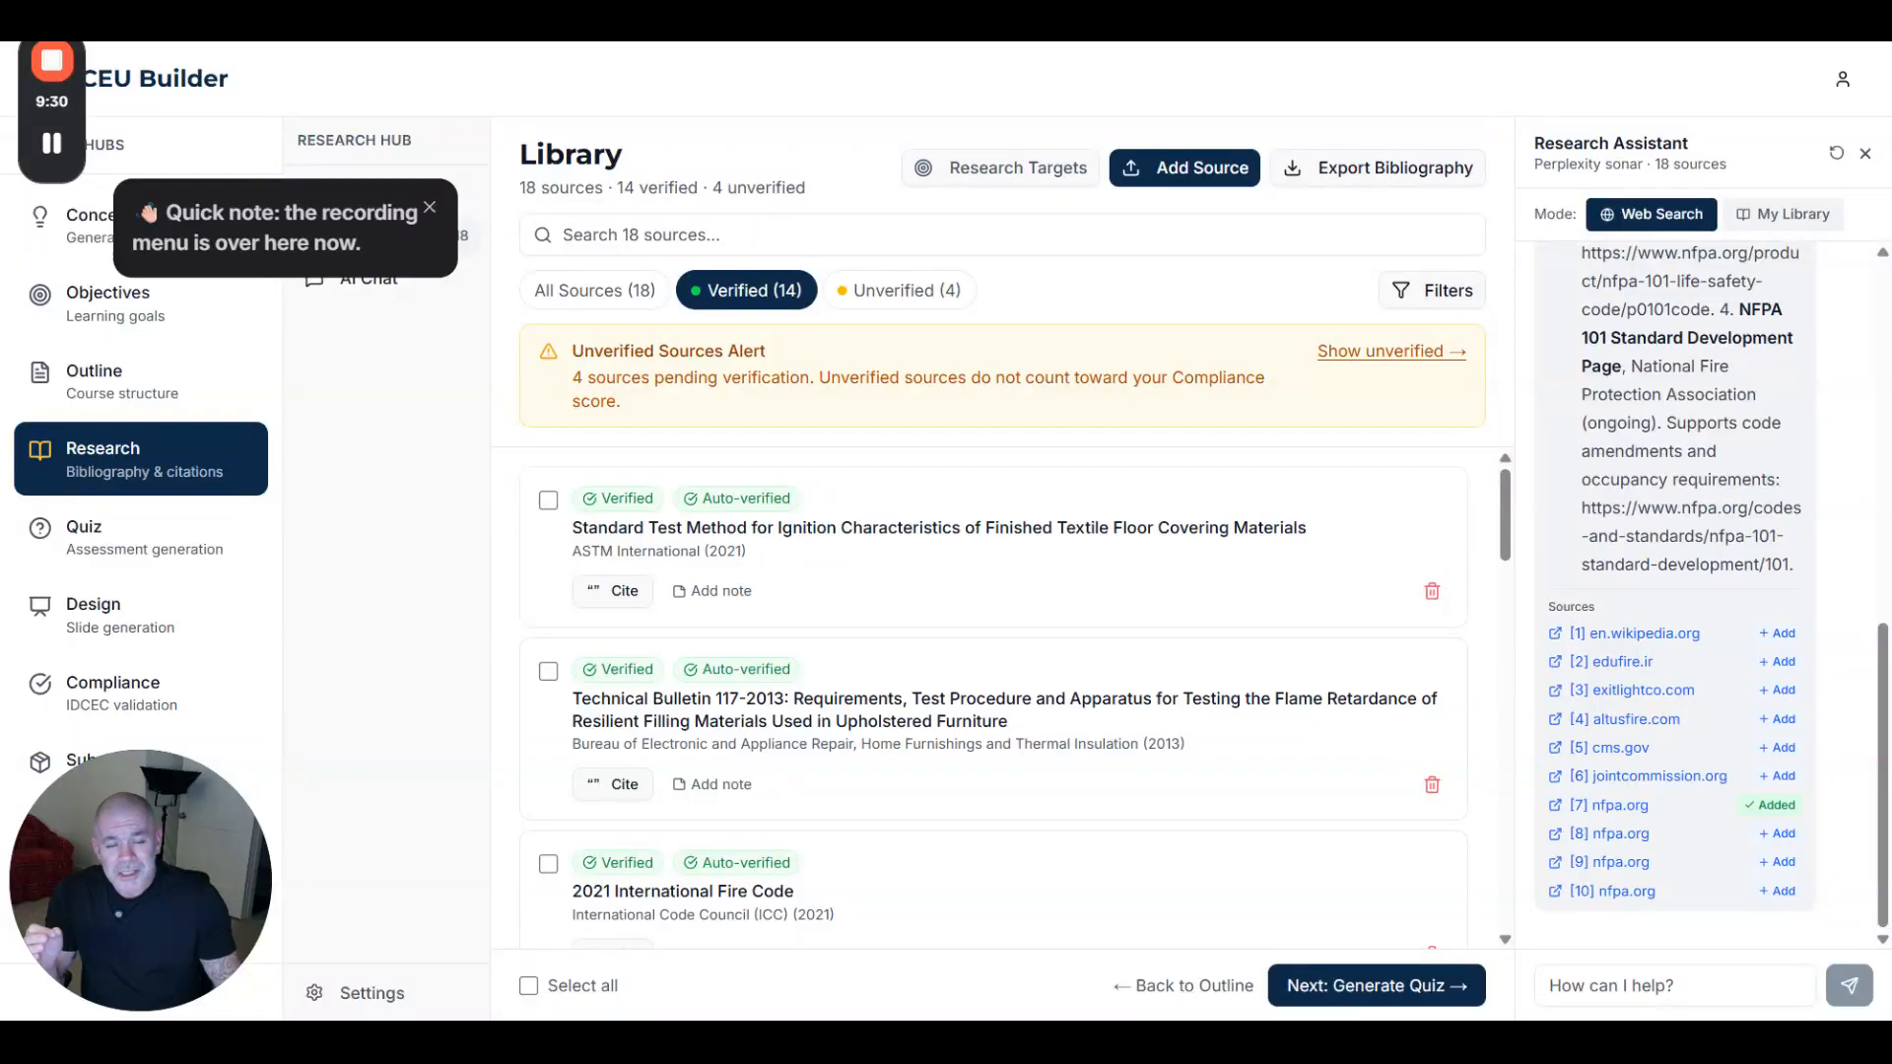
- Look over the eight research target topics, then go to the Quiz Hub at 0 of 10 questions
click(1015, 170)
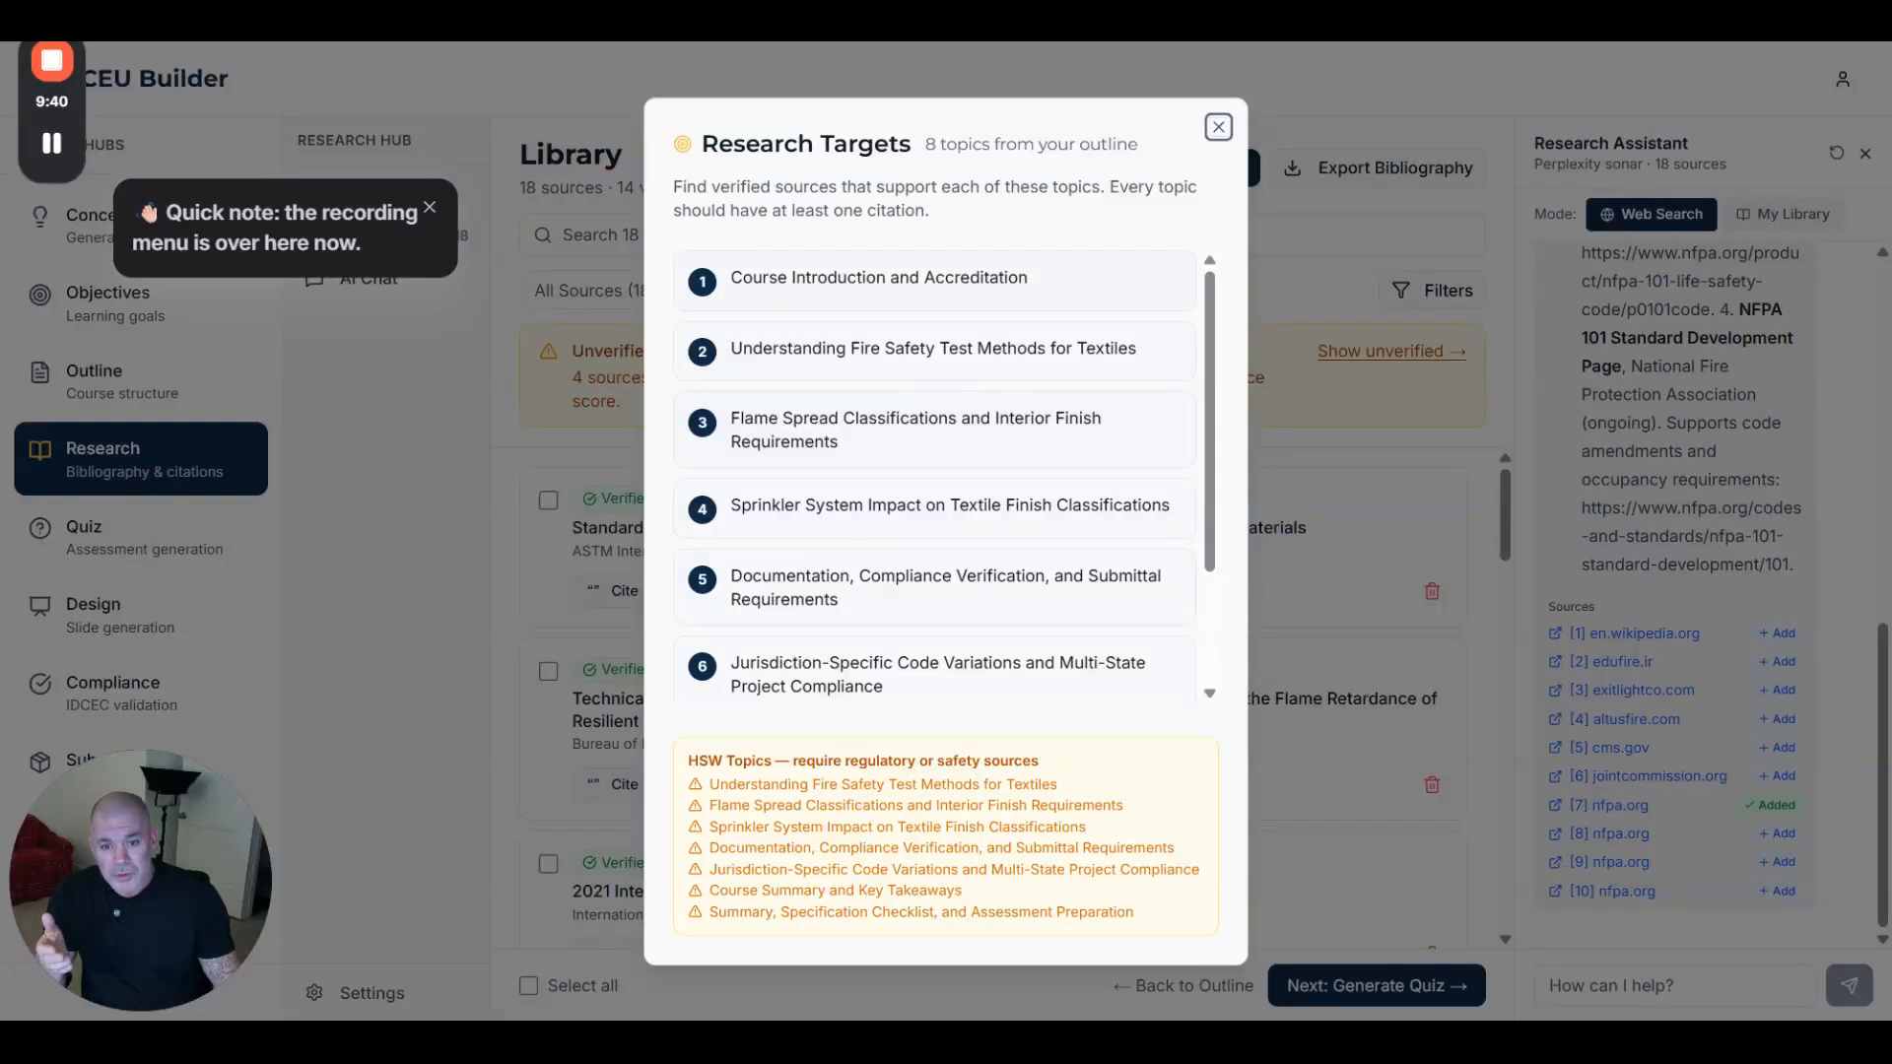
click(1219, 127)
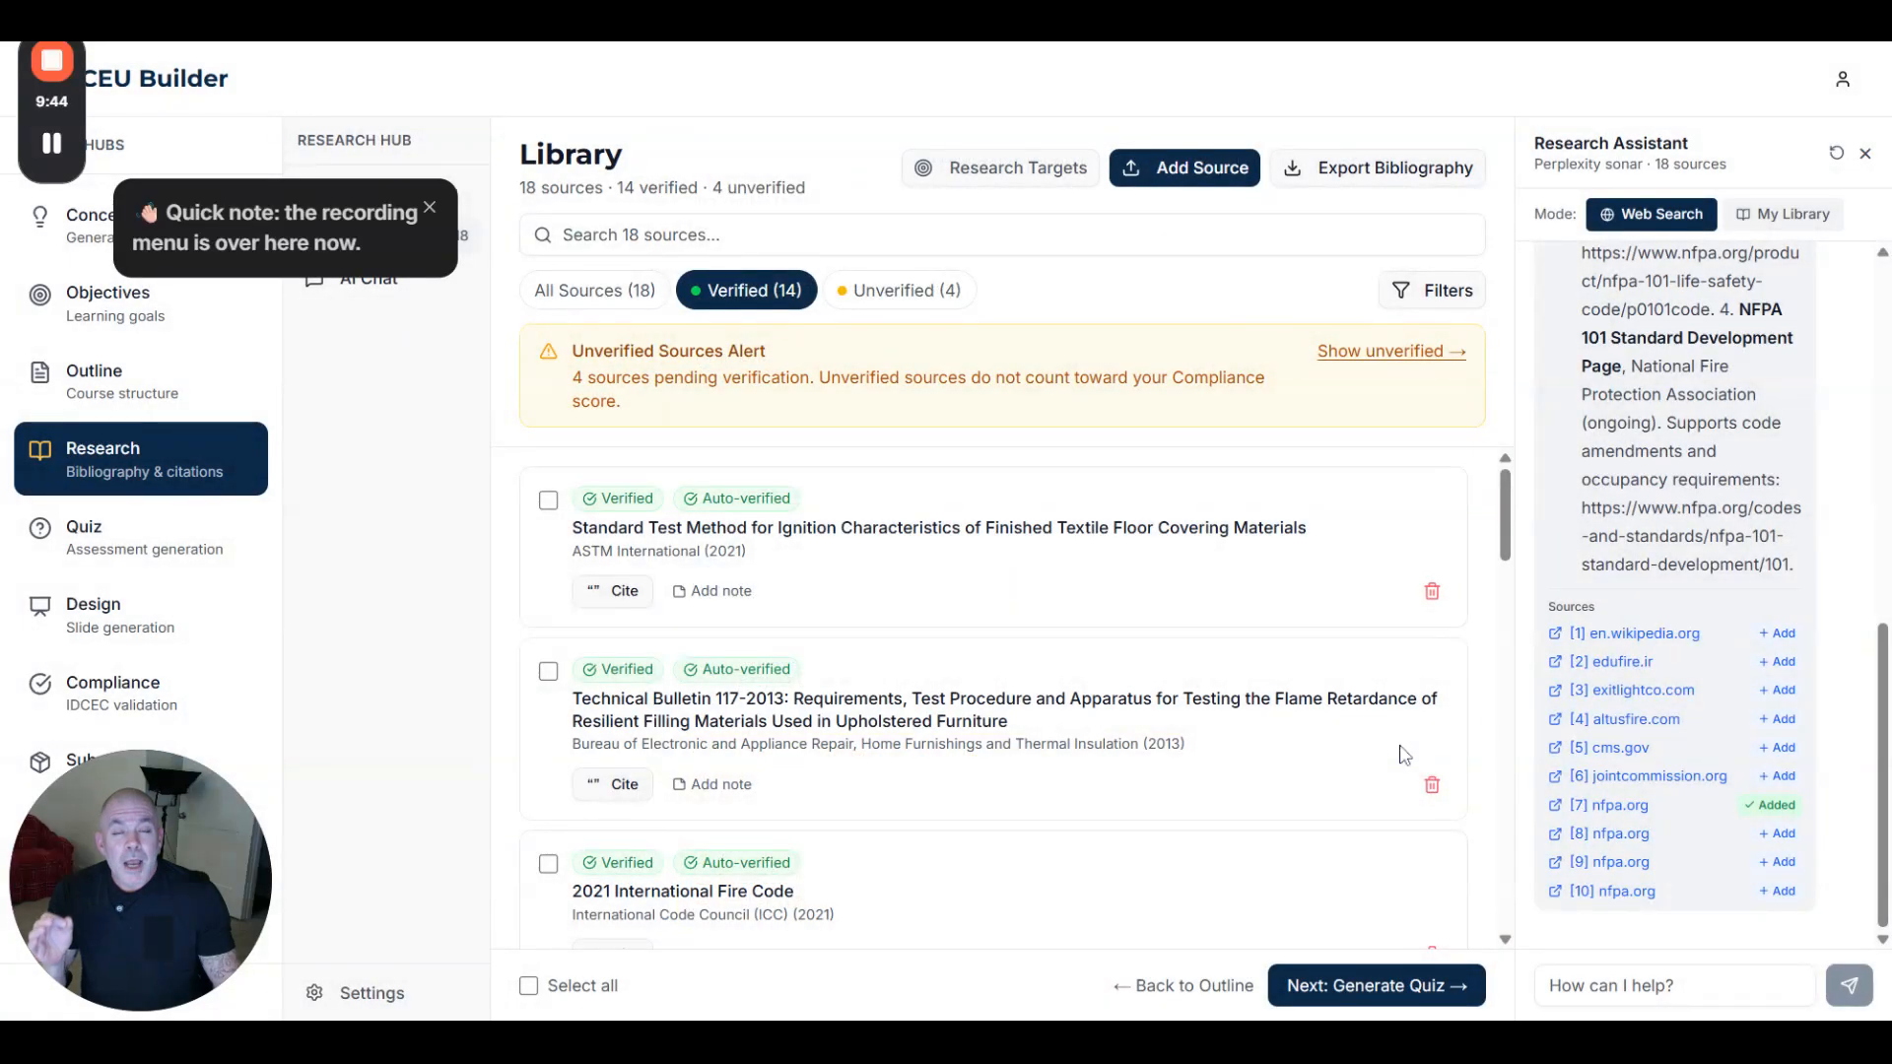
click(1369, 985)
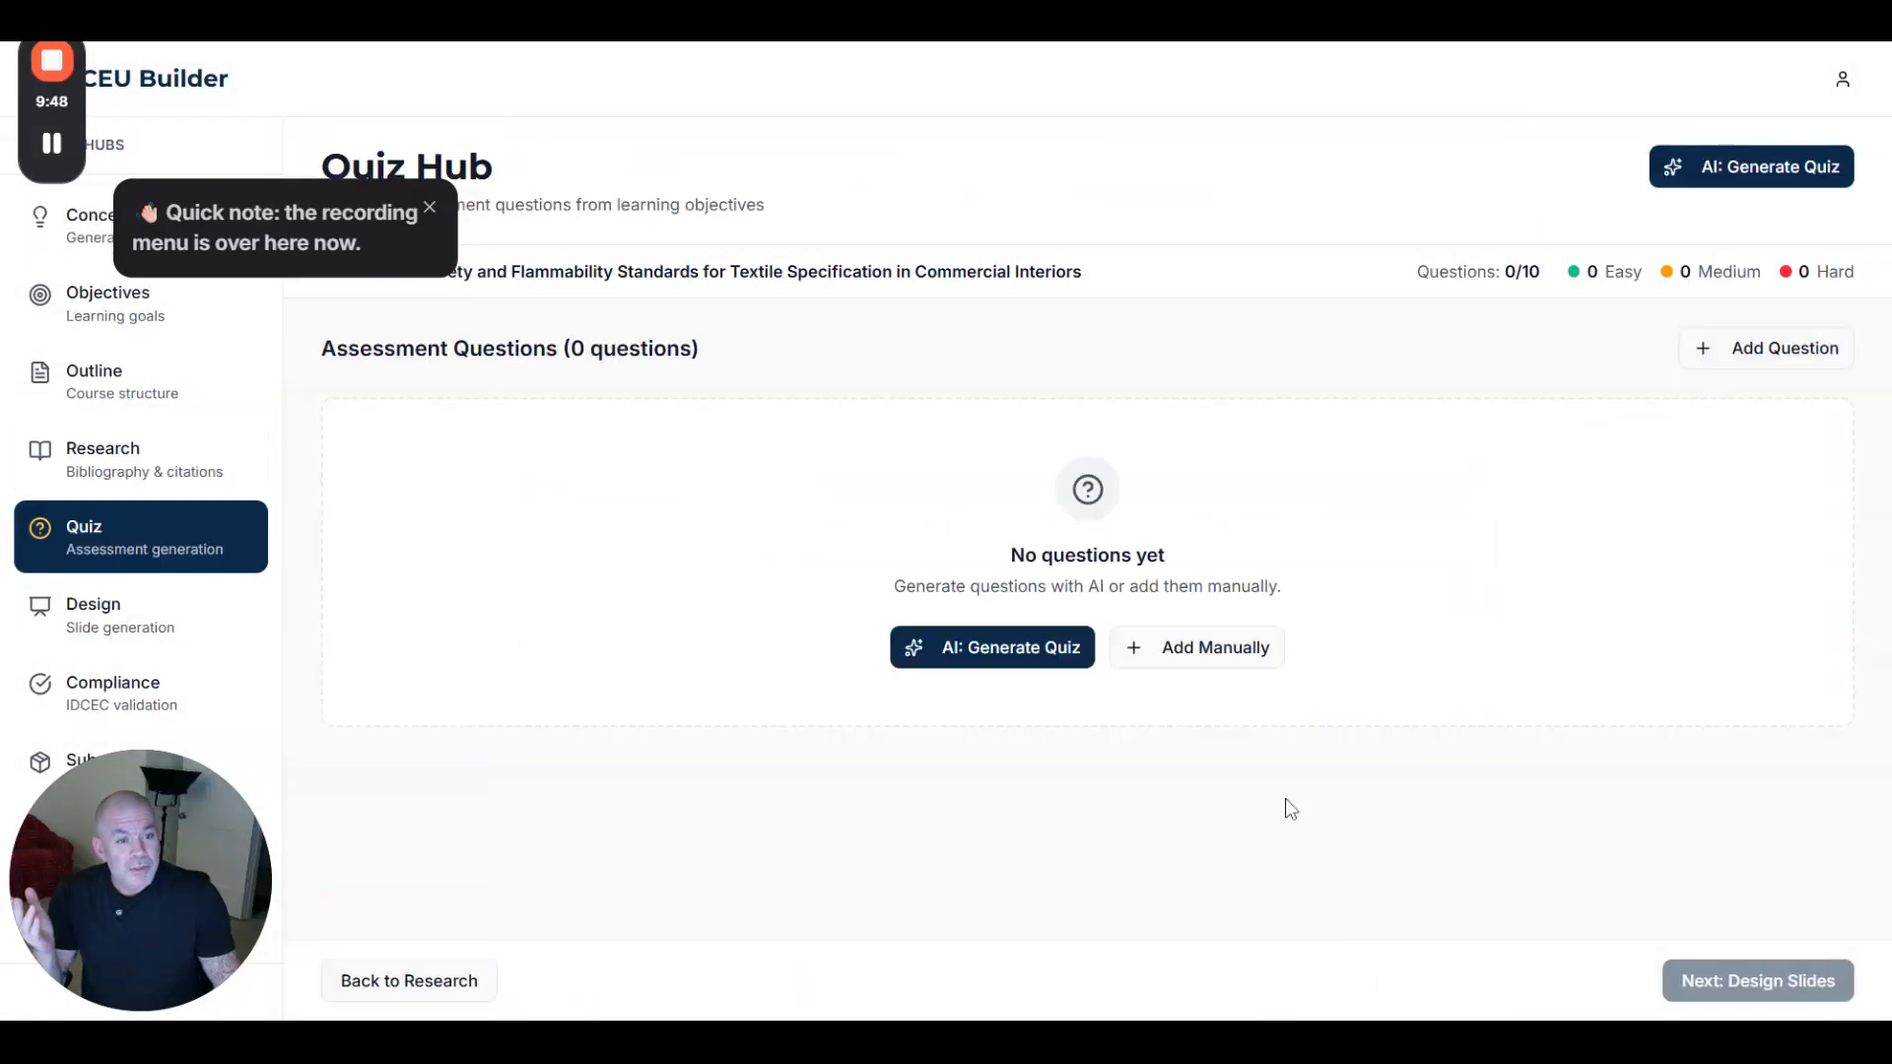
- Generate 10 AI quiz questions (4 easy, 4 medium, 2 hard), add them all, and go to the Design Hub
click(985, 642)
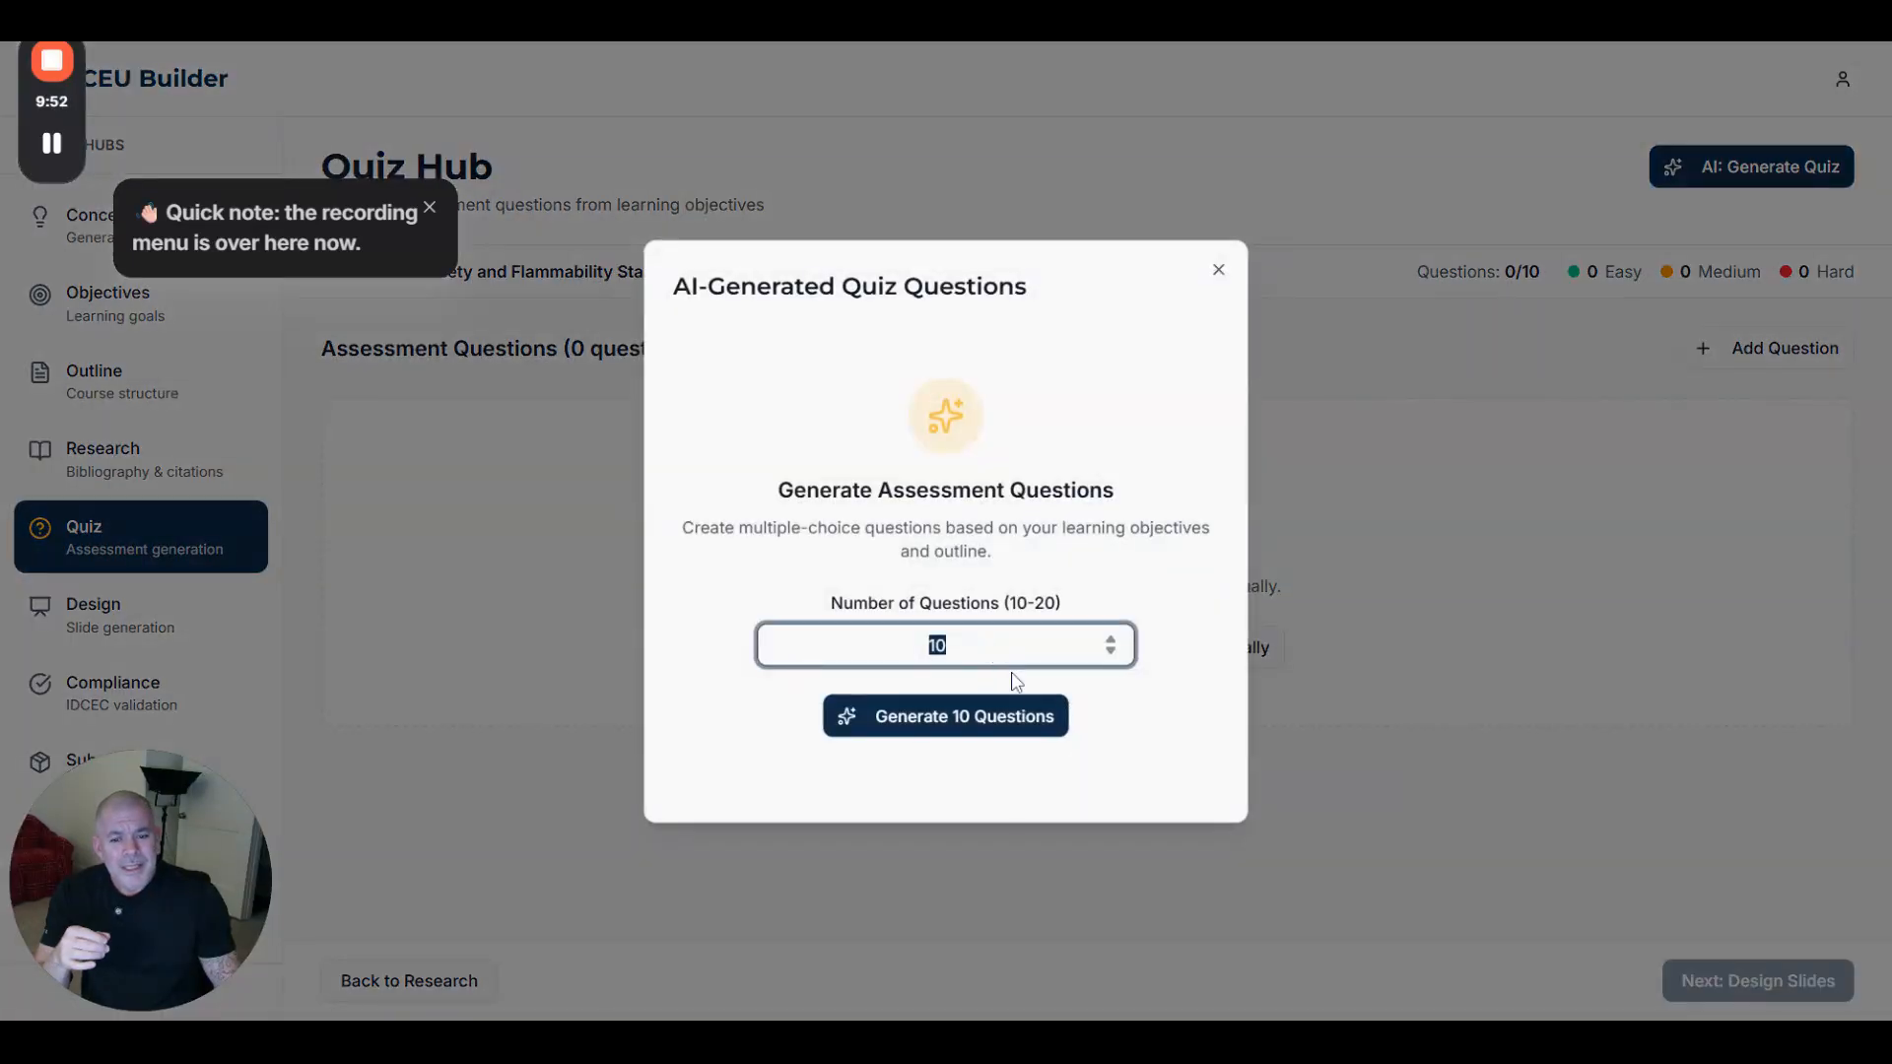
click(982, 727)
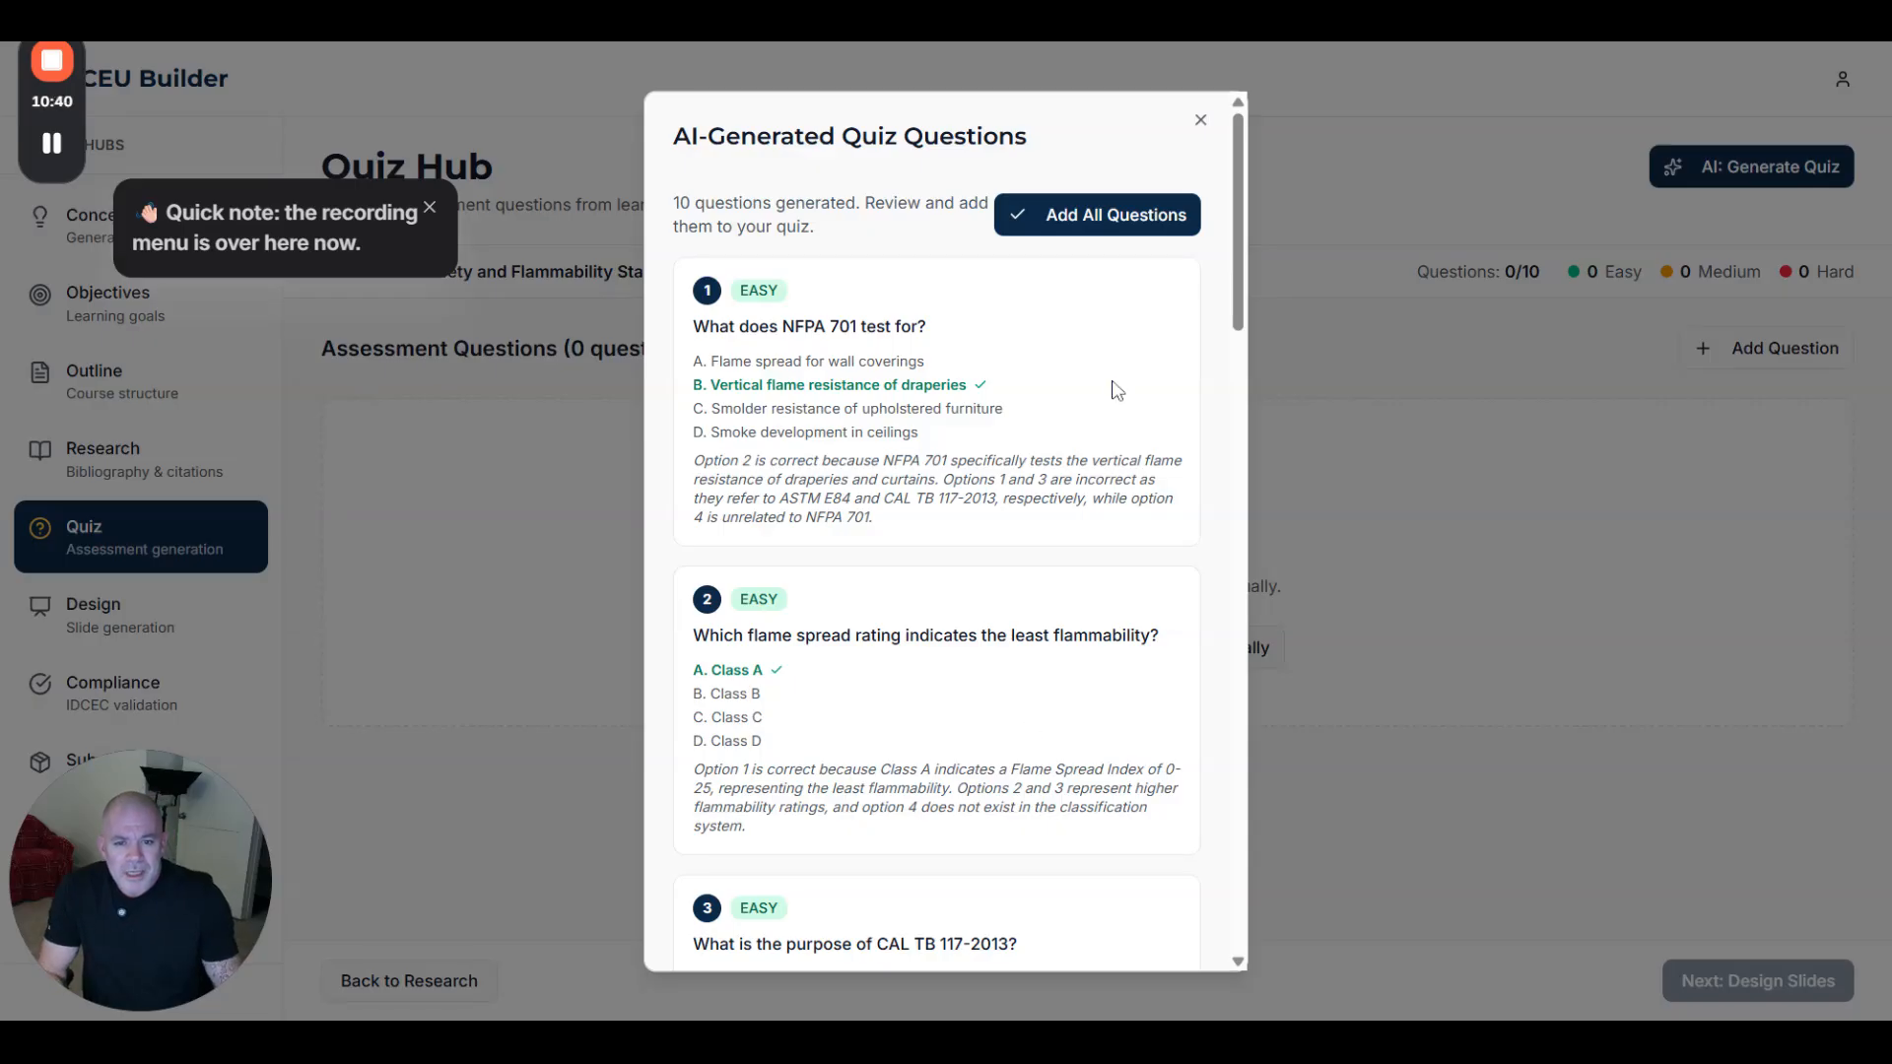
click(1121, 224)
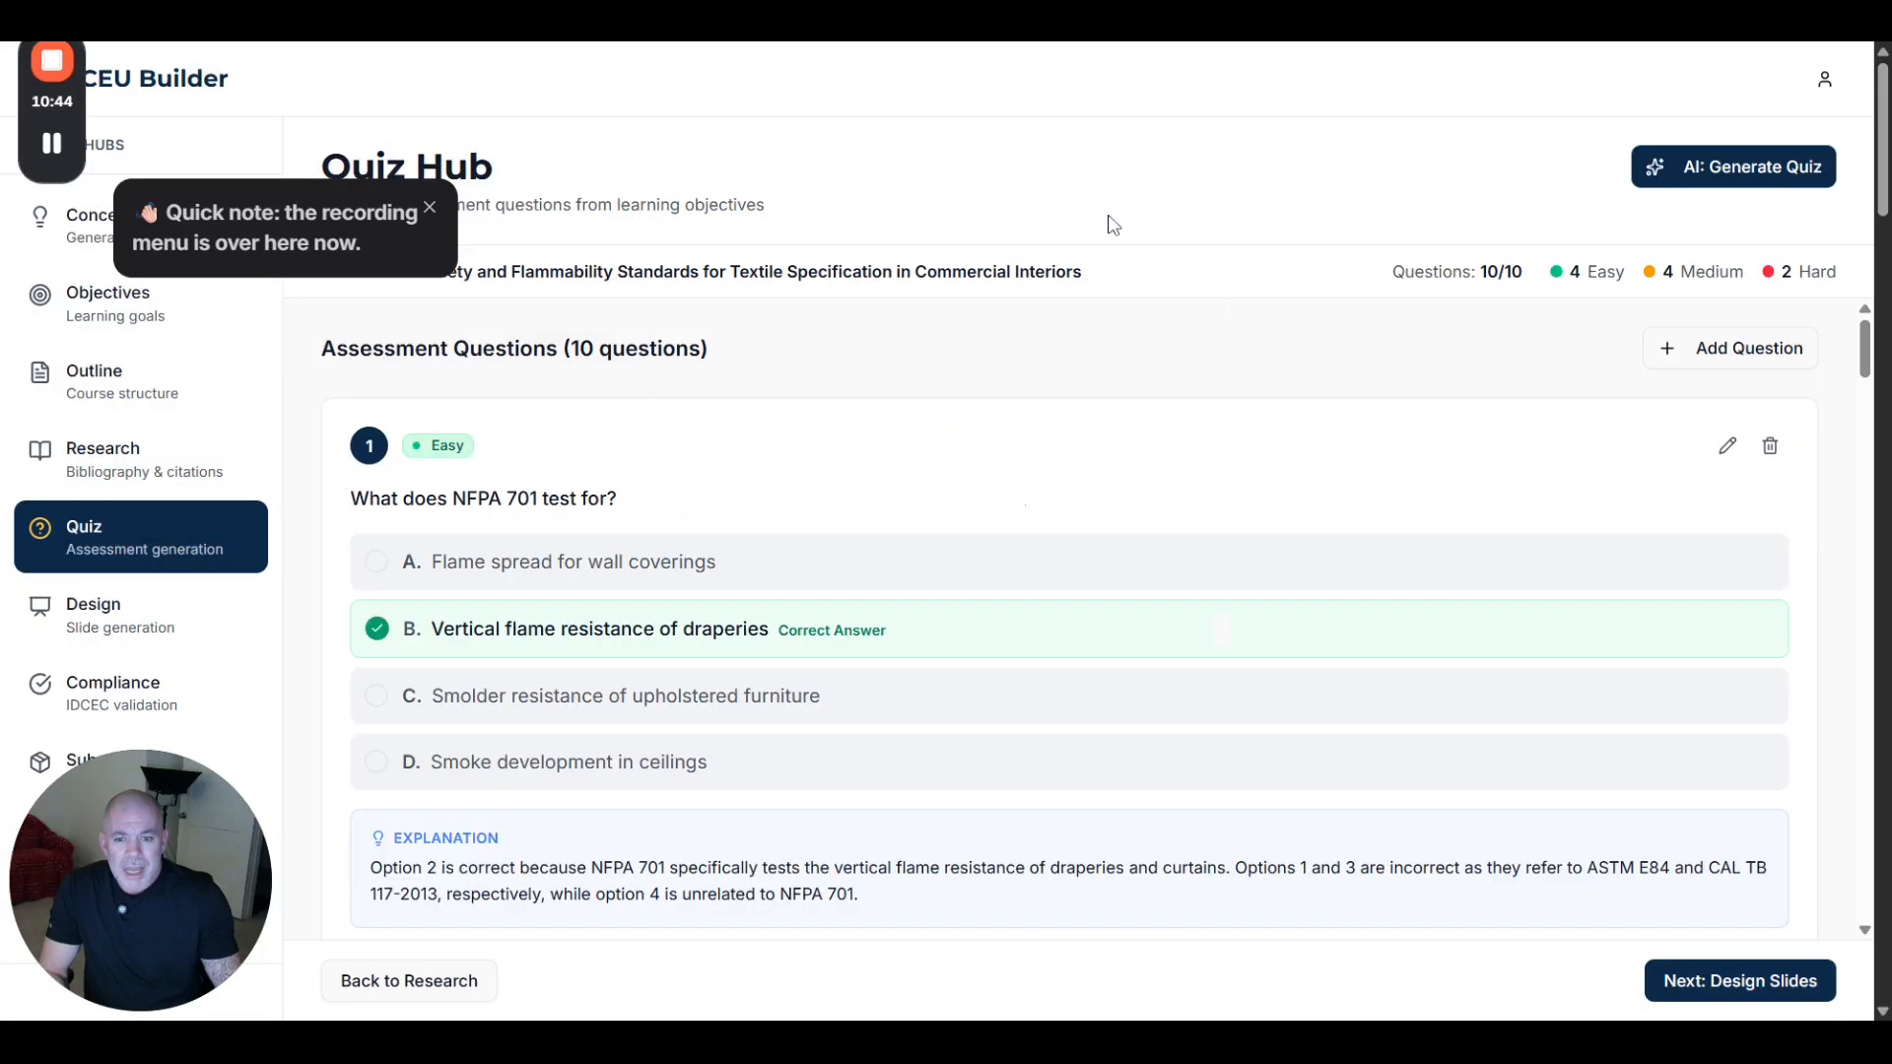
scroll(1025, 507, down, 5)
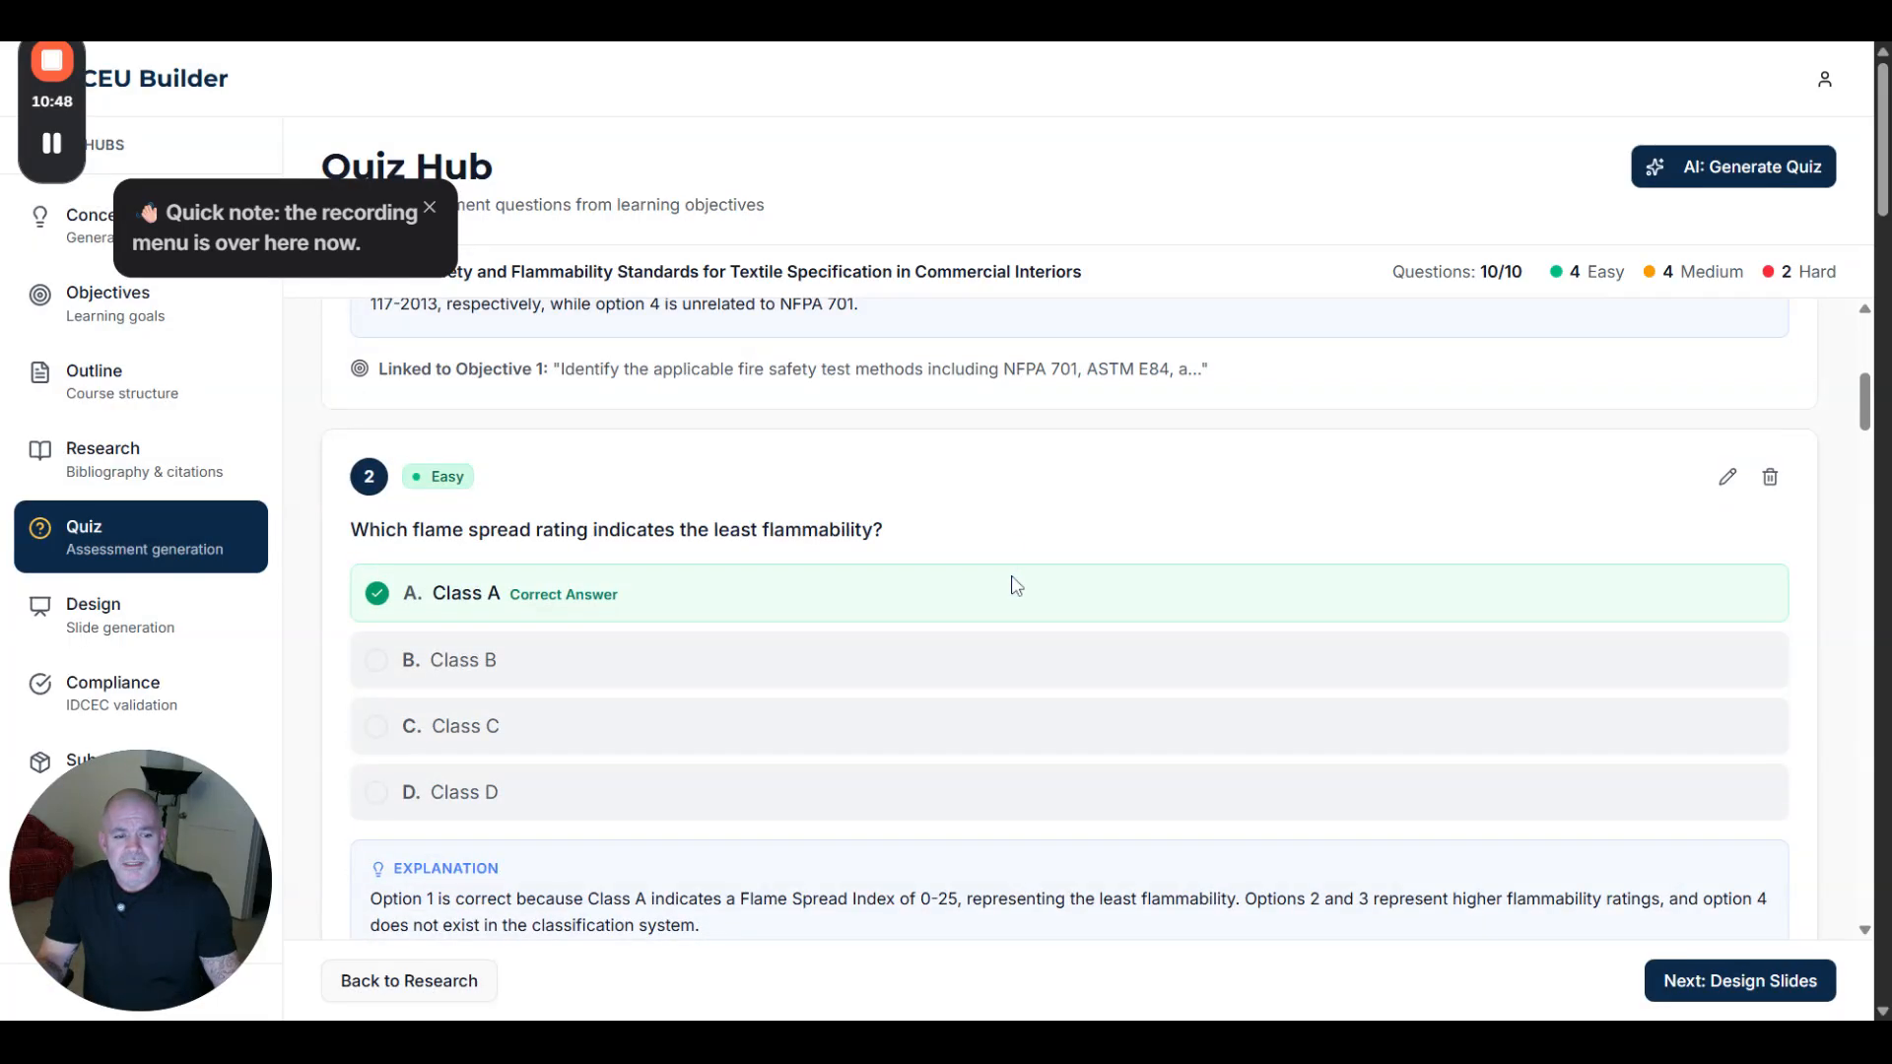
click(1724, 975)
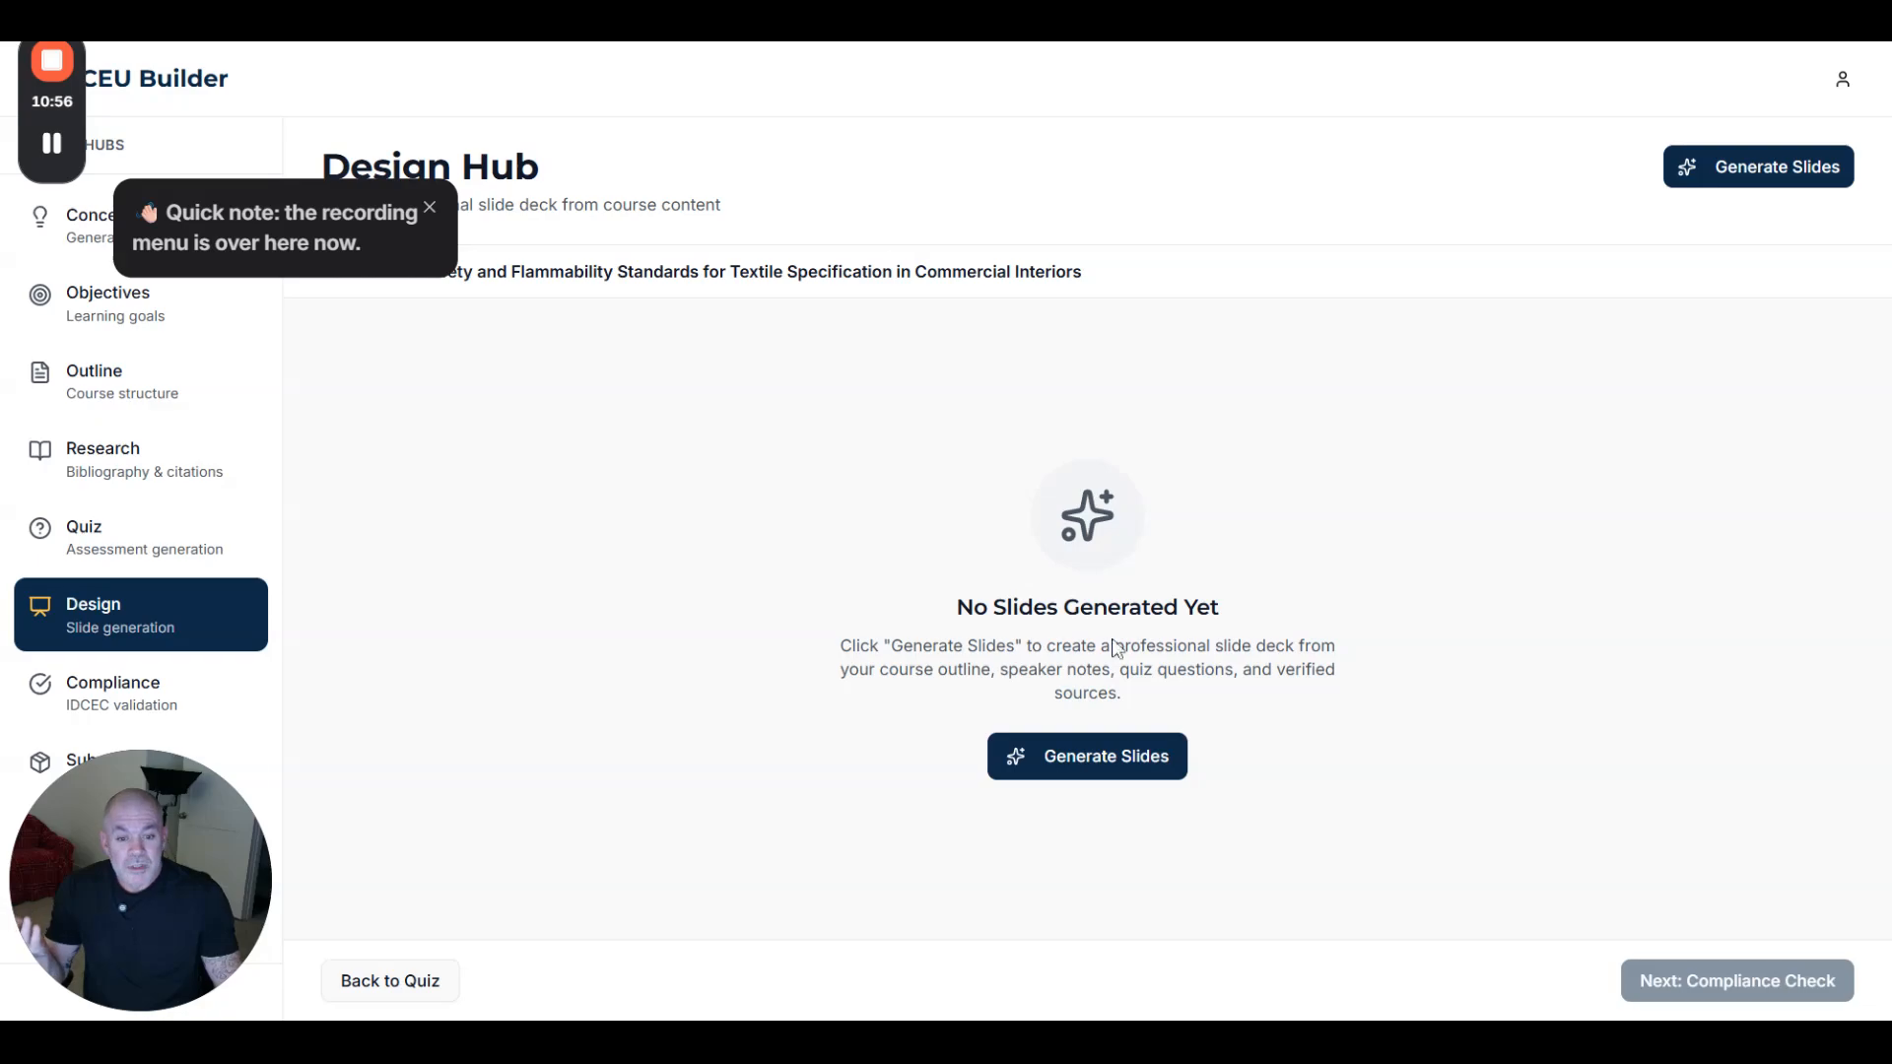
- Build the 44-slide deck and bring up the Compliance Hub showing a 94% approval score
click(1060, 755)
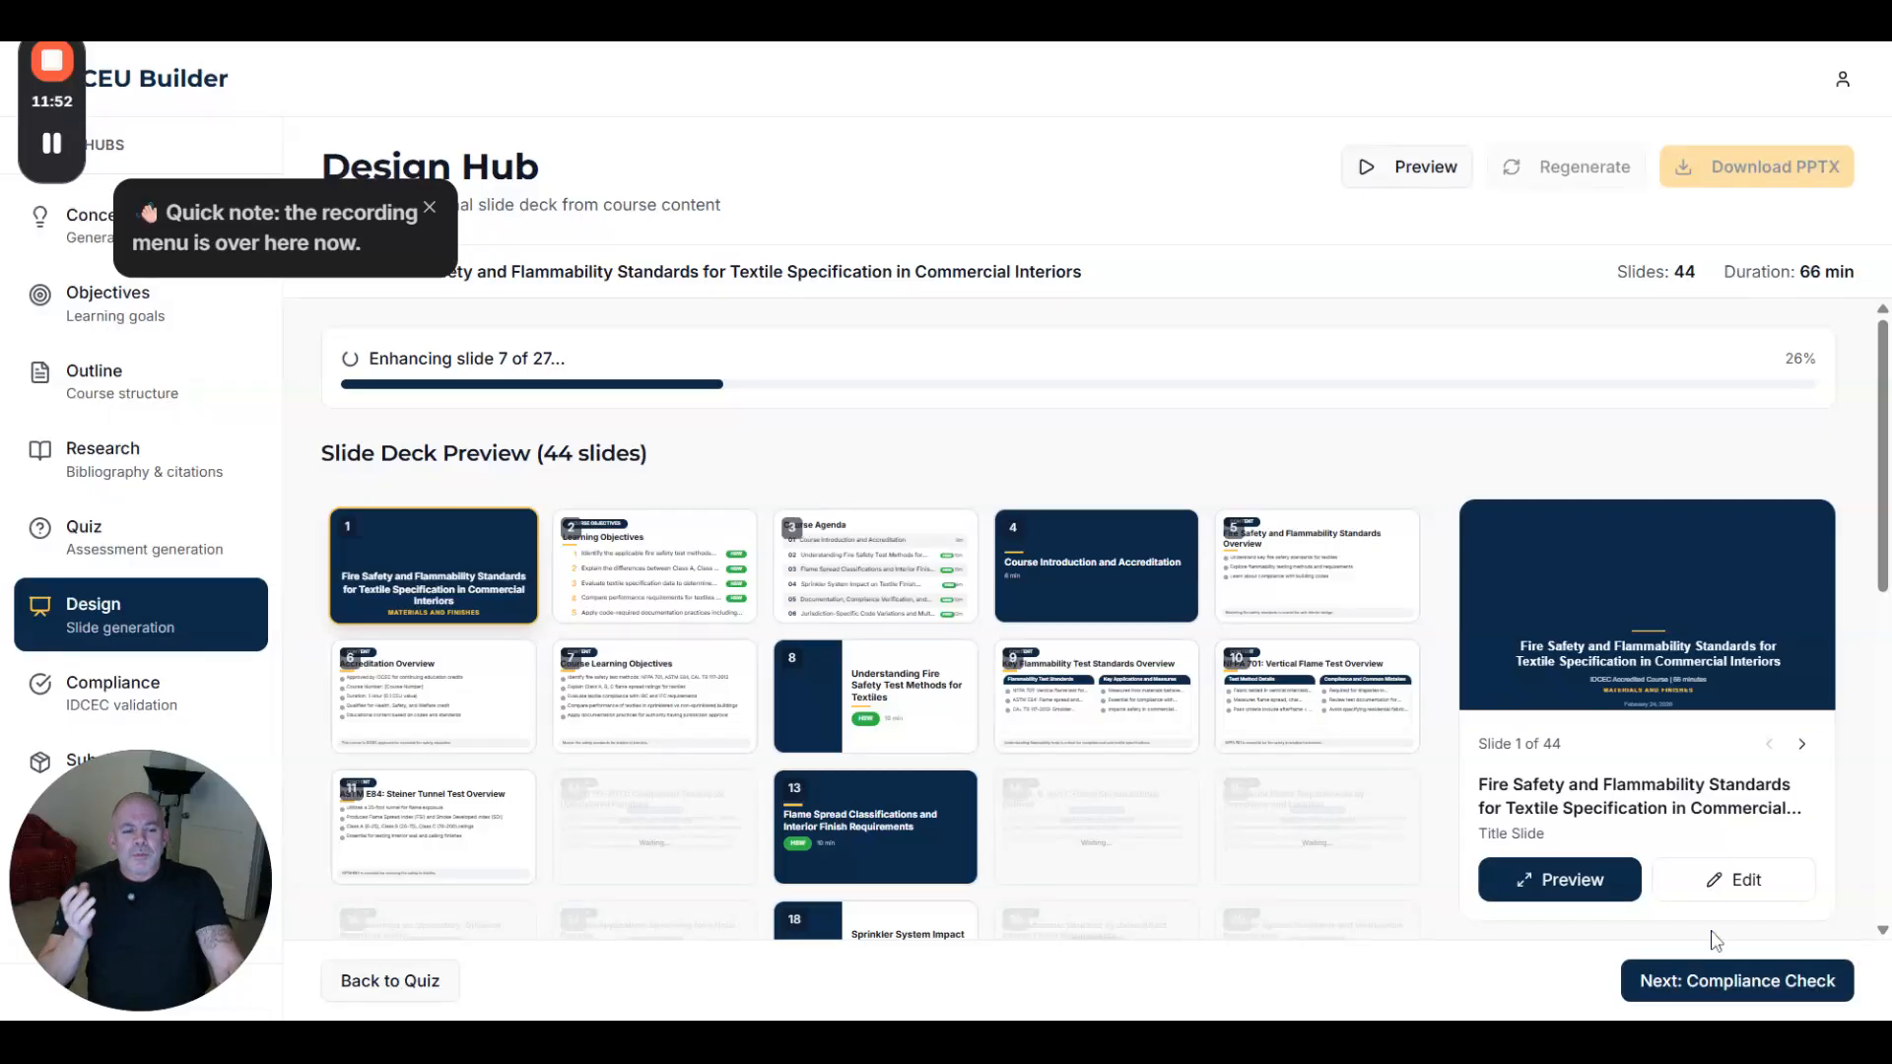
click(1716, 979)
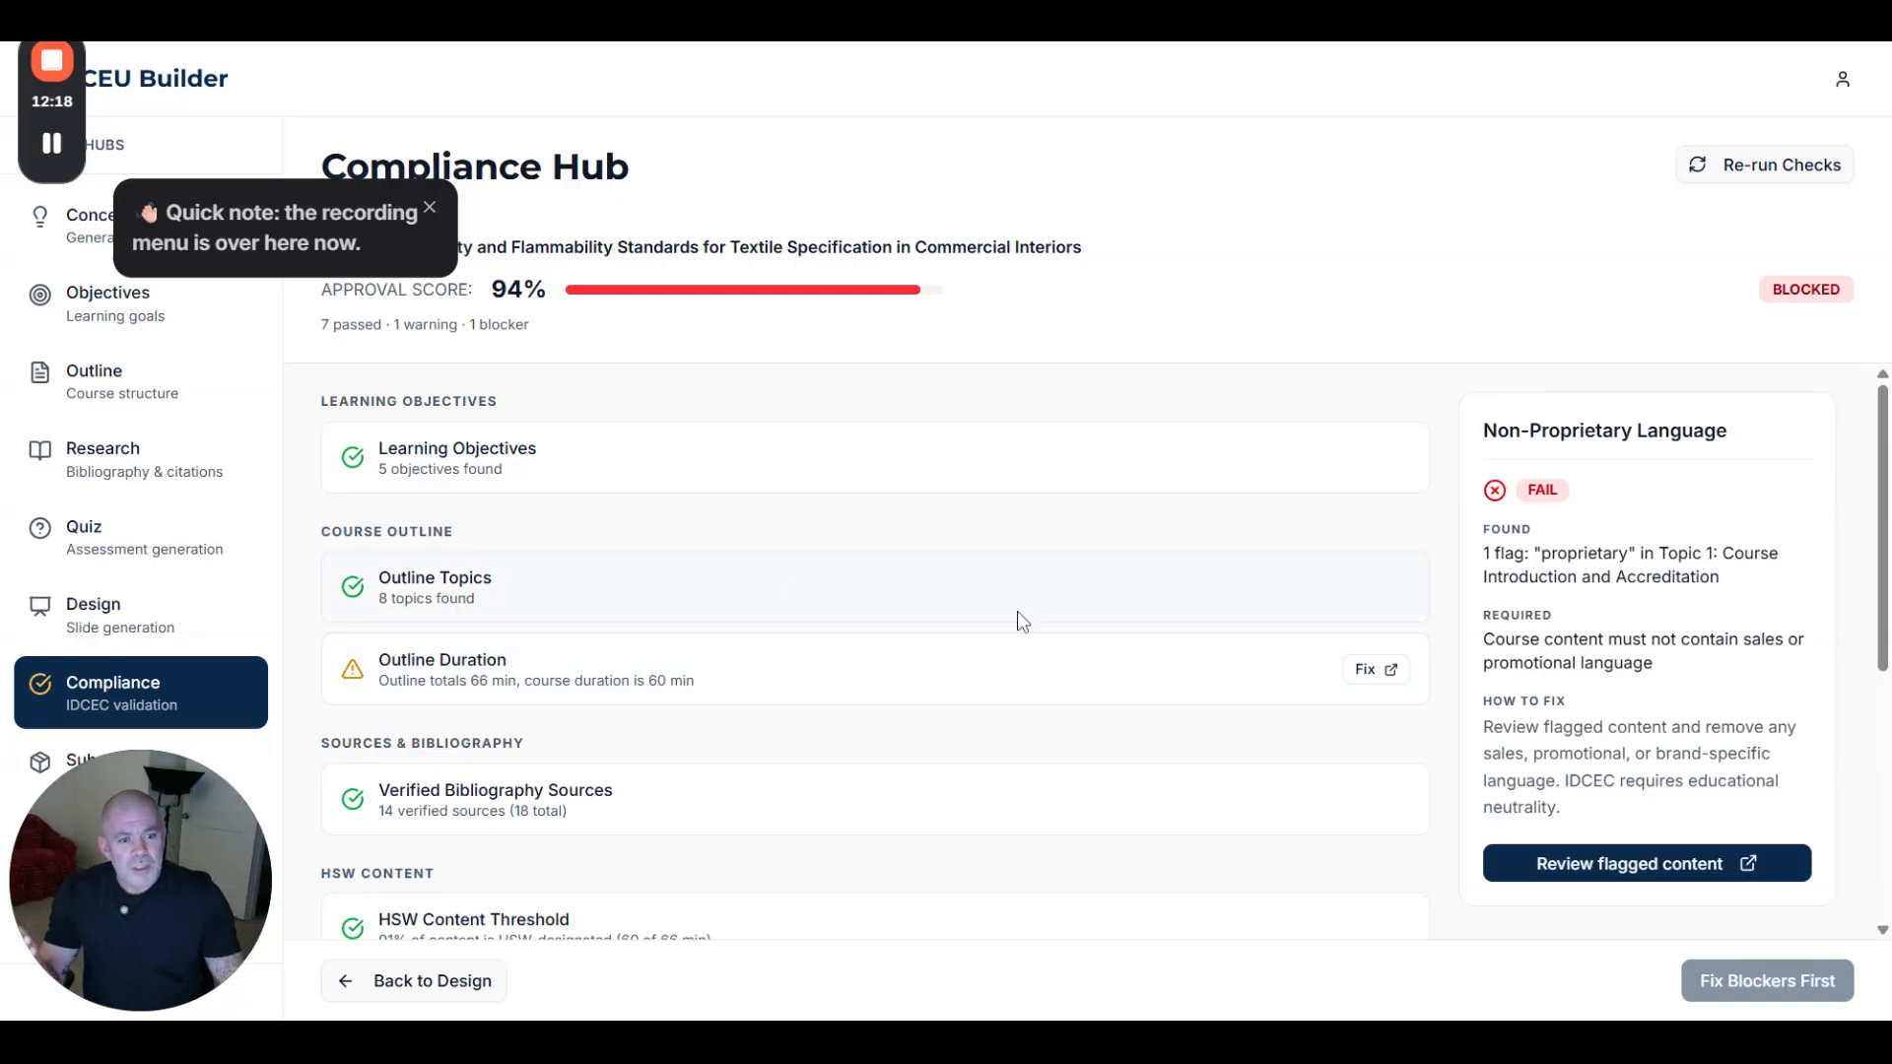
scroll(1321, 616, down, 2)
scroll(1356, 565, up, 3)
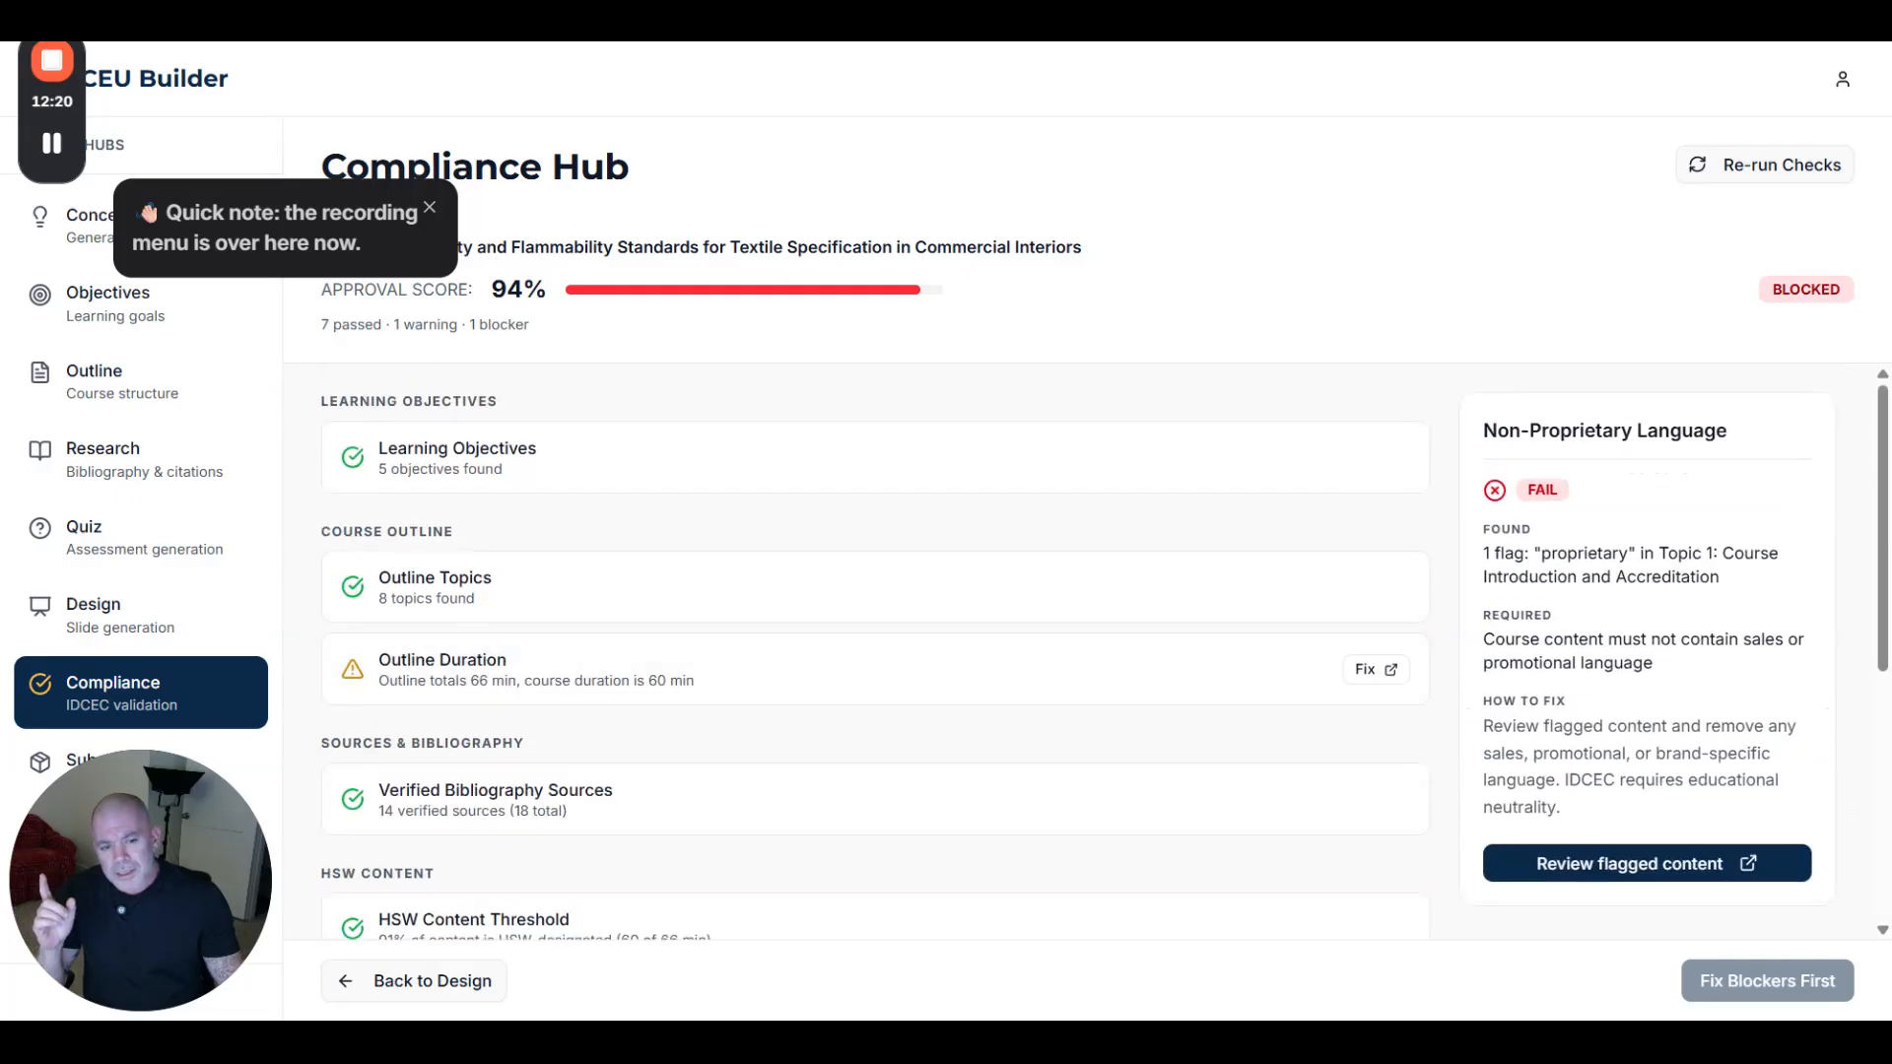
drag(1480, 426, 1643, 691)
click(1687, 611)
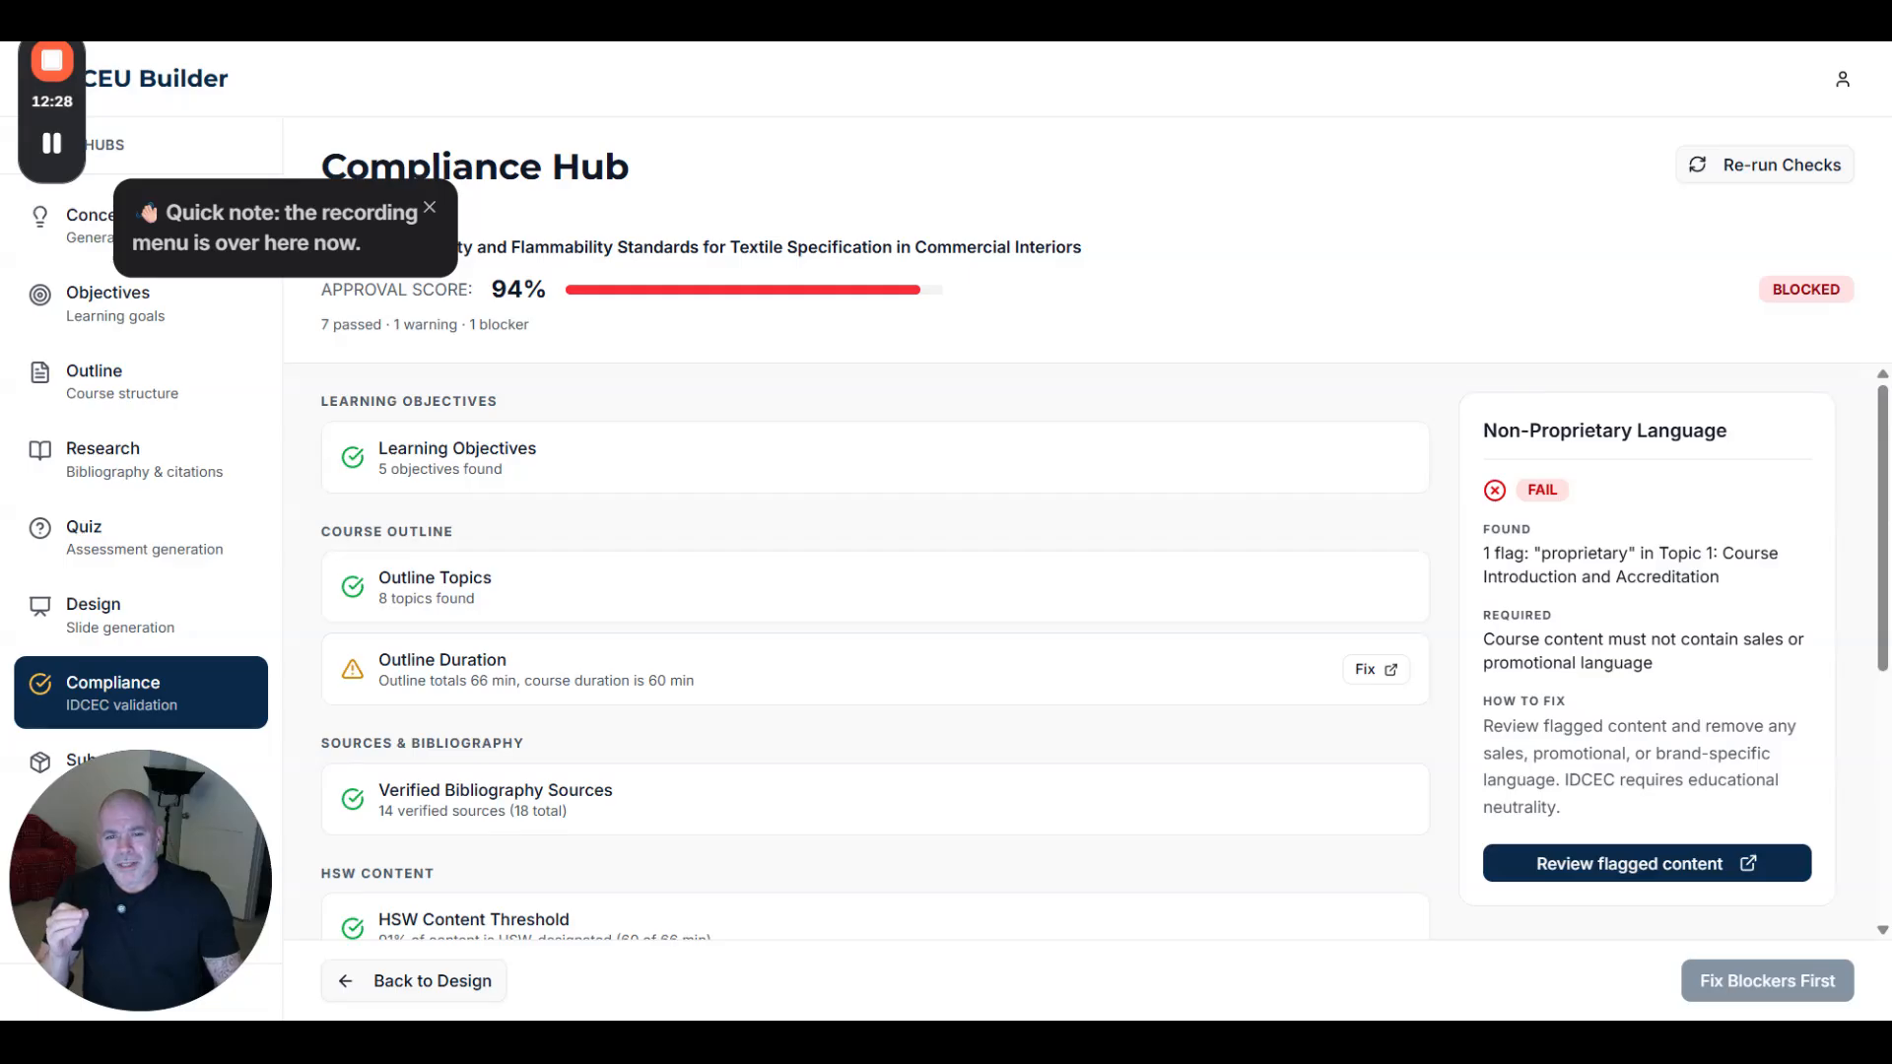
scroll(918, 711, down, 5)
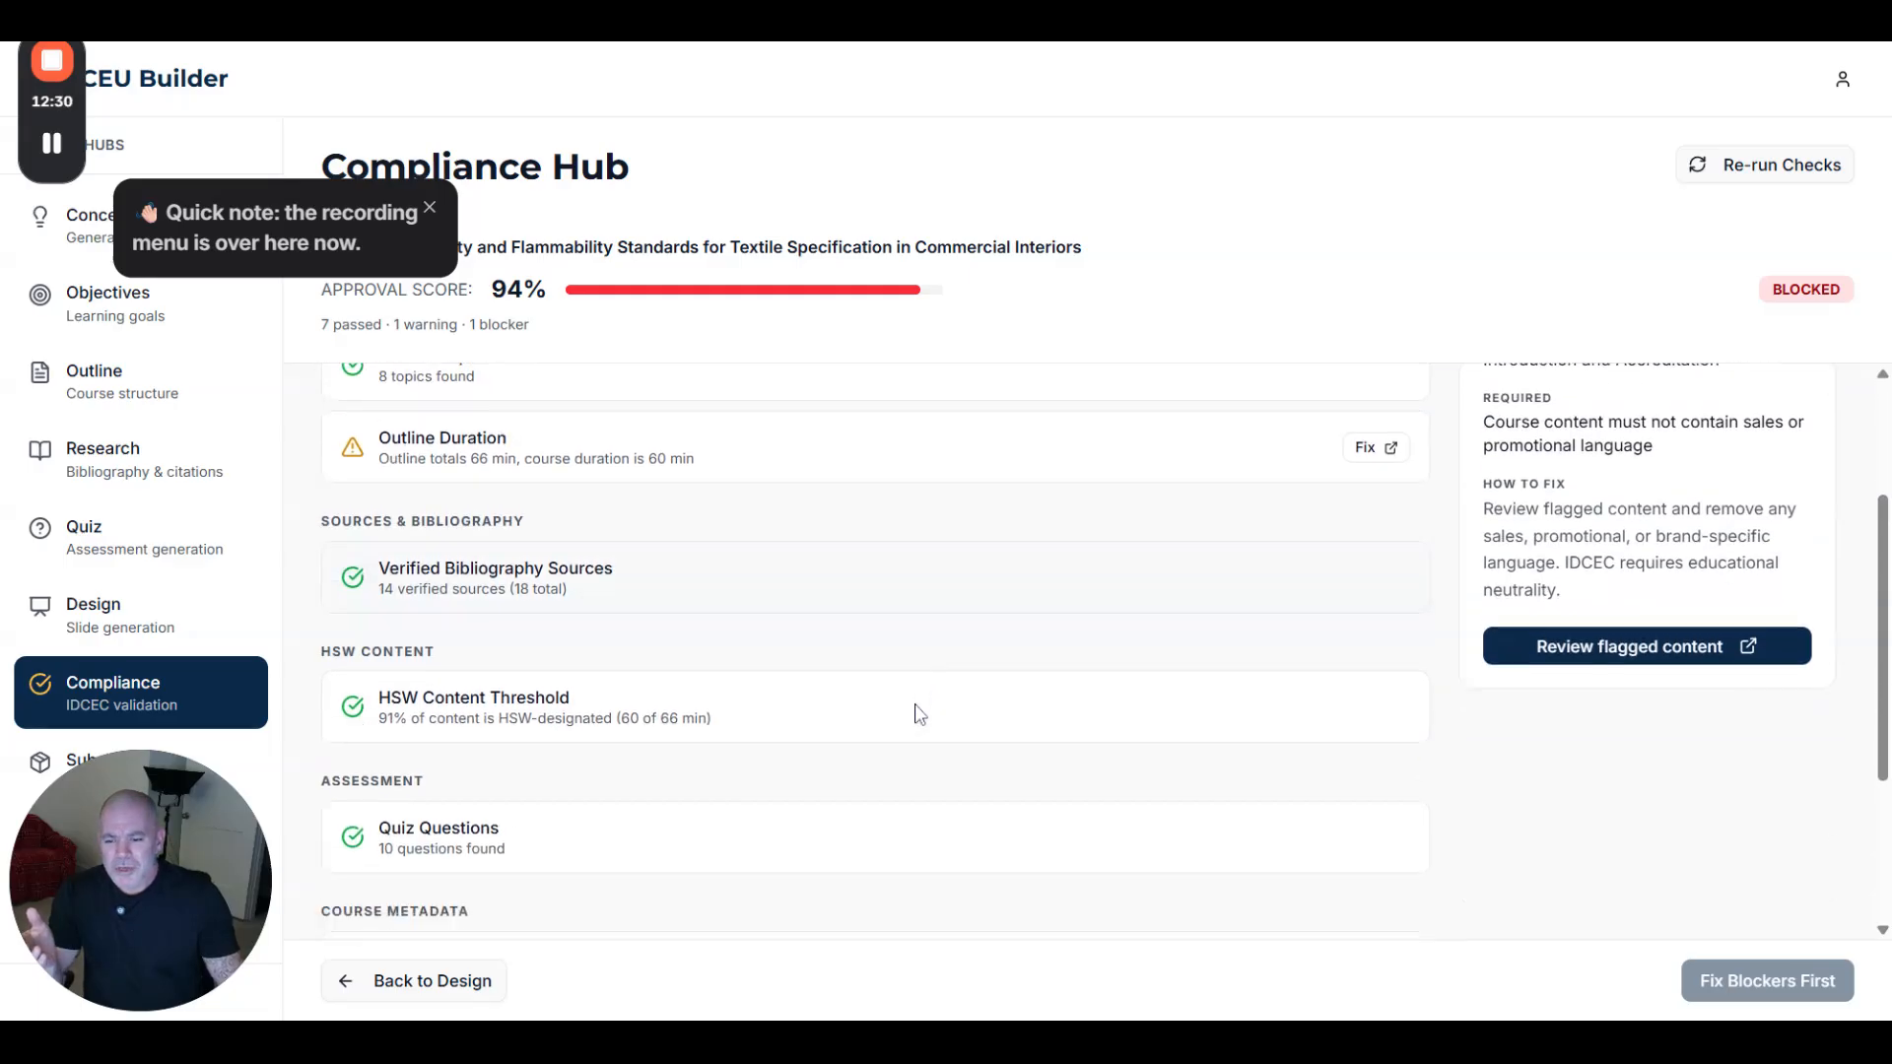